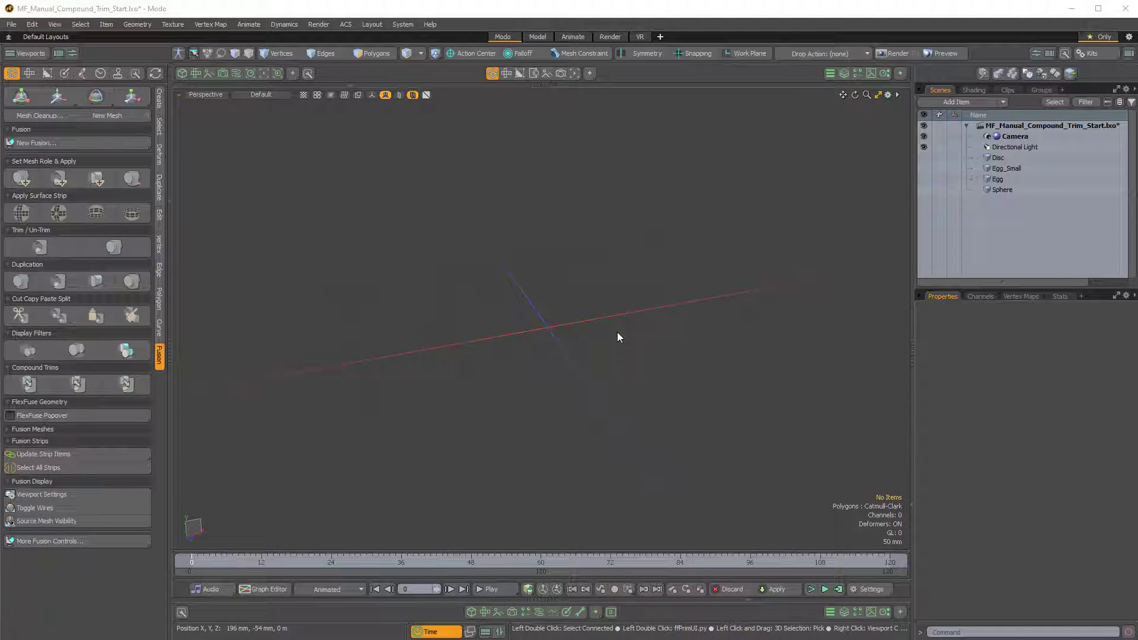
mouse_move(608, 333)
left_mouse_down("ctrl+alt")
mouse_move(571, 312)
mouse_move(617, 396)
mouse_move(606, 330)
mouse_move(602, 339)
mouse_move(616, 328)
left_mouse_up("ctrl+alt")
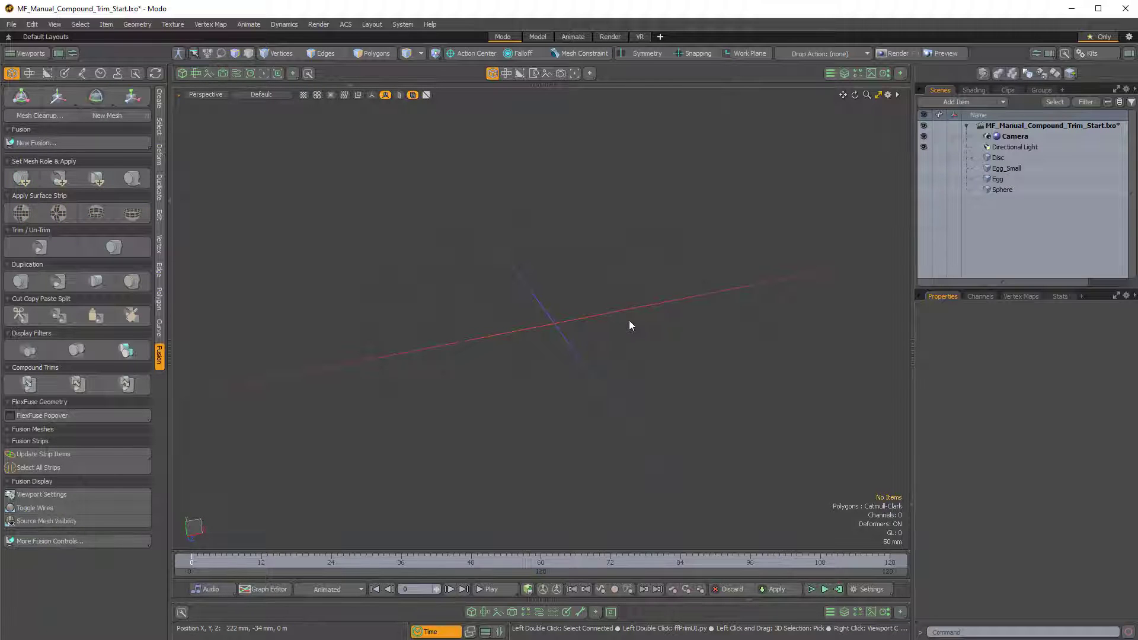
mouse_move(629, 325)
left_mouse_down("alt")
mouse_move(634, 314)
mouse_move(615, 315)
left_mouse_up("alt")
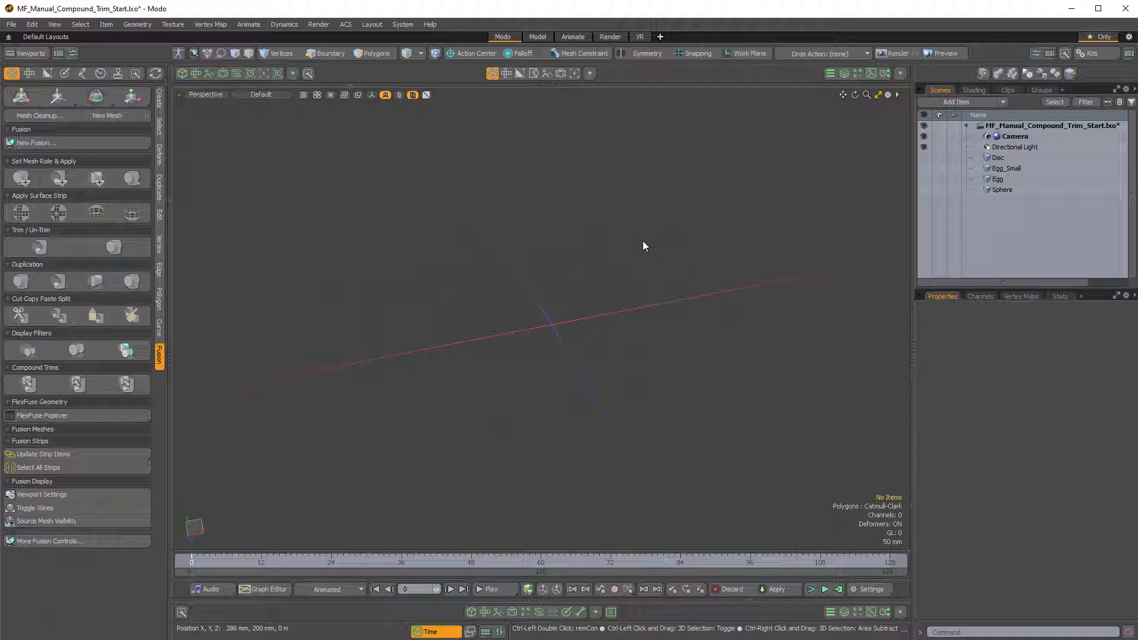
key("ctrl+7")
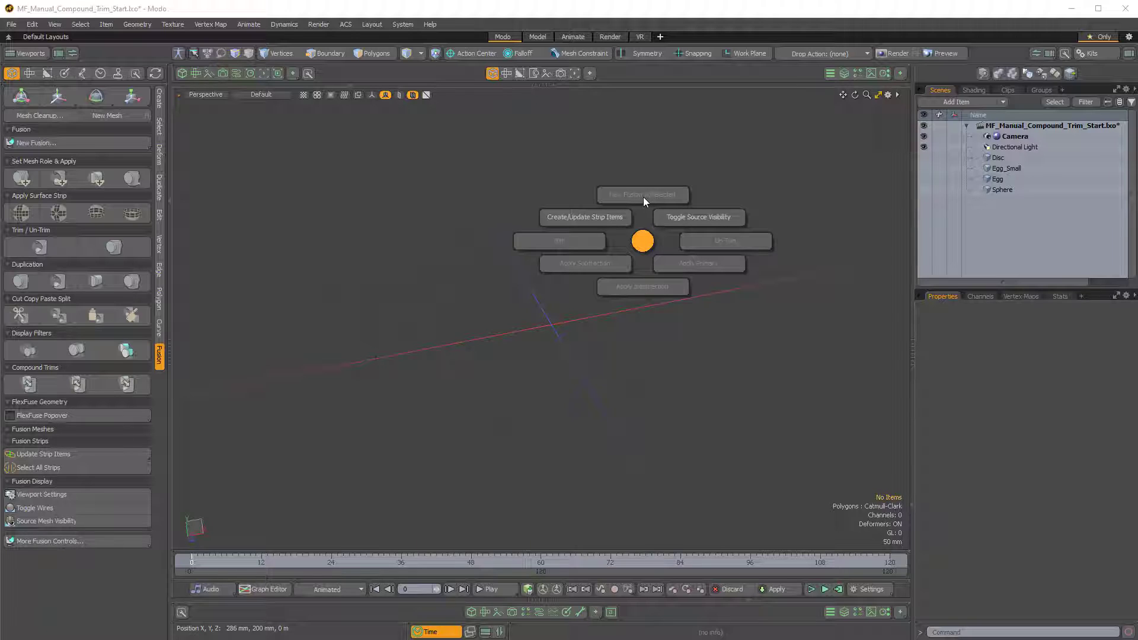
left_click(641, 237)
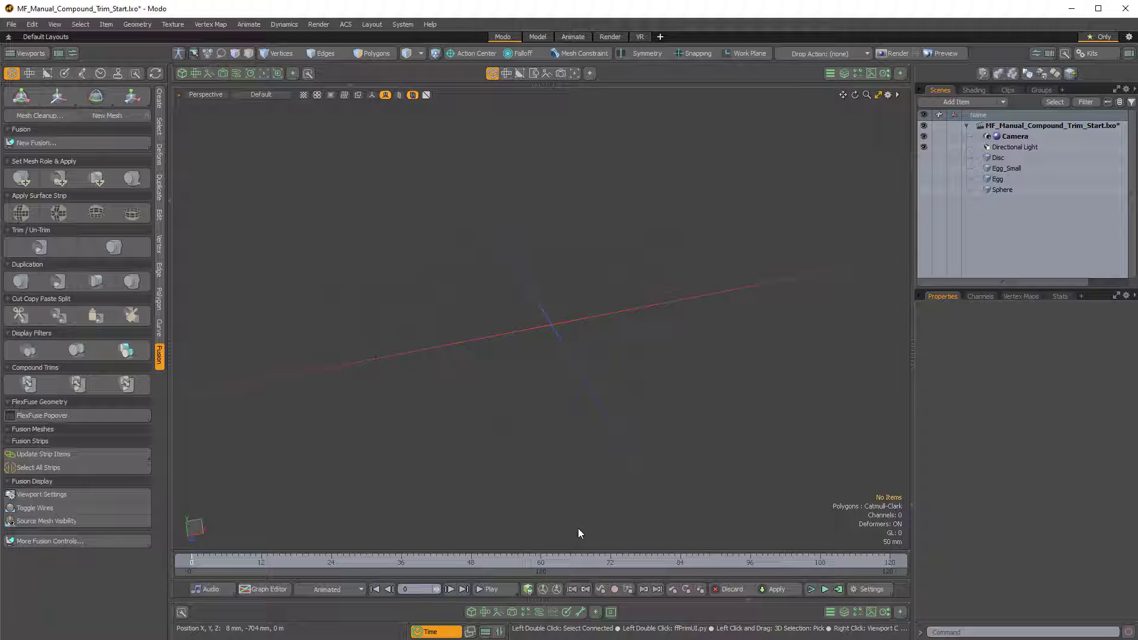
Show the schematic beneath the 3D view and enlarge its area.
left_click(539, 612)
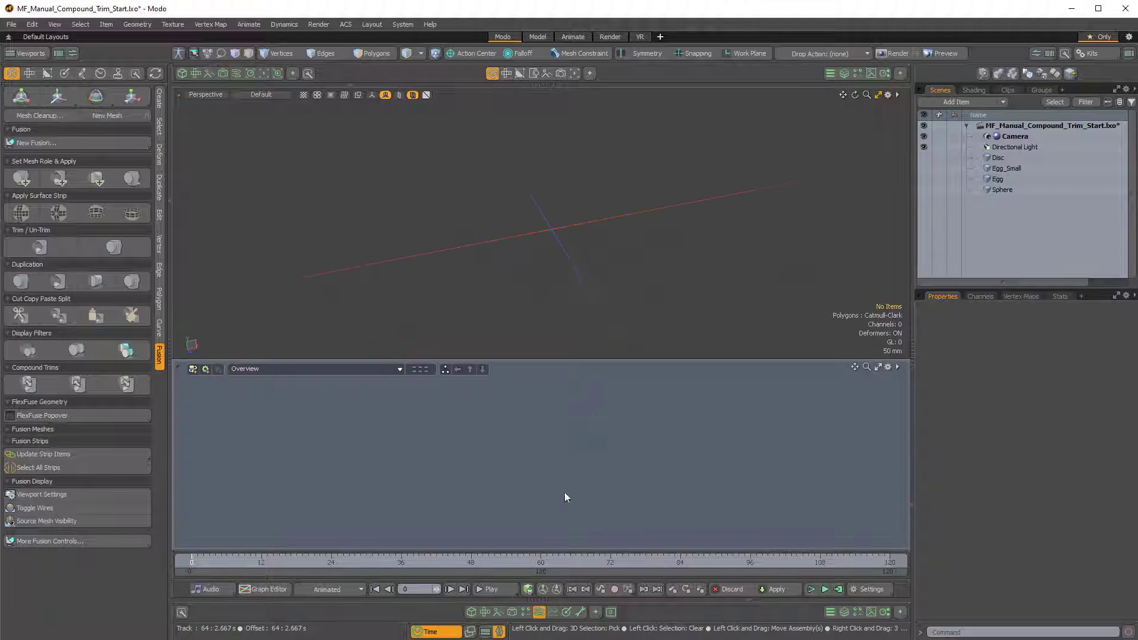
left_click_drag(616, 360, 634, 322)
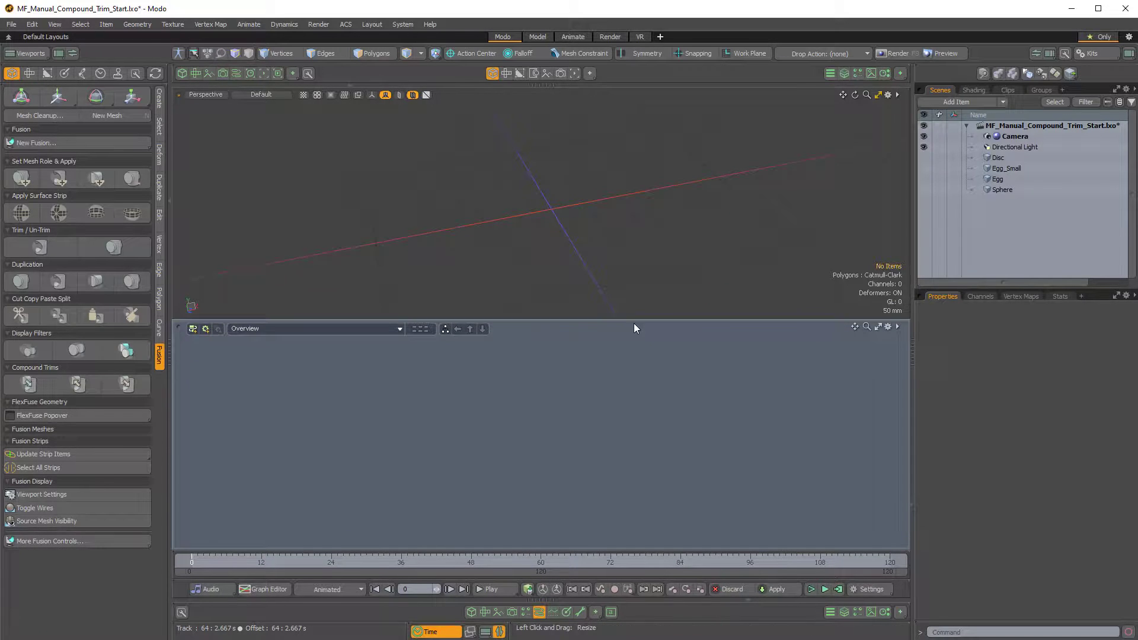
right_click(643, 364)
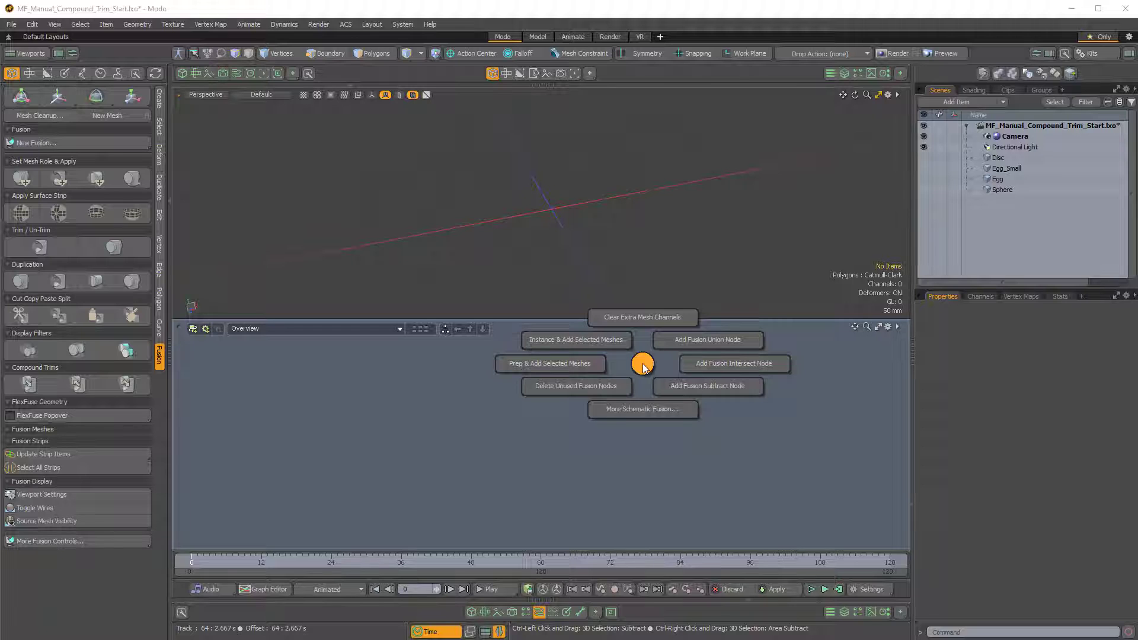
right_click(655, 413)
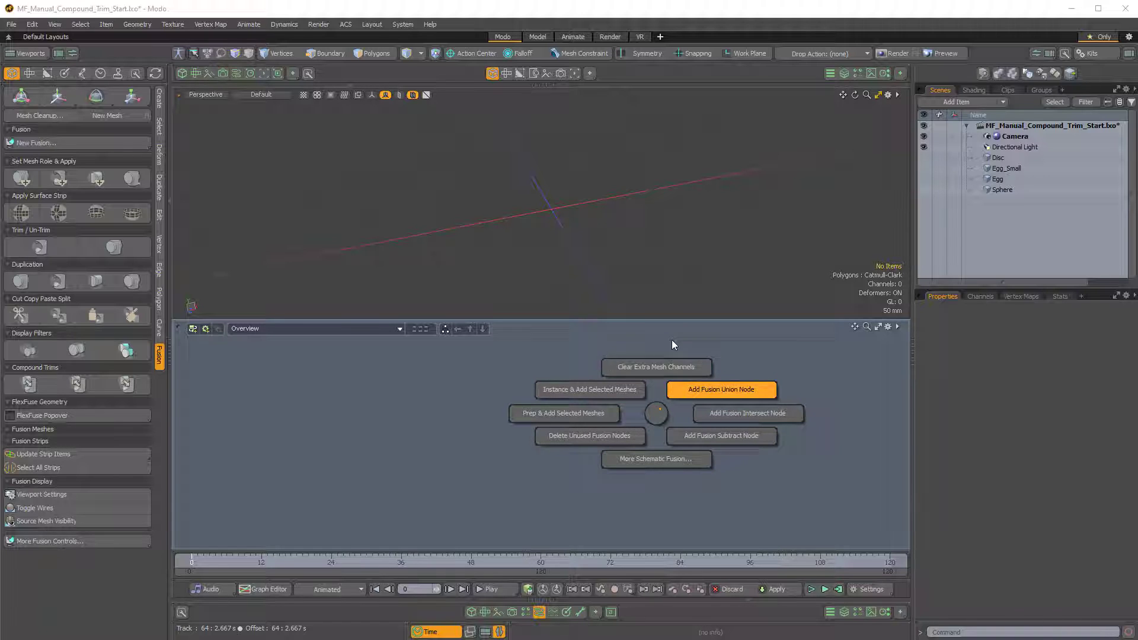
left_click(655, 418)
right_click(681, 203)
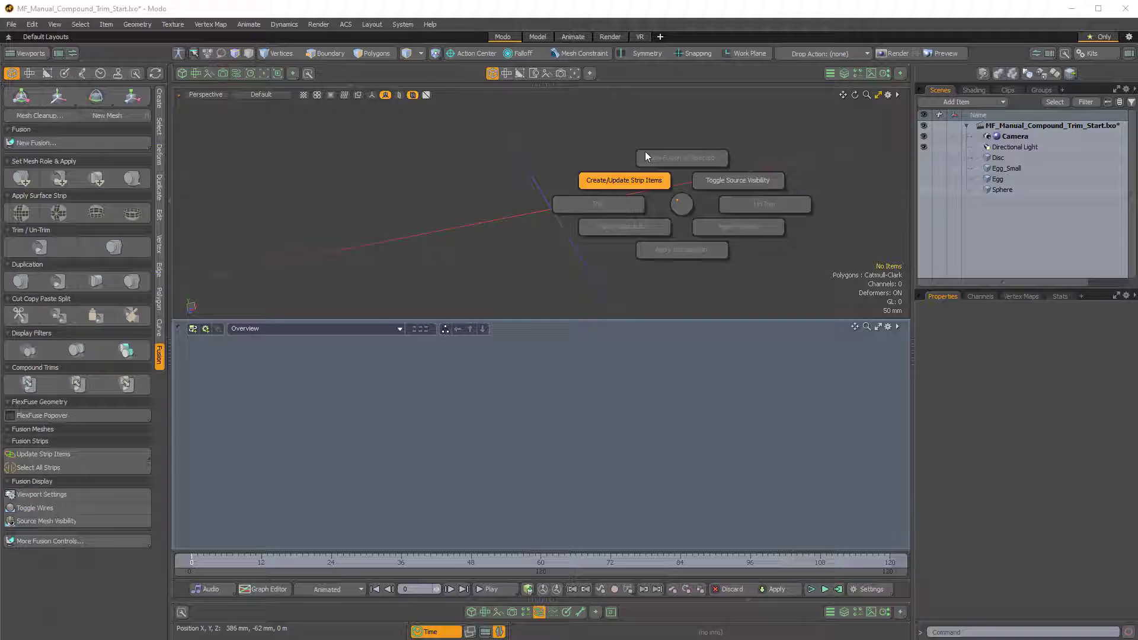
left_click(681, 204)
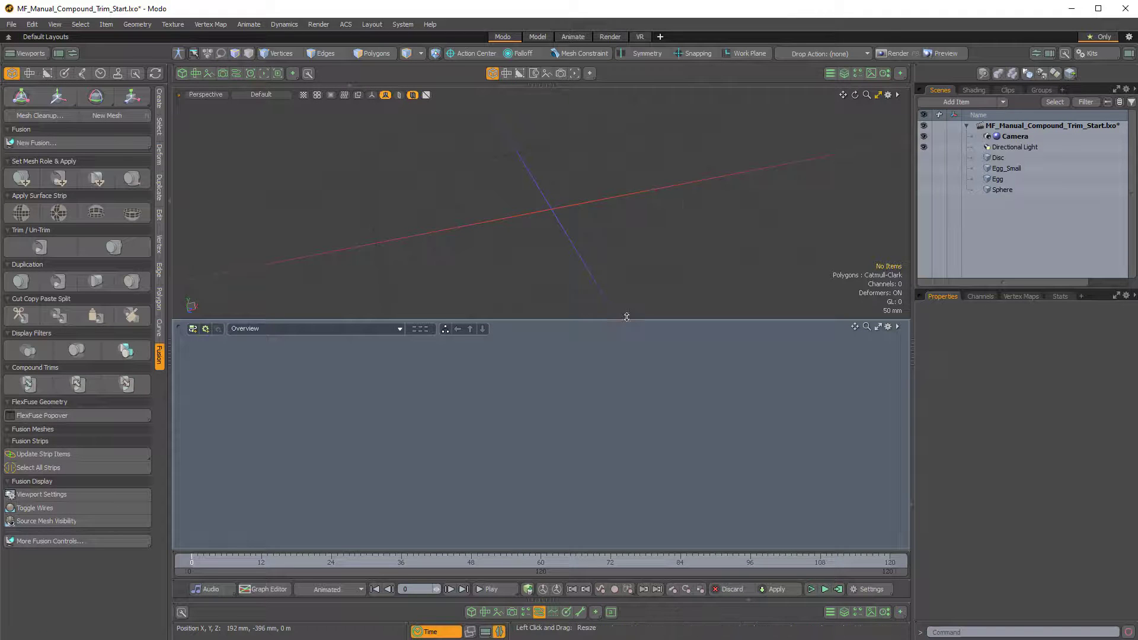
Adjust the divider between the 3D view and the schematic so the 3D view gets more height.
left_click_drag(627, 319, 632, 275)
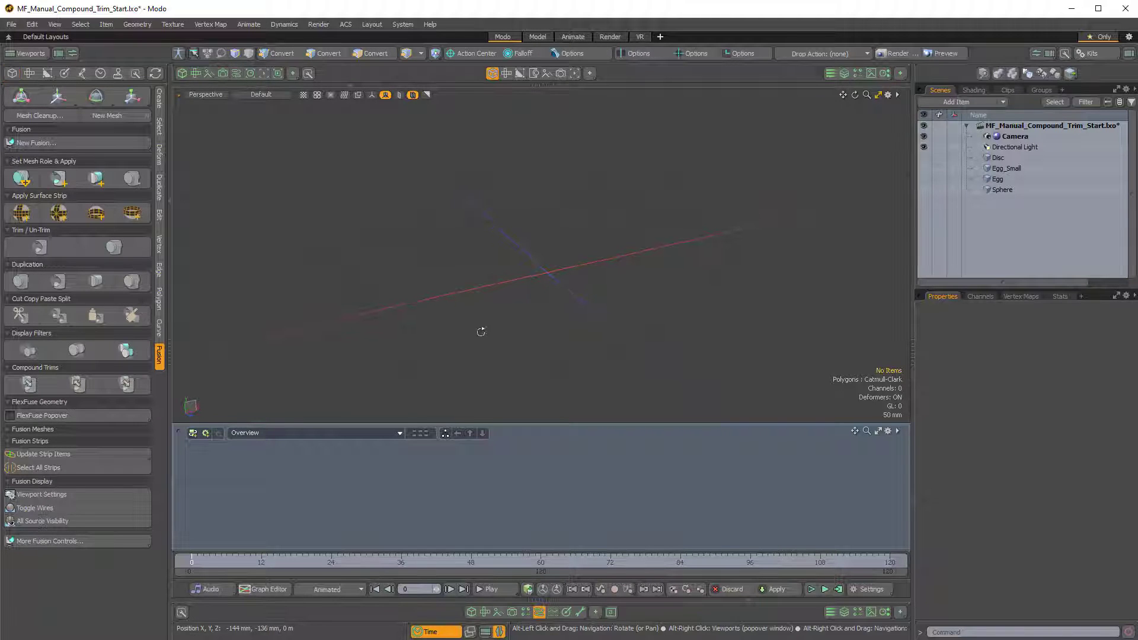
left_click_drag(482, 330, 528, 288, "alt")
mouse_move(563, 399)
left_mouse_down("alt")
mouse_move(574, 428)
mouse_move(574, 395)
left_mouse_up("alt")
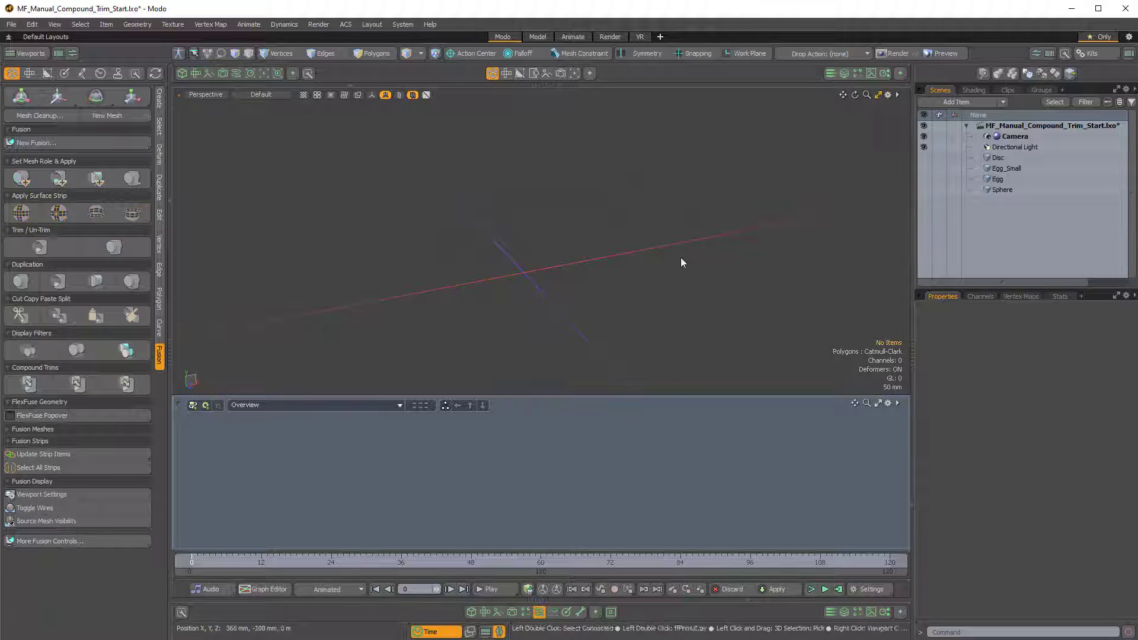
Show the Disc mesh, examine the edge loops along its rim, and hide the mesh again.
left_click_drag(680, 258, 772, 223, "alt")
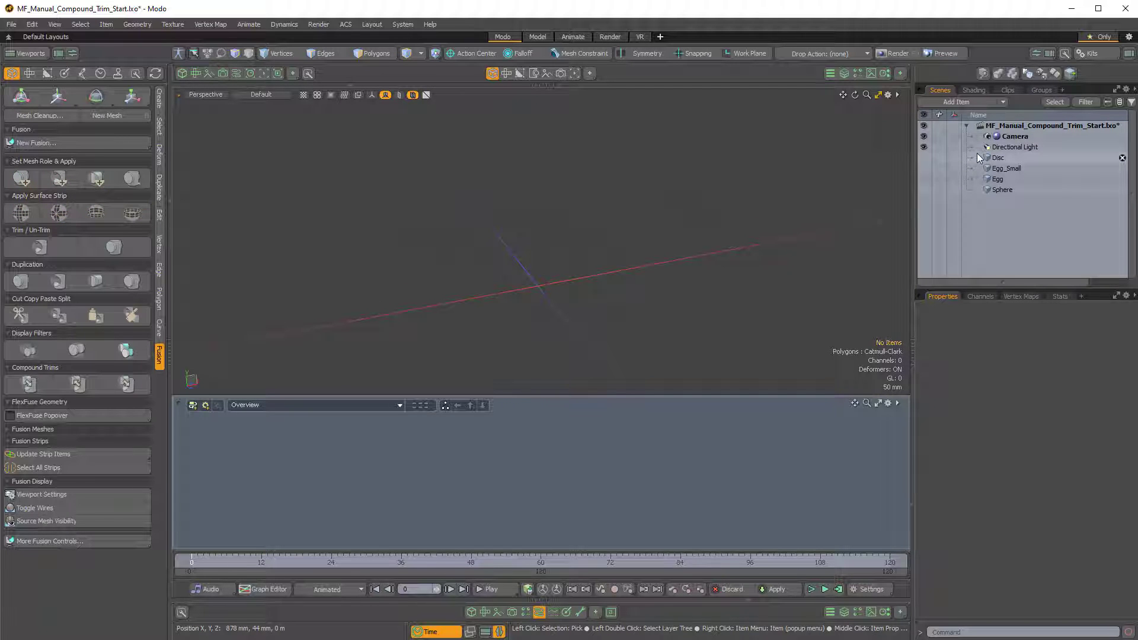
left_click(926, 157)
scroll(699, 251, "down", 4)
left_click_drag(699, 252, 590, 244, "alt")
scroll(646, 263, "up", 4)
scroll(642, 286, "down", 2)
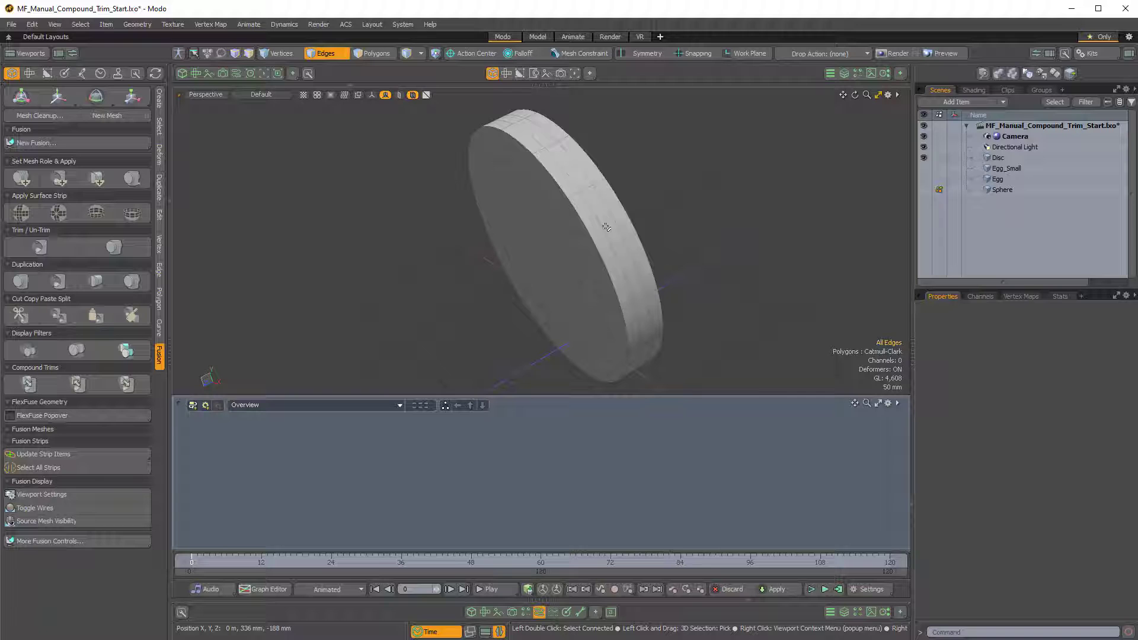
left_click(607, 229)
key("2")
double_click(587, 230)
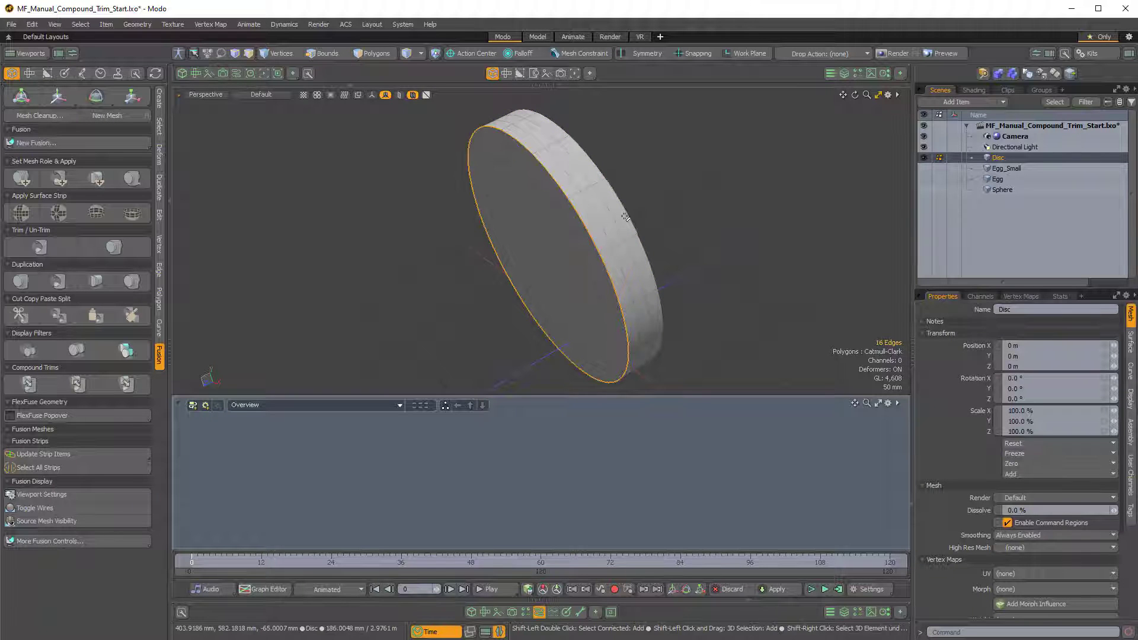
double_click(625, 216, "shift")
left_click_drag(625, 216, 629, 243, "alt")
left_click(873, 199)
left_click(924, 157)
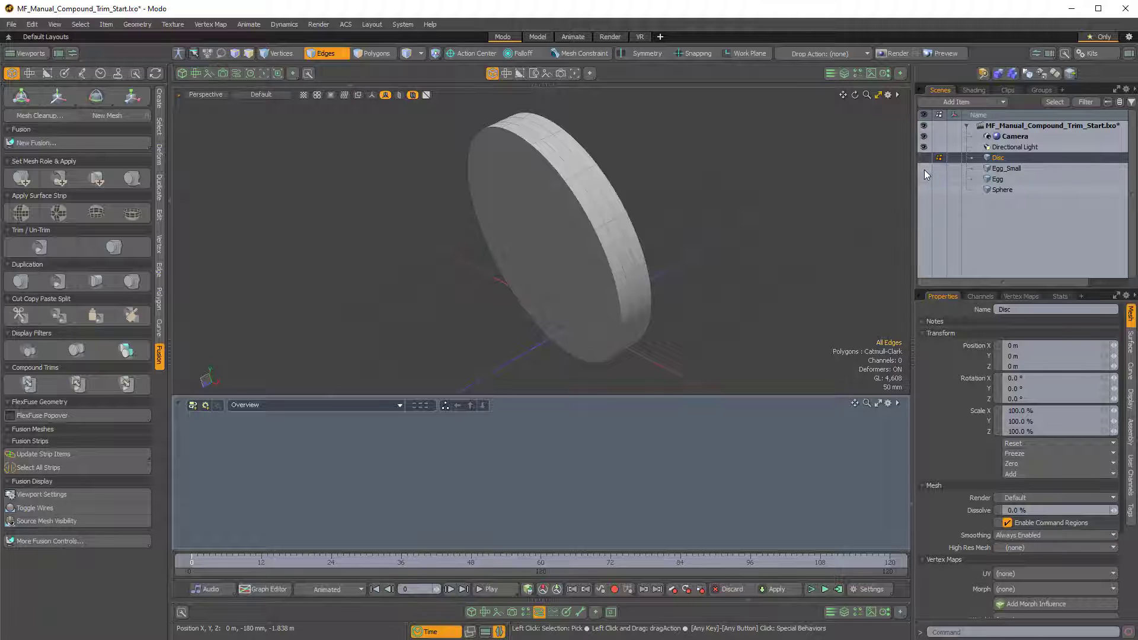
Show and select the Egg_Small mesh and examine its shape.
left_click(924, 169)
left_click(1002, 169)
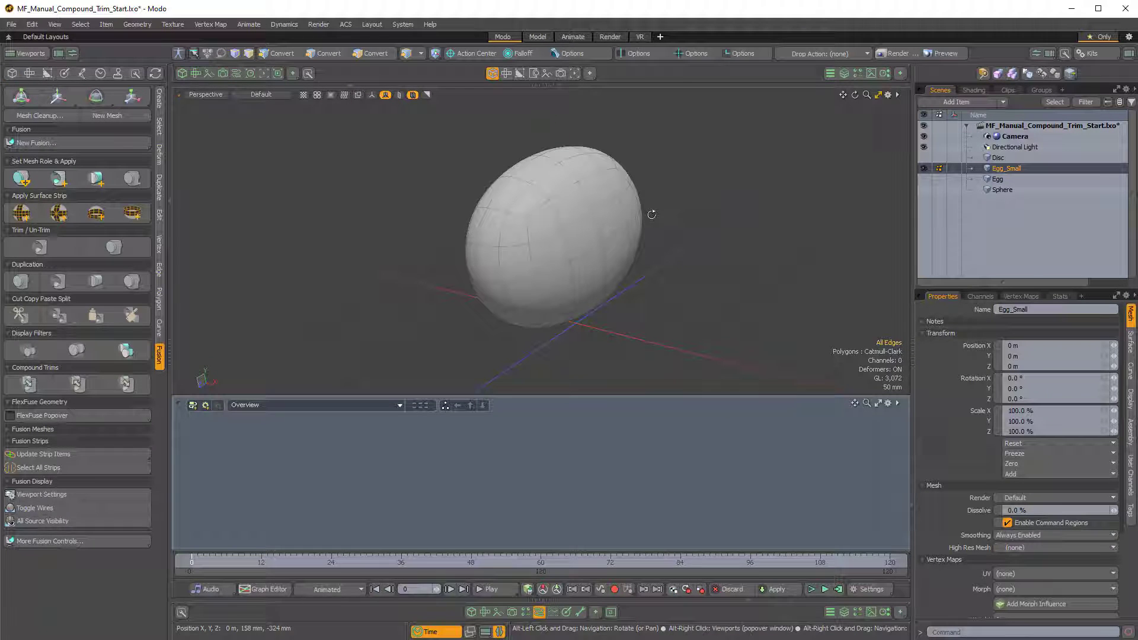
key("2")
left_click_drag(632, 243, 655, 251, "ctrl+alt")
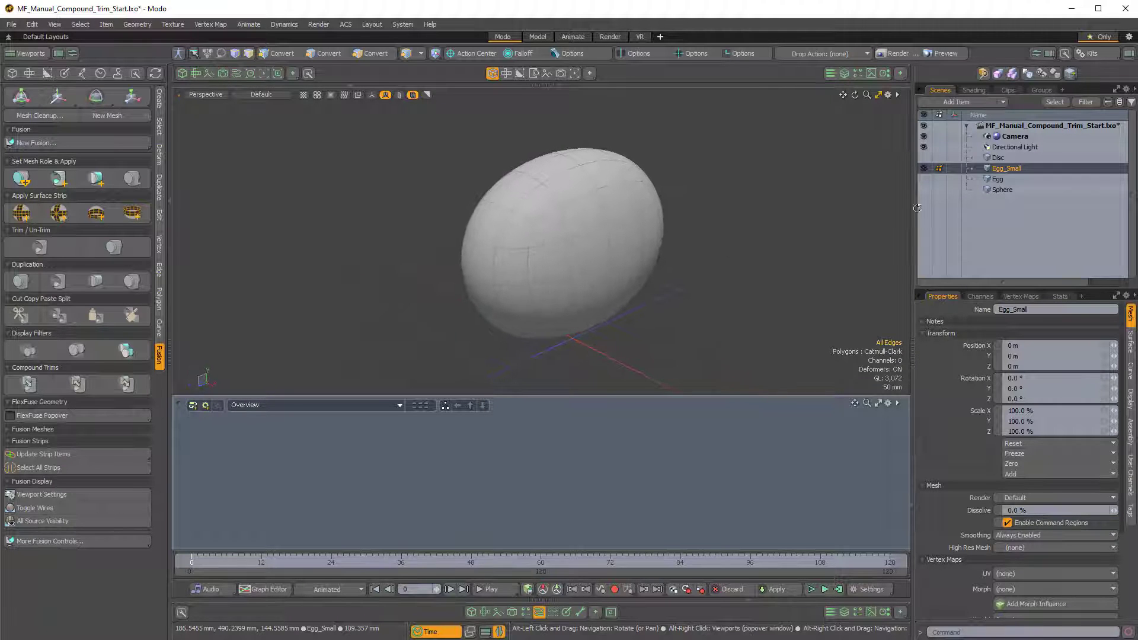
Toggle the Egg mesh over Egg_Small to compare their sizes, and hide both meshes.
left_click(924, 179)
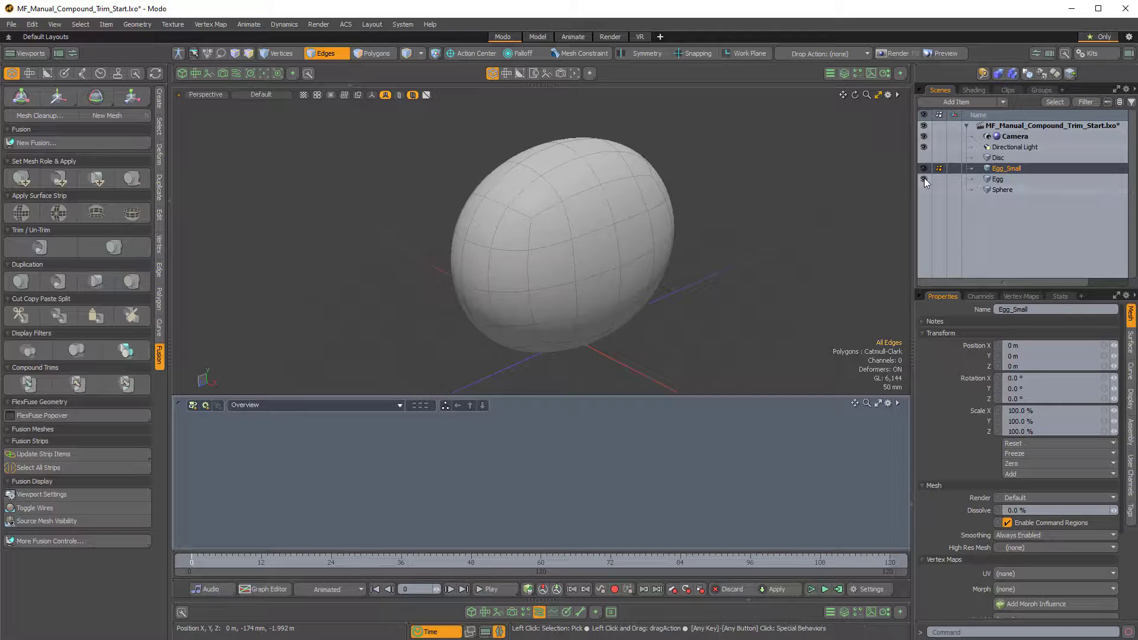
left_click(924, 179)
left_click(924, 178)
left_click(924, 178)
left_click(923, 169)
Show and select the Sphere mesh so that it is fully in view.
left_click(994, 189)
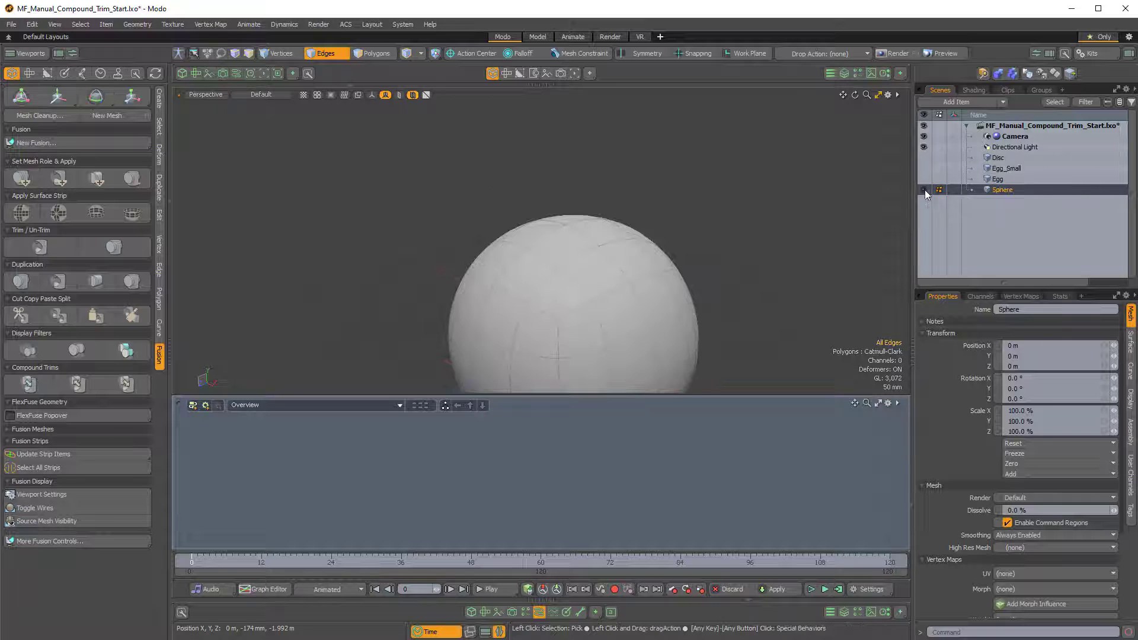
scroll(623, 148, "down", 3)
left_click_drag(622, 237, 679, 258, "alt")
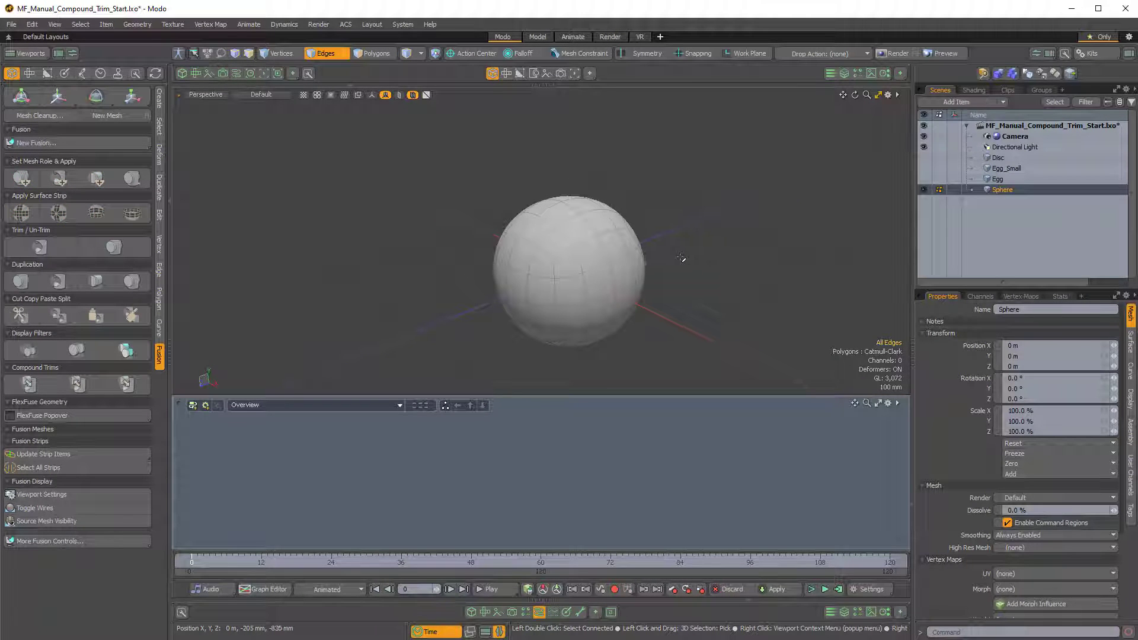
key("f")
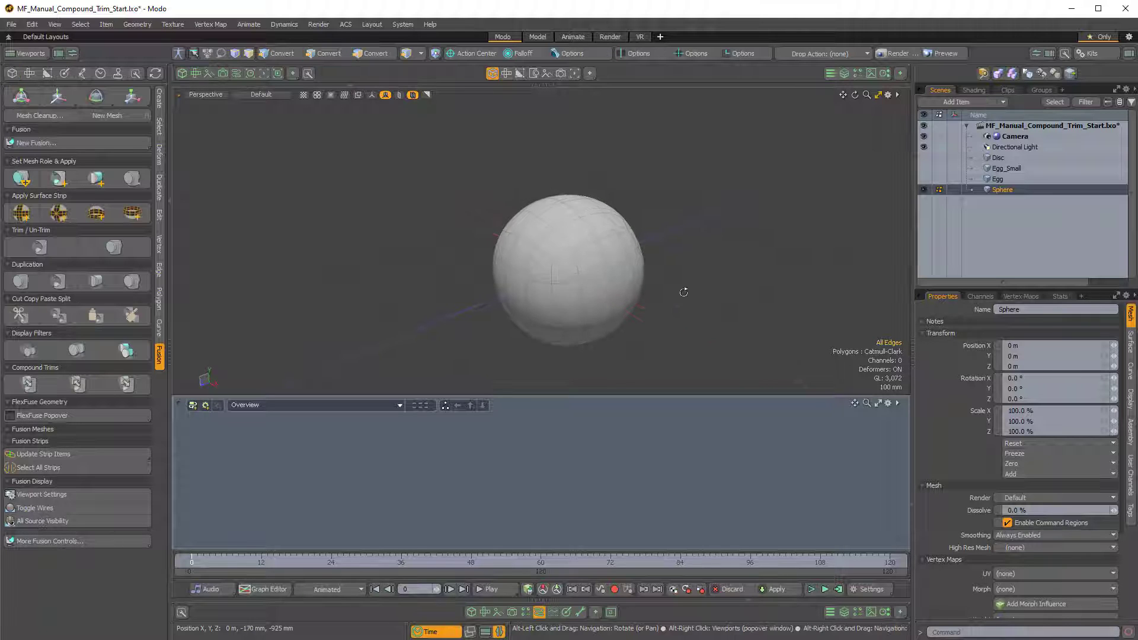
Select the Sphere in item mode and create a new Fusion from it.
left_click(616, 263)
key("5")
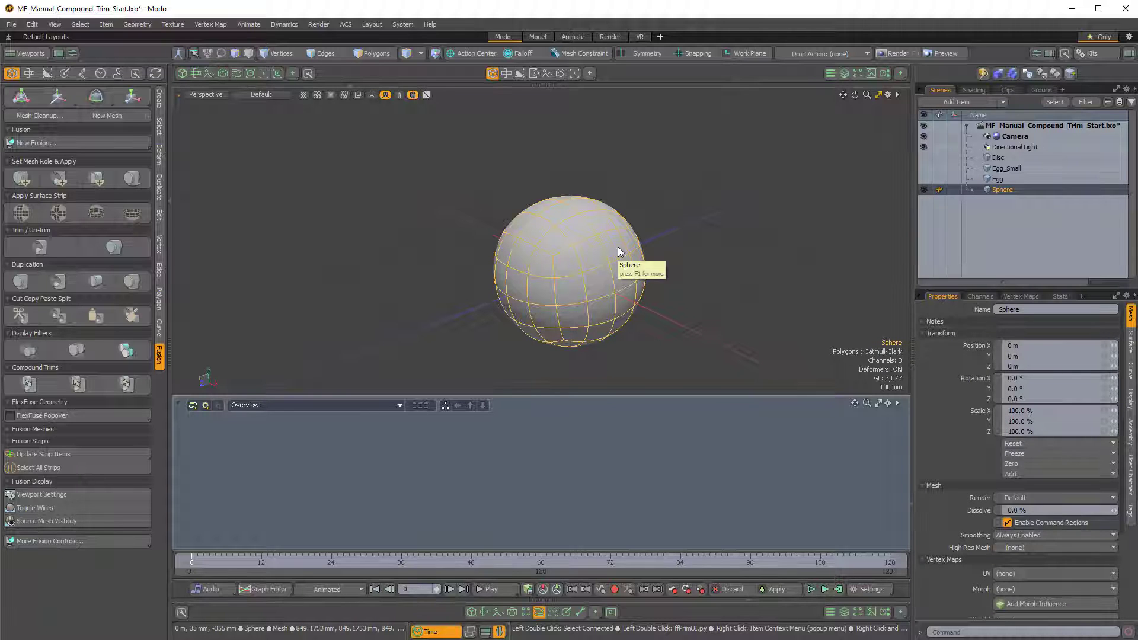
left_click(90, 142)
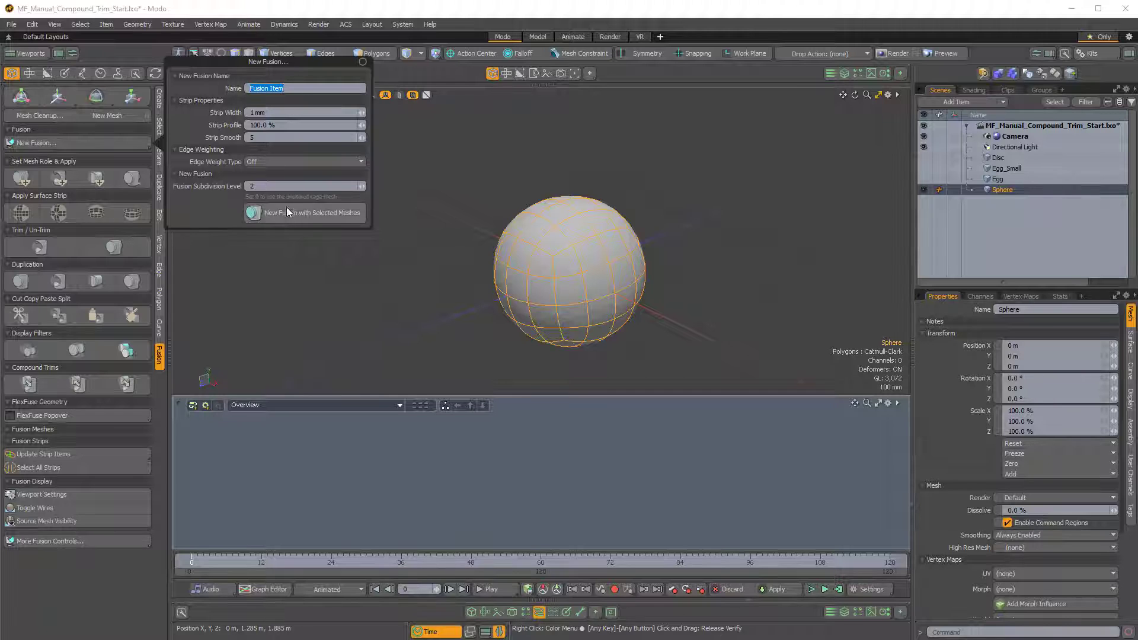
left_click(298, 218)
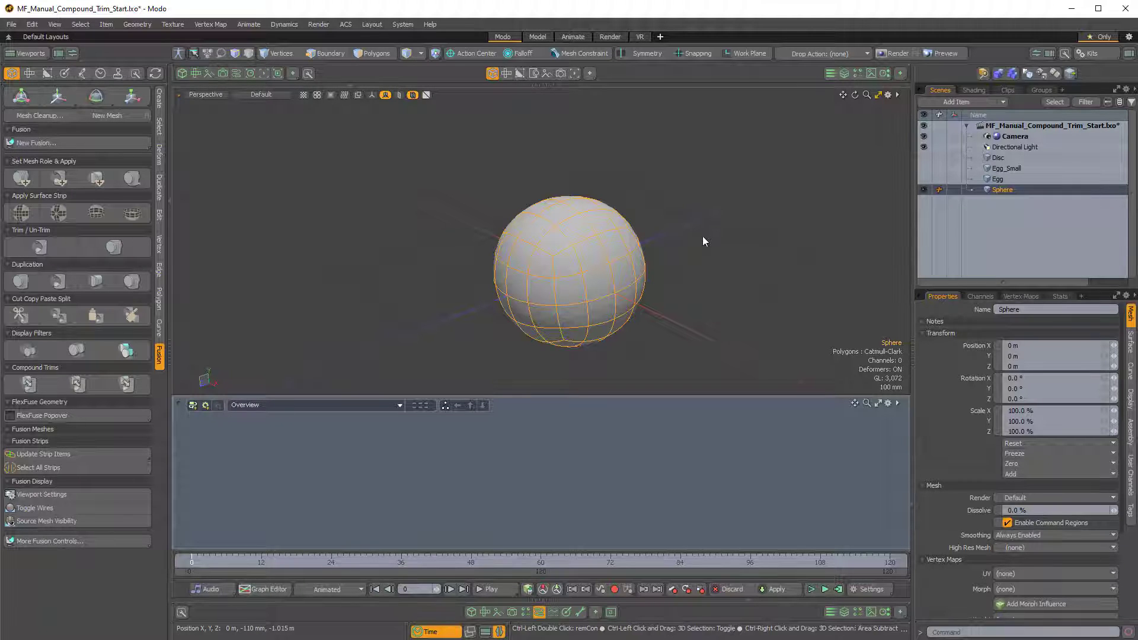
key("ctrl")
right_click(734, 224, "ctrl")
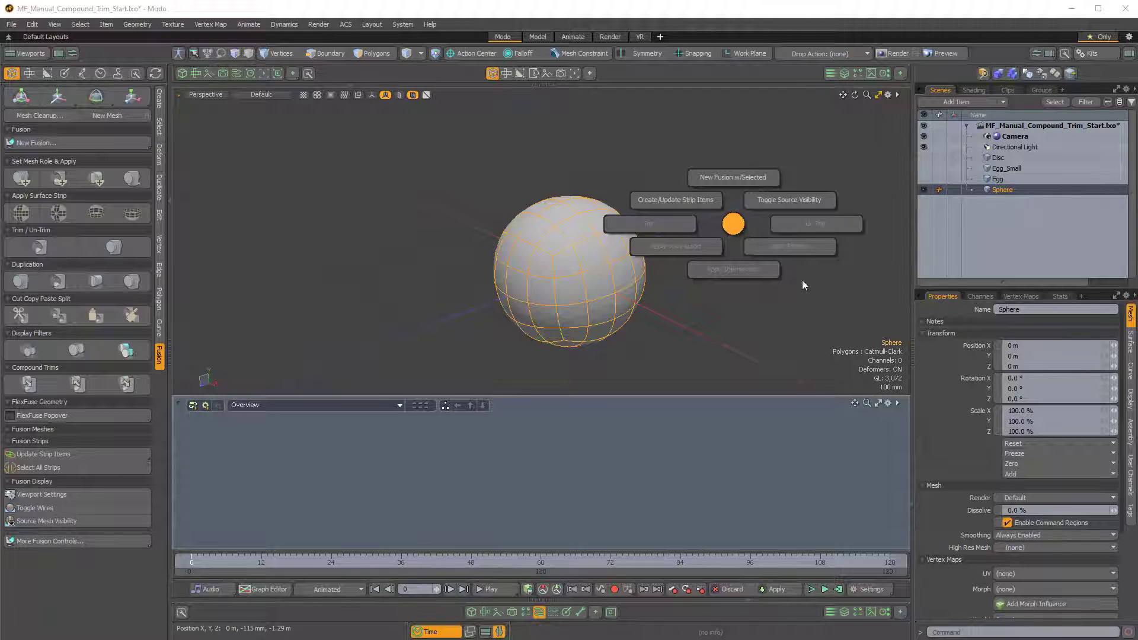
left_click(728, 173)
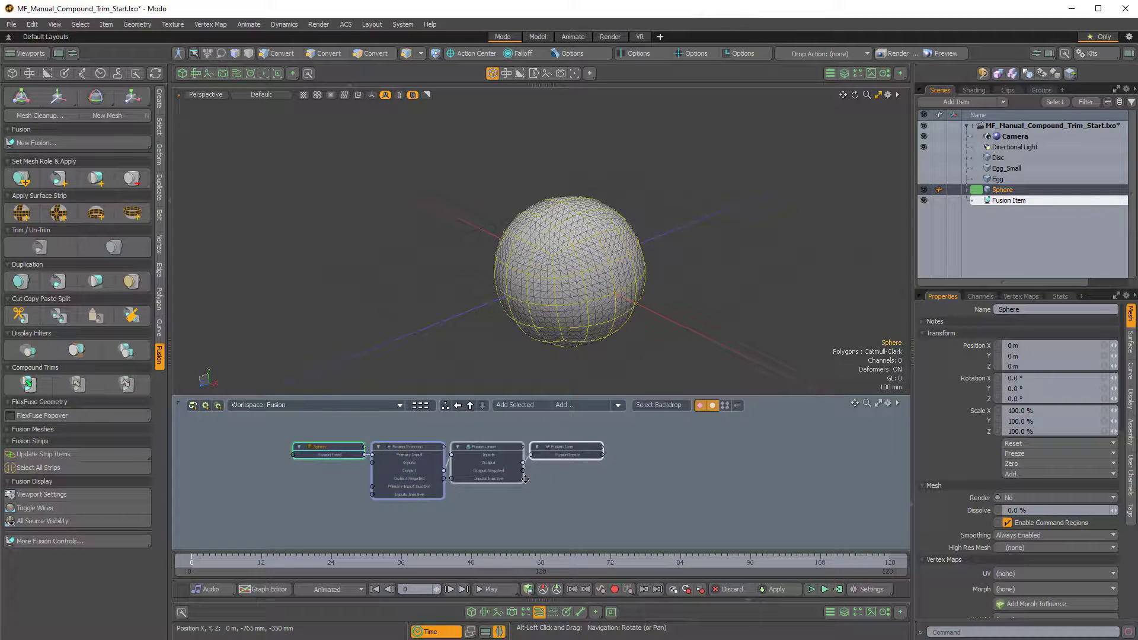
Move the Sphere node up and away from the Fusion Intersect node in the schematic.
left_click_drag(525, 479, 396, 467, "alt")
left_click_drag(567, 501, 353, 462, "ctrl+alt")
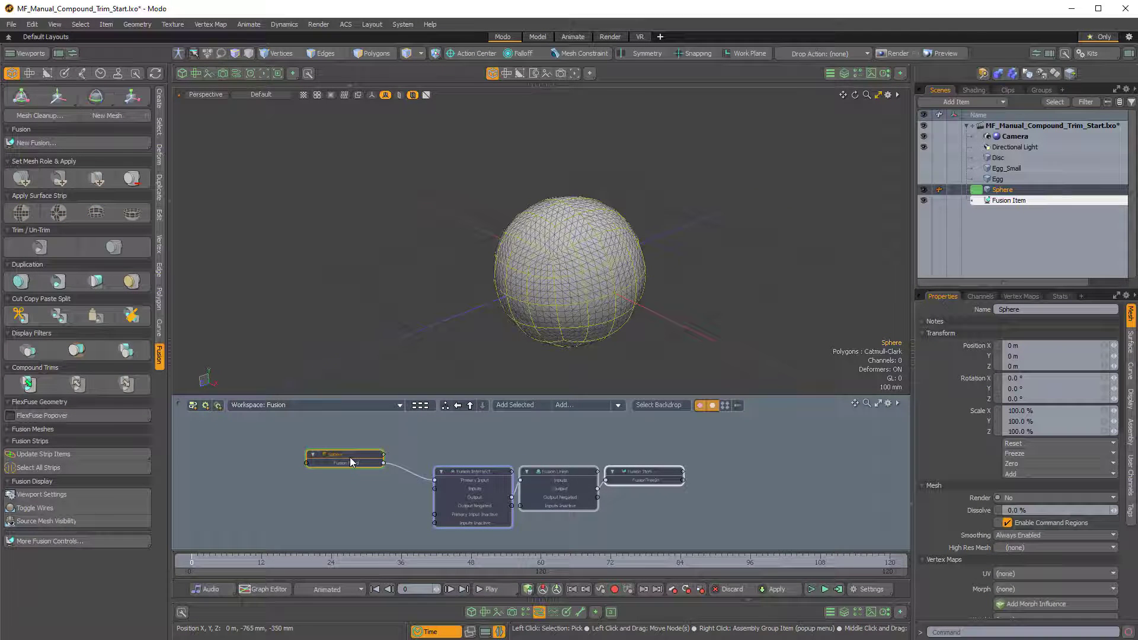
scroll(349, 463, "up", 4)
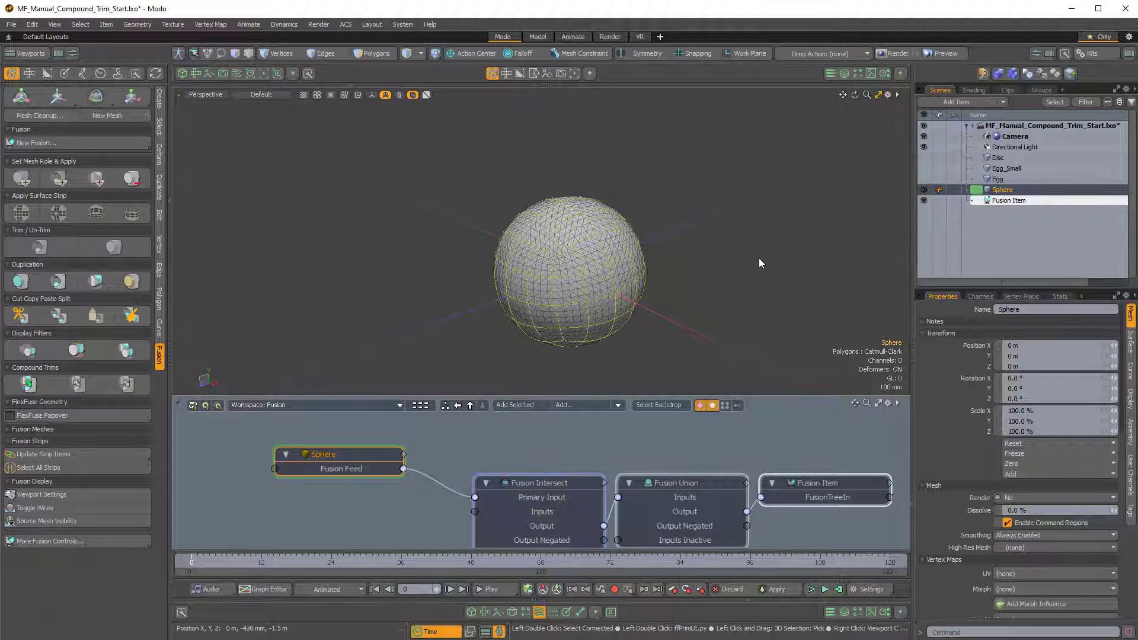
key("ctrl+f")
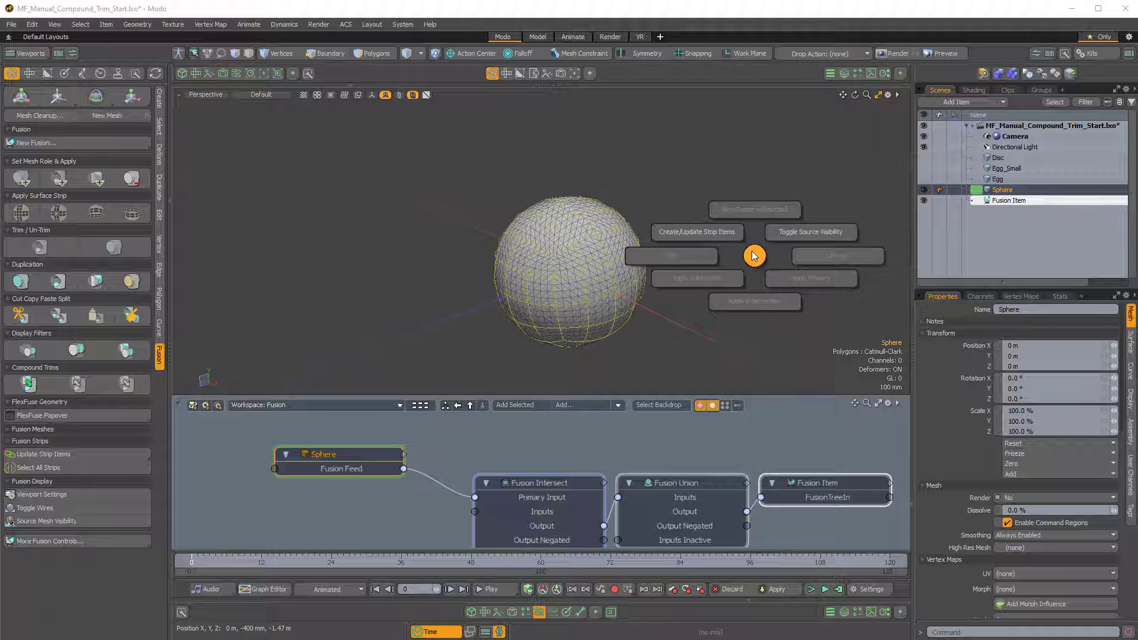
left_click(752, 254)
scroll(441, 451, "down", 1)
left_click_drag(372, 433, 360, 424, "alt")
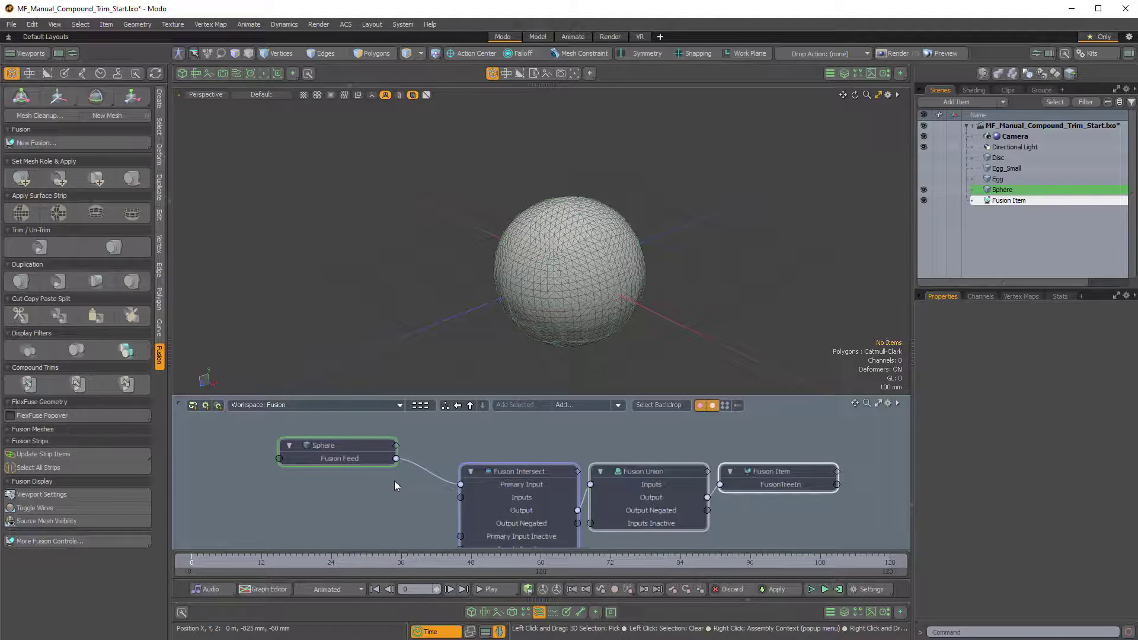
Spread out the schematic by moving the Fusion Item node away from Fusion Union and the Sphere node farther from Fusion Intersect.
scroll(362, 481, "down", 2)
scroll(423, 491, "up", 1)
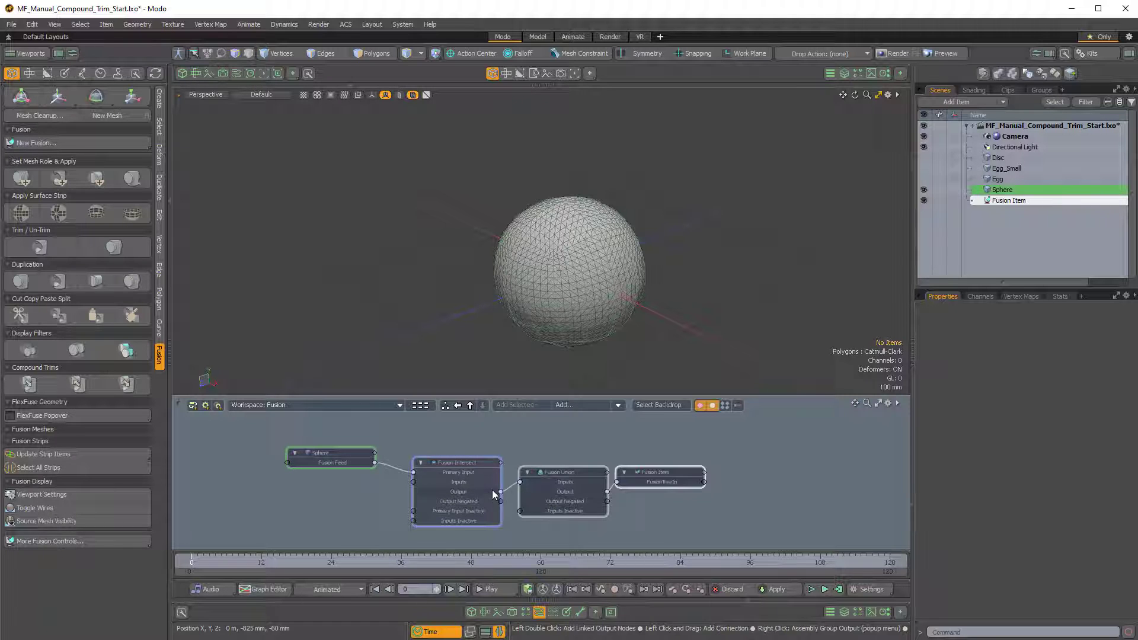
left_click_drag(662, 473, 754, 484)
left_click(712, 478)
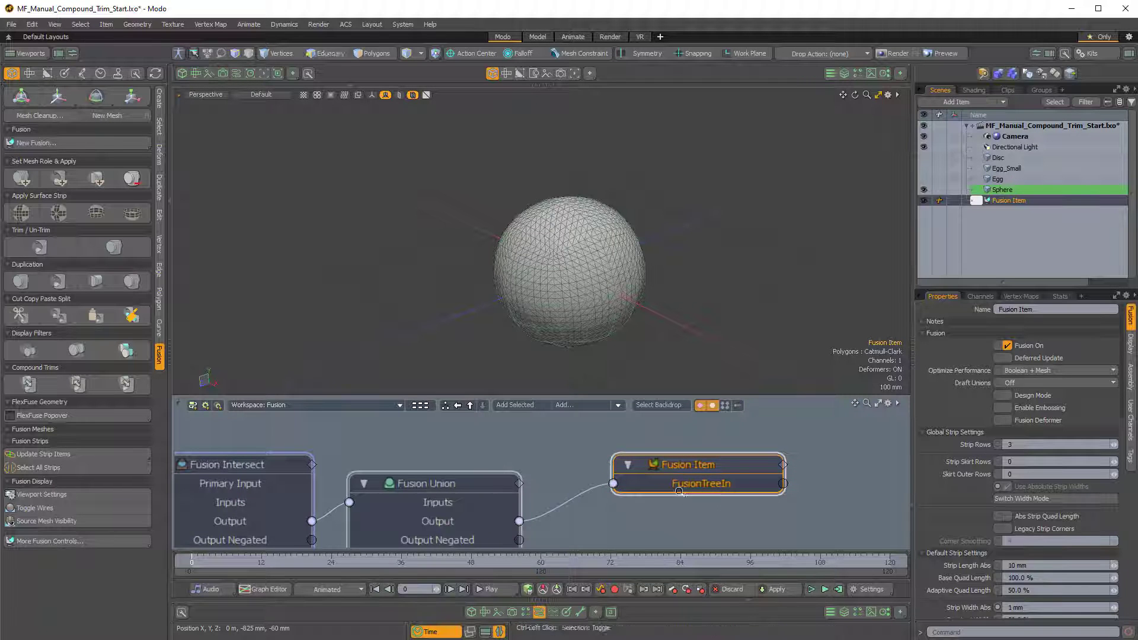
left_click_drag(672, 490, 631, 476, "ctrl+alt")
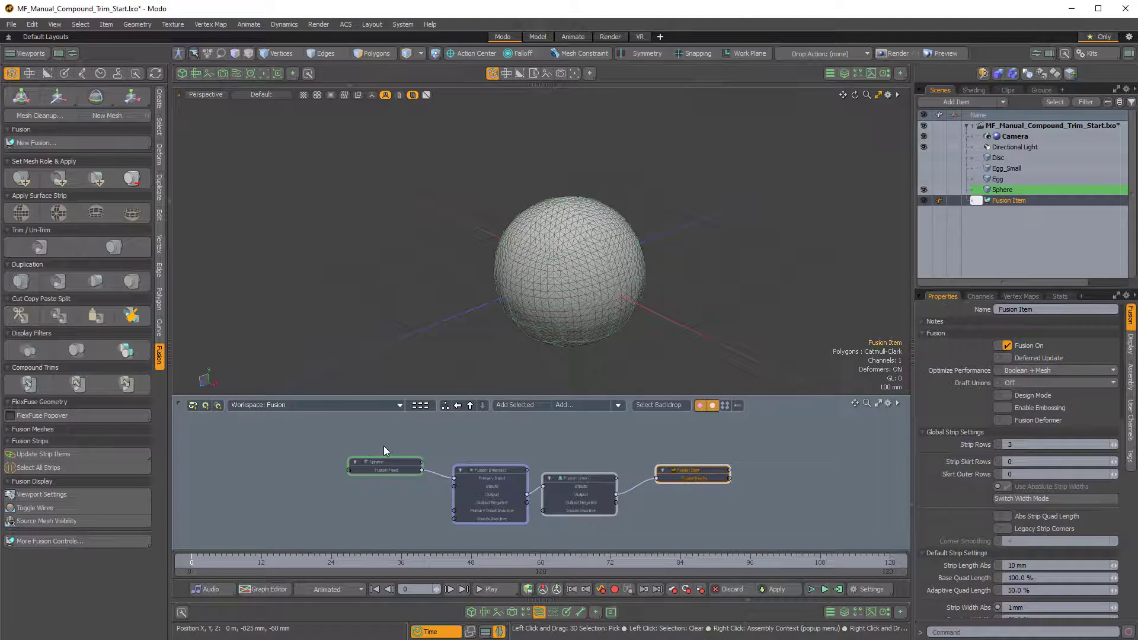
left_click_drag(383, 469, 356, 461)
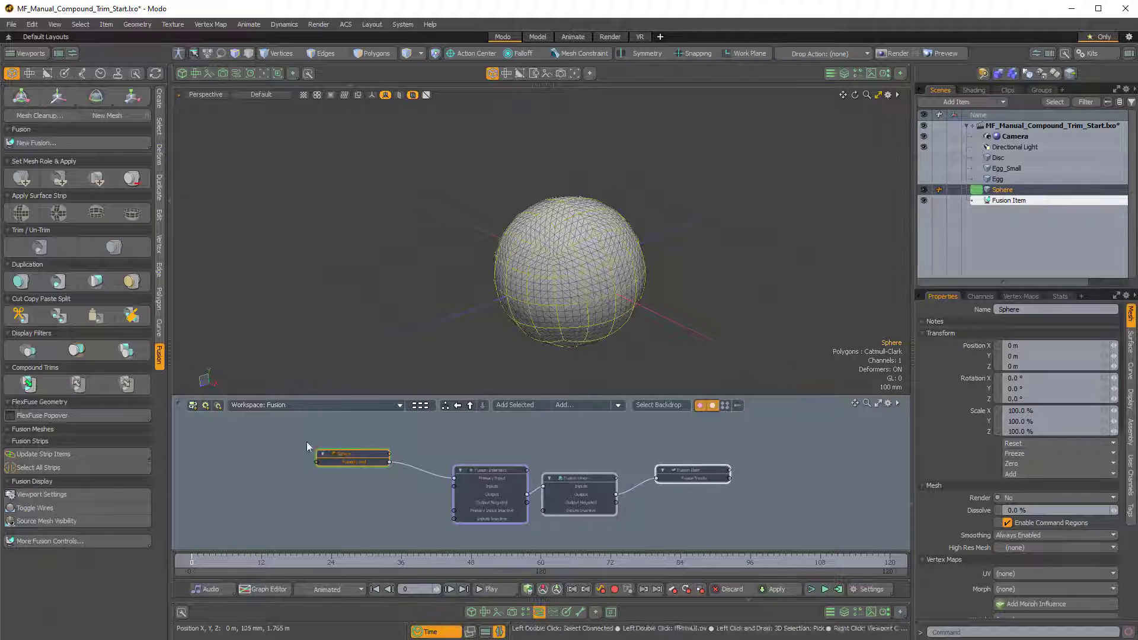
Clear the Sphere's Fusion mesh role and remove its node from the schematic.
left_click(132, 179)
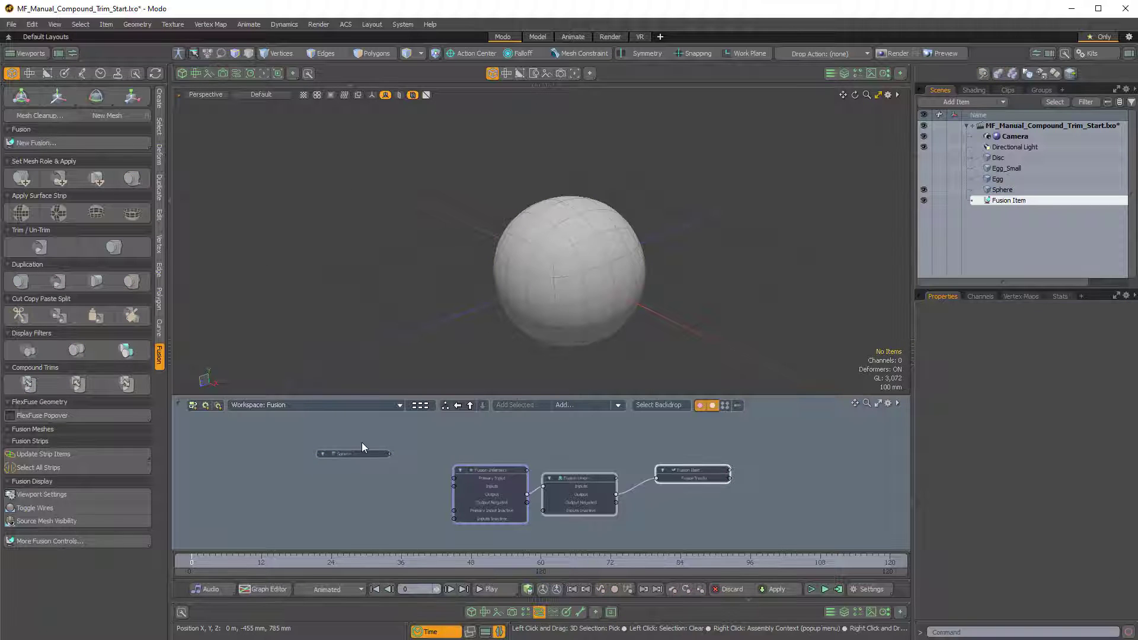
left_click_drag(360, 458, 390, 422)
right_click(389, 421)
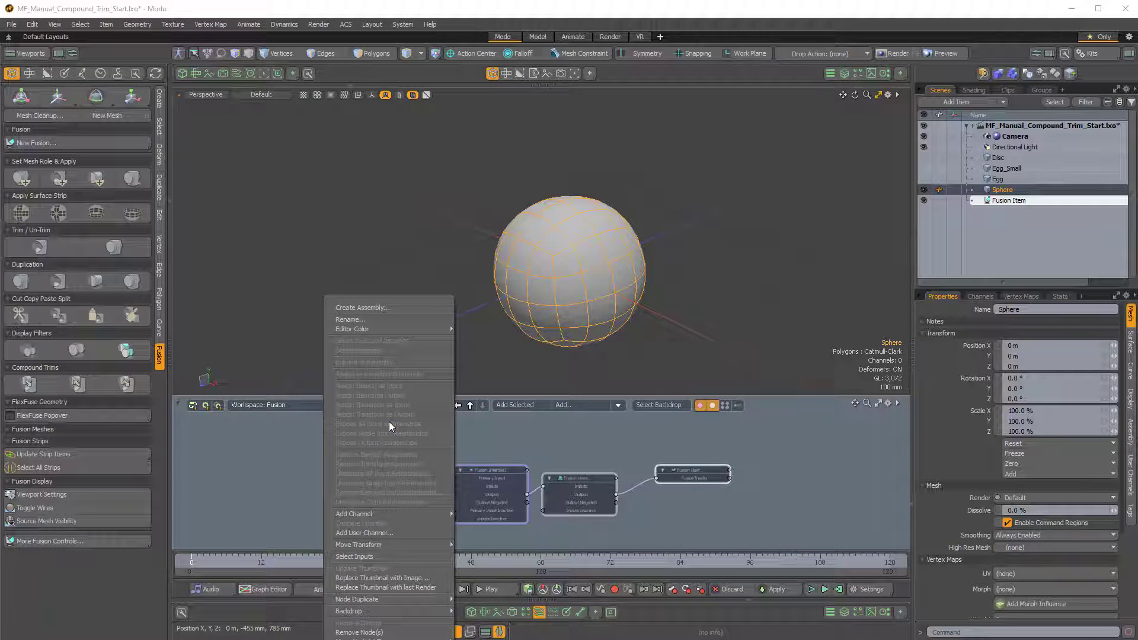
left_click(359, 632)
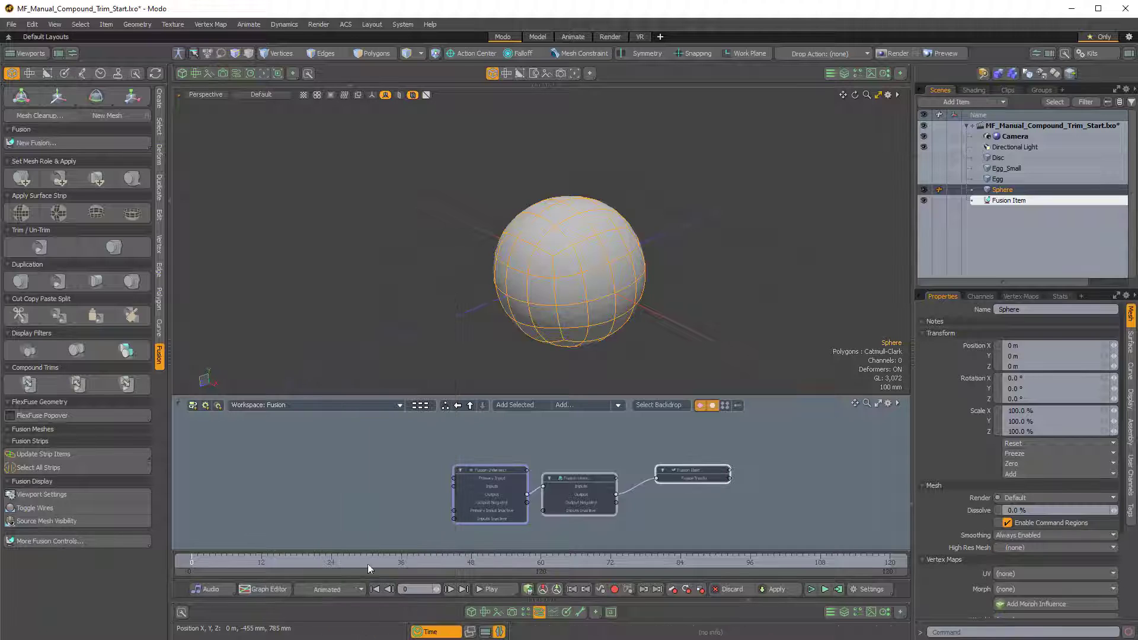
Delete the Fusion Intersect and Fusion Union nodes together from the schematic.
left_click_drag(468, 481, 427, 484, "alt+shift")
left_click_drag(440, 442, 547, 527)
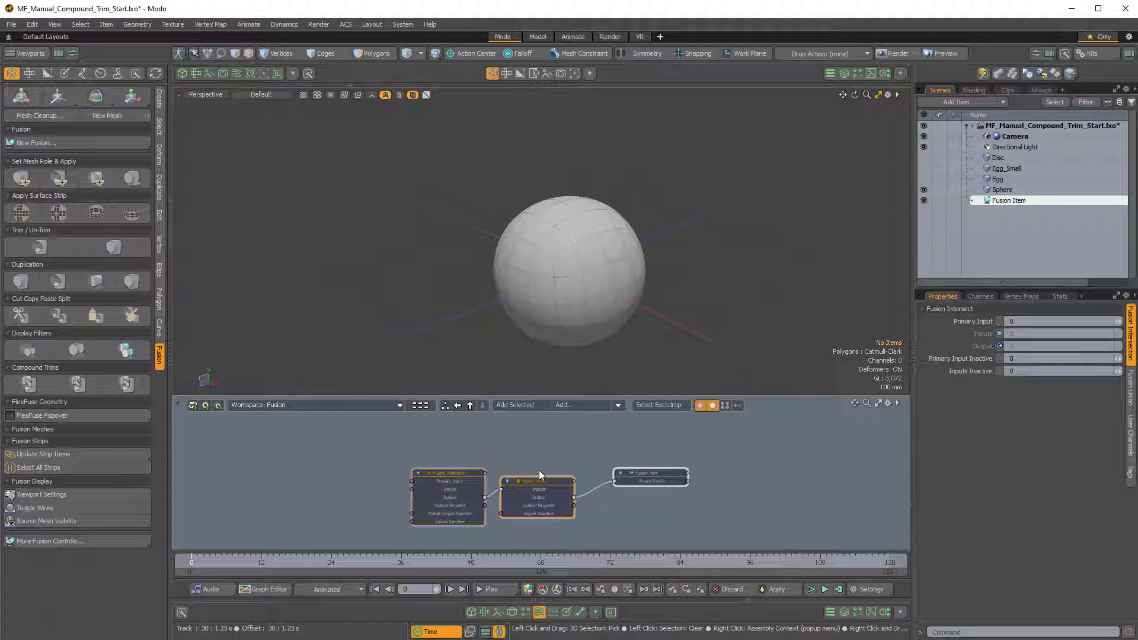
left_click_drag(537, 485, 500, 471)
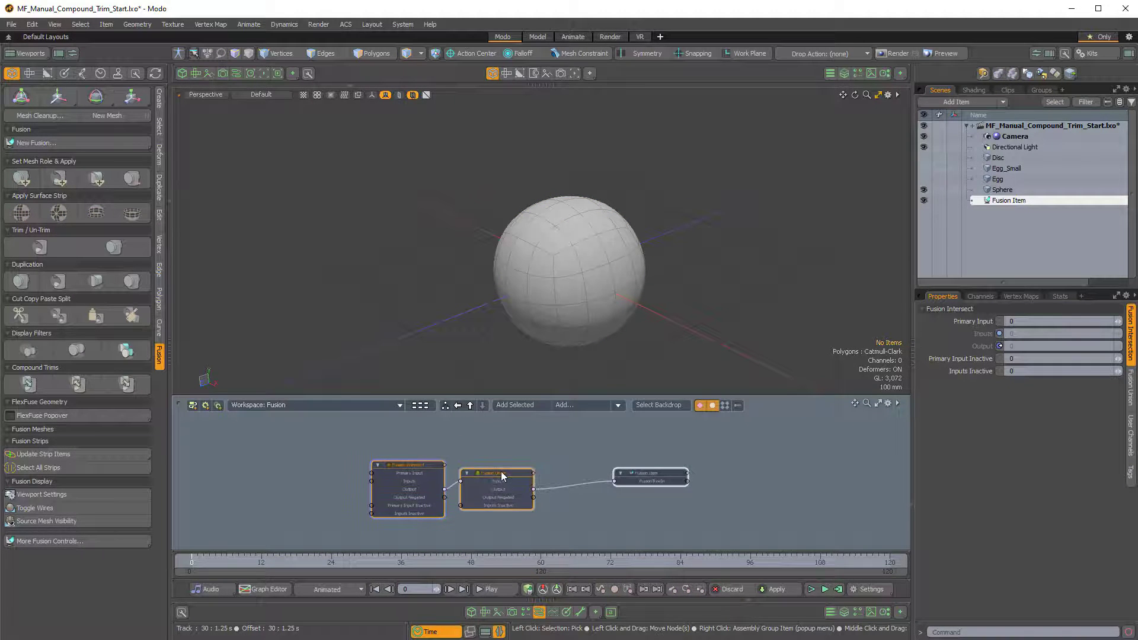
right_click(500, 471)
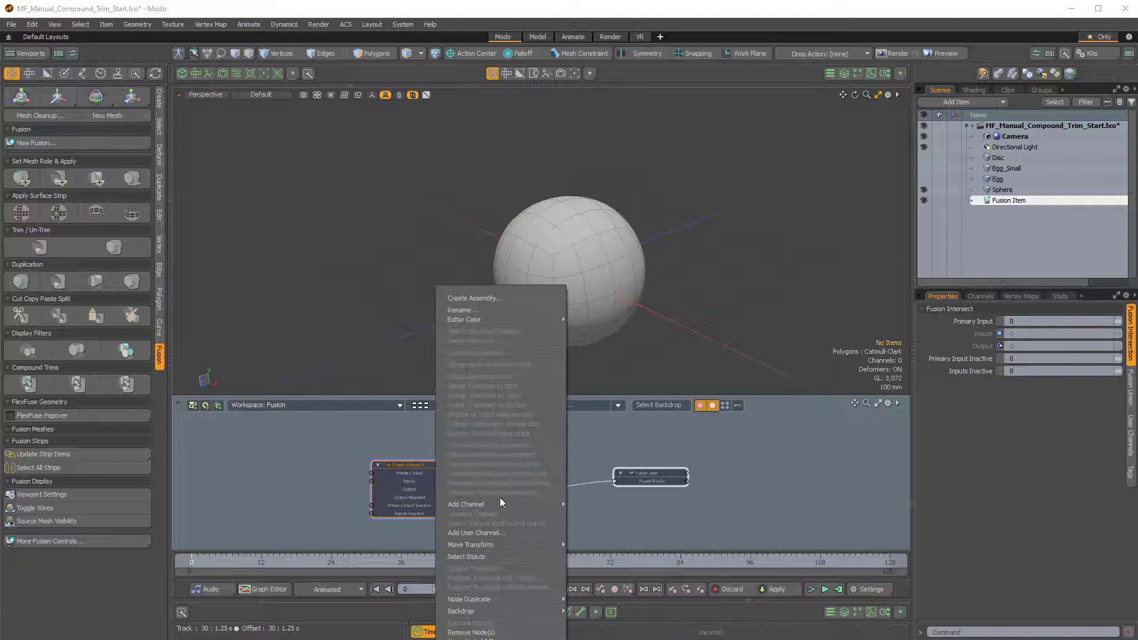
left_click(593, 444)
left_click_drag(609, 394, 604, 171)
left_click_drag(417, 358, 483, 207)
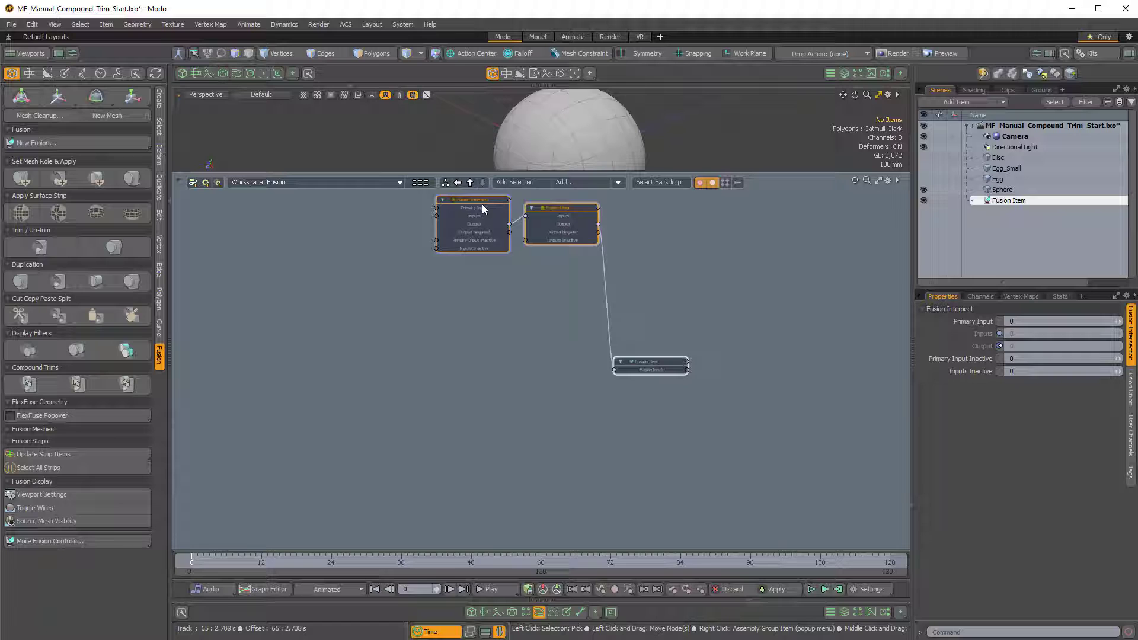
right_click(483, 200)
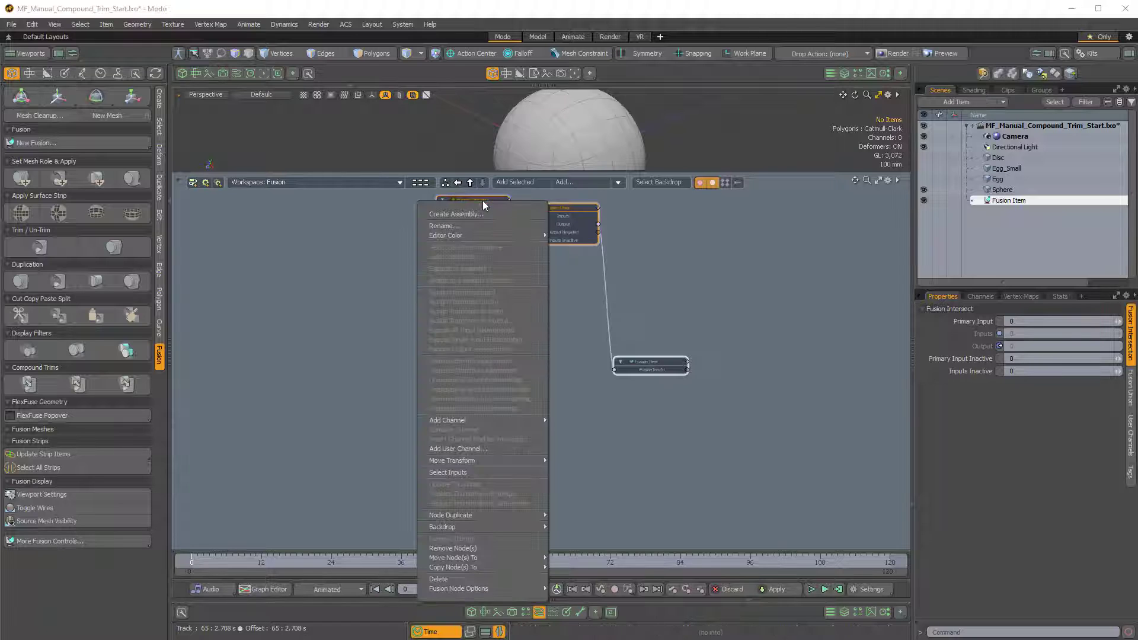
left_click(441, 578)
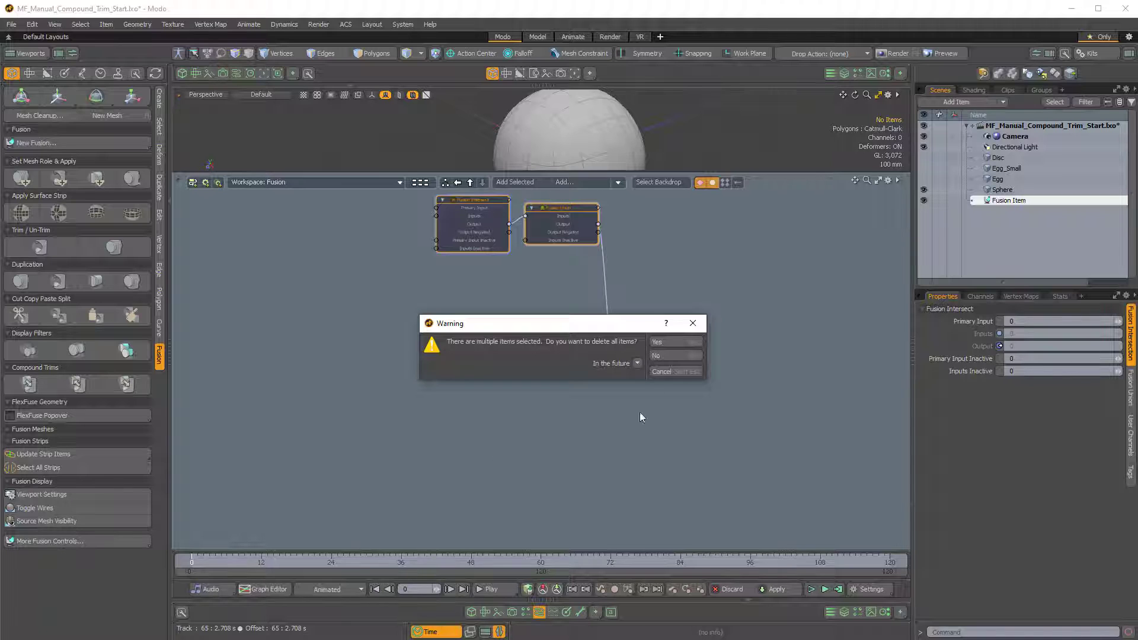
left_click(668, 342)
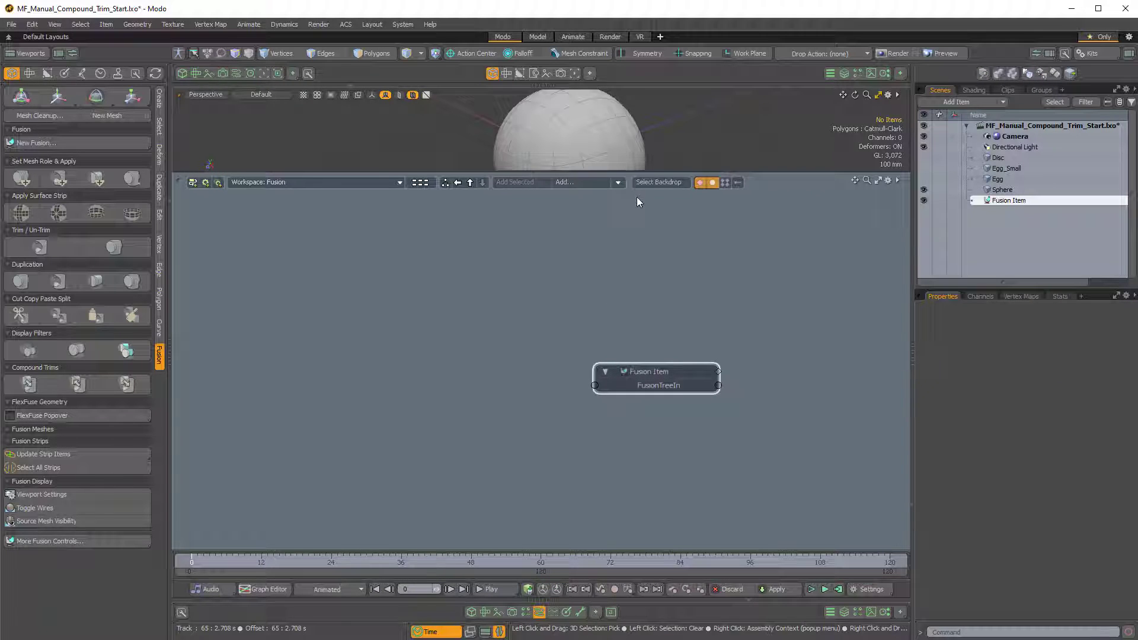
Compare the Fusion pie menu for the schematic with the one for the 3D viewport.
left_click_drag(639, 174, 640, 326)
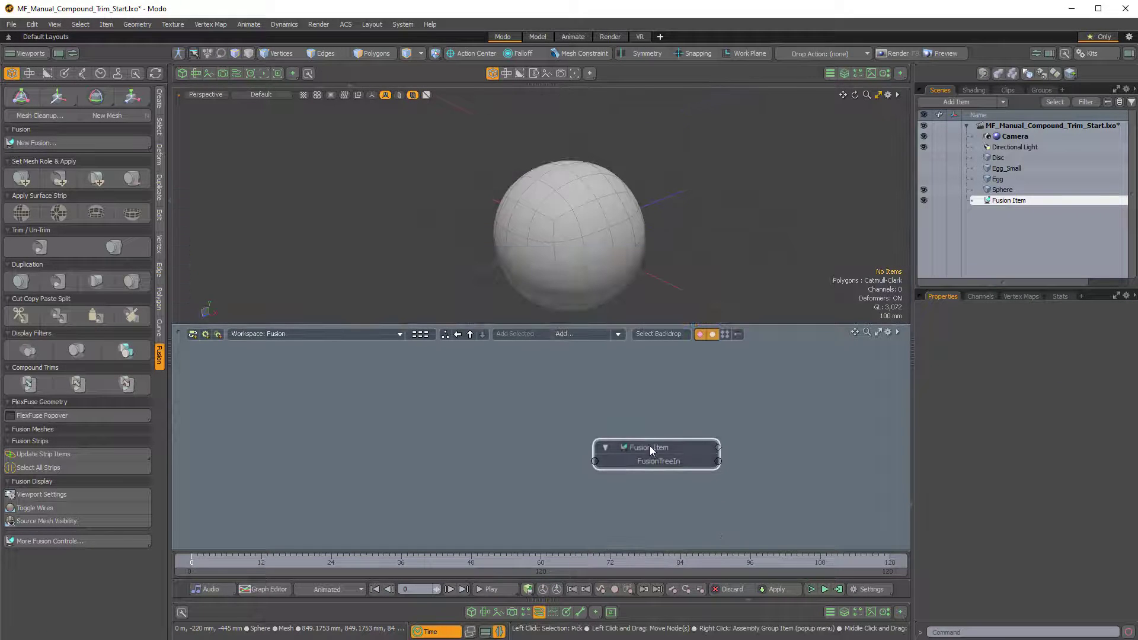
mouse_move(650, 449)
left_mouse_down()
mouse_move(679, 424)
mouse_move(651, 436)
left_mouse_up()
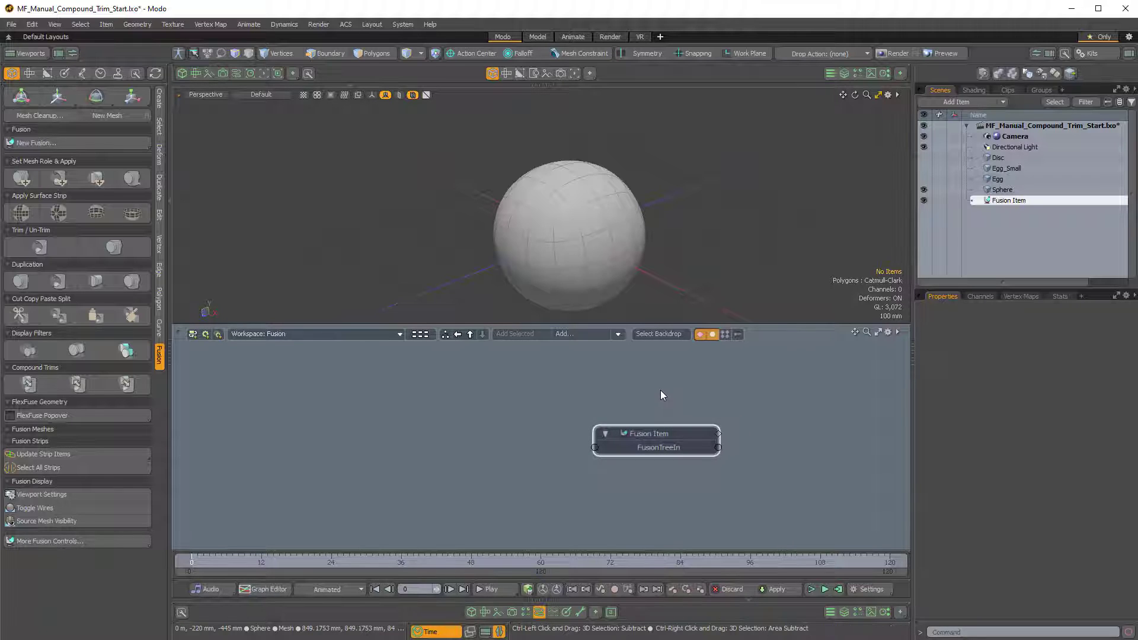
key("ctrl+space")
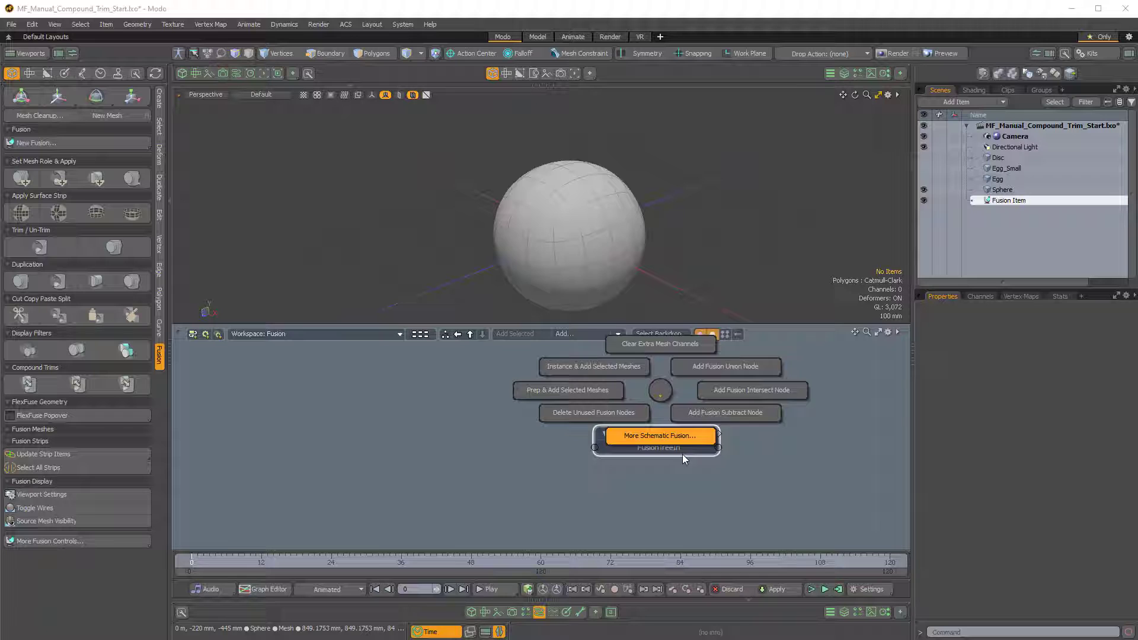
right_click(718, 244, "ctrl")
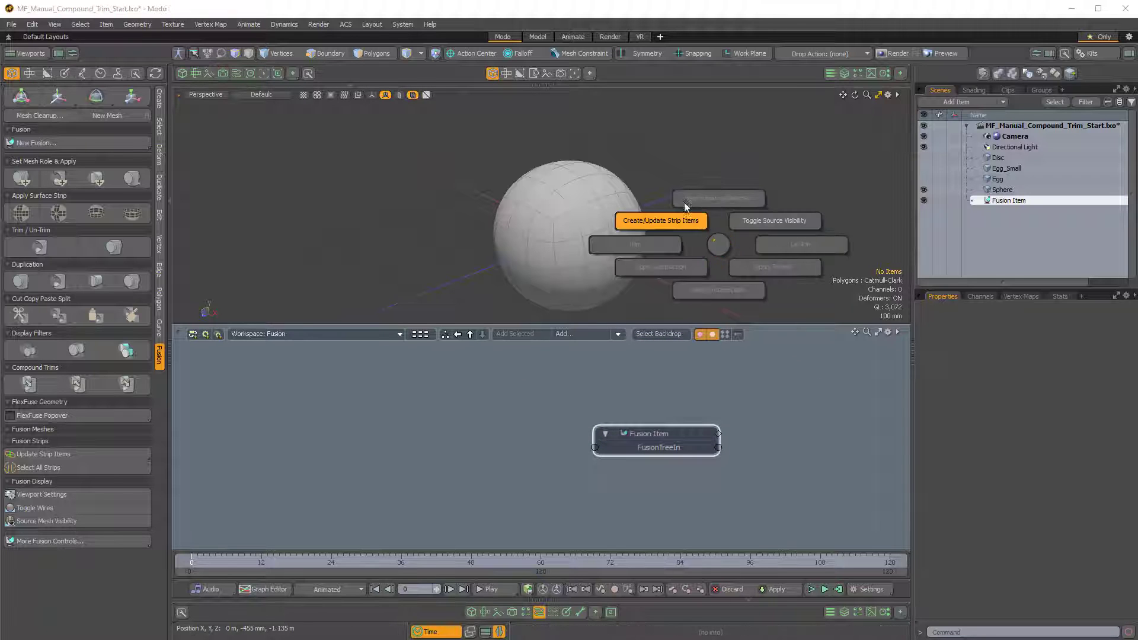
left_click(715, 243)
Duplicate the remaining Fusion Item node and place the copy in the schematic.
left_click_drag(652, 434, 657, 392)
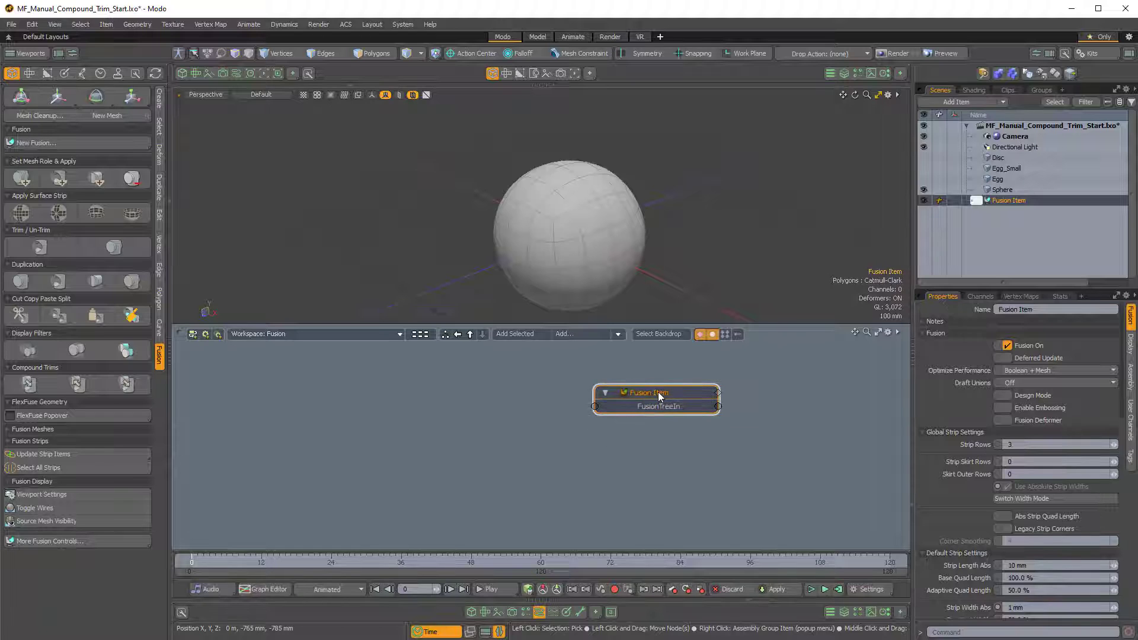
right_click(658, 392)
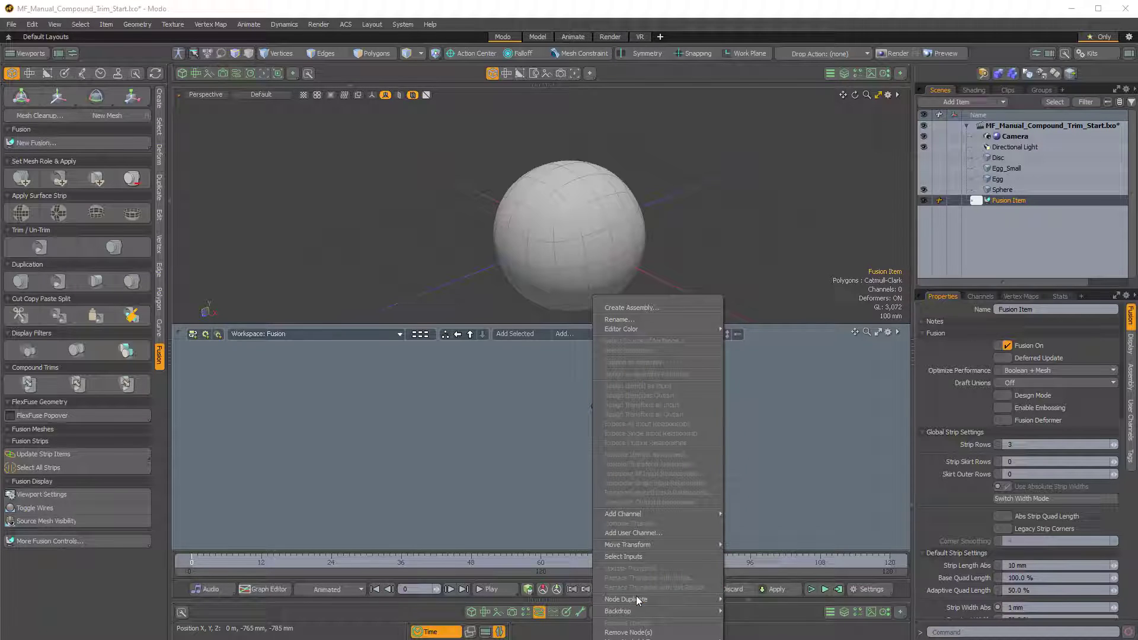
mouse_move(635, 598)
left_click(746, 601)
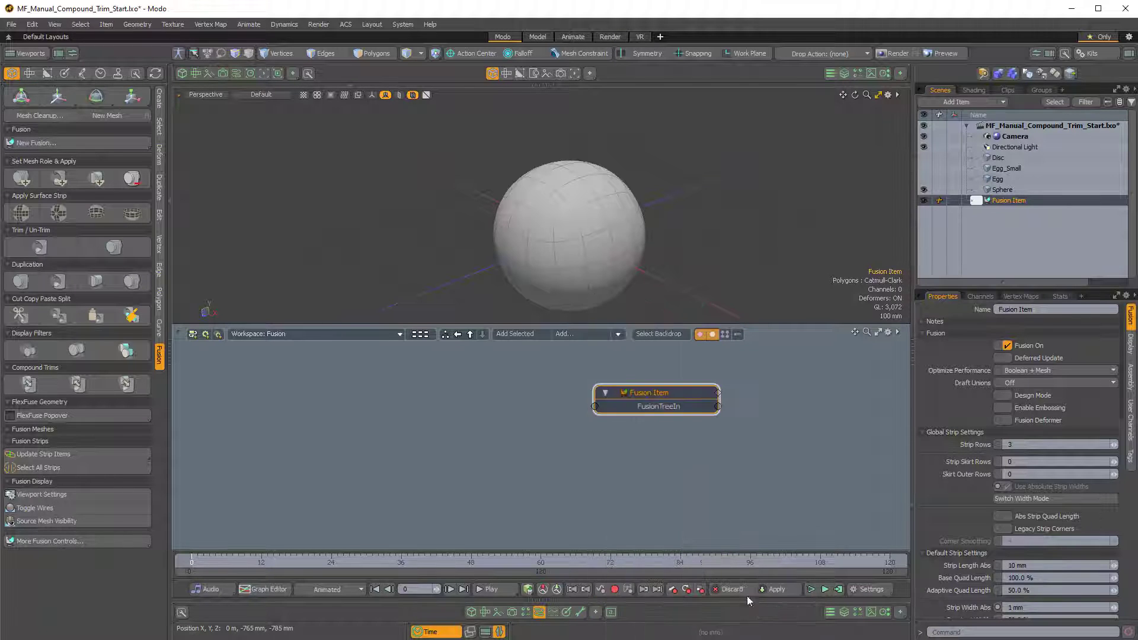
left_click_drag(675, 364, 656, 407)
Separate the original Fusion Item node from its duplicate and delete the original.
left_click(647, 439)
left_click(649, 473)
right_click(650, 474)
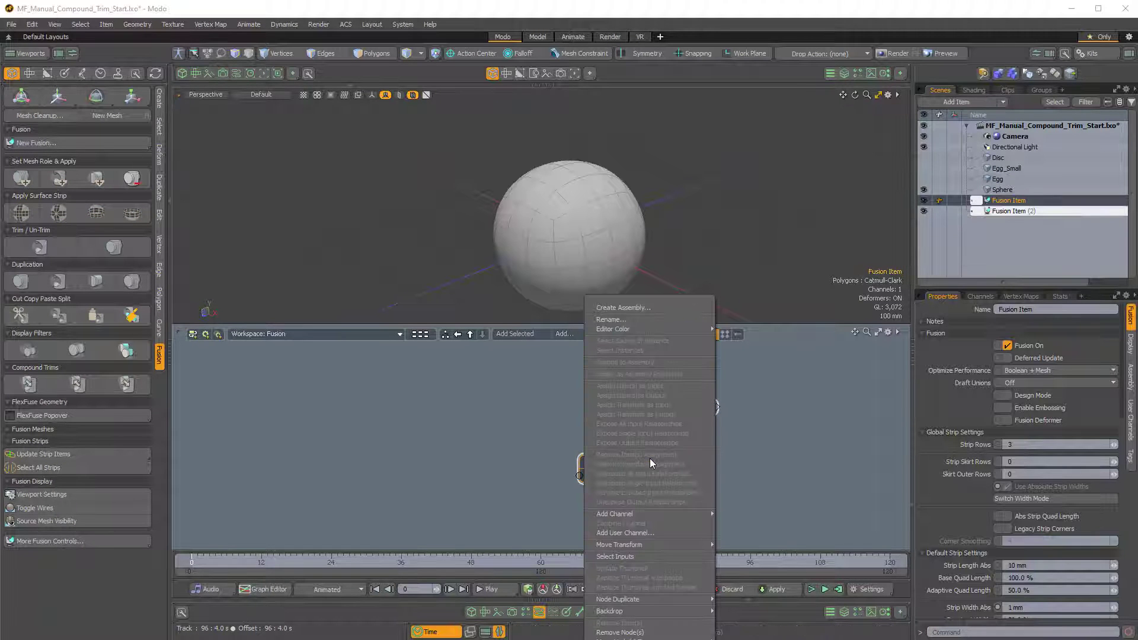
key("Escape")
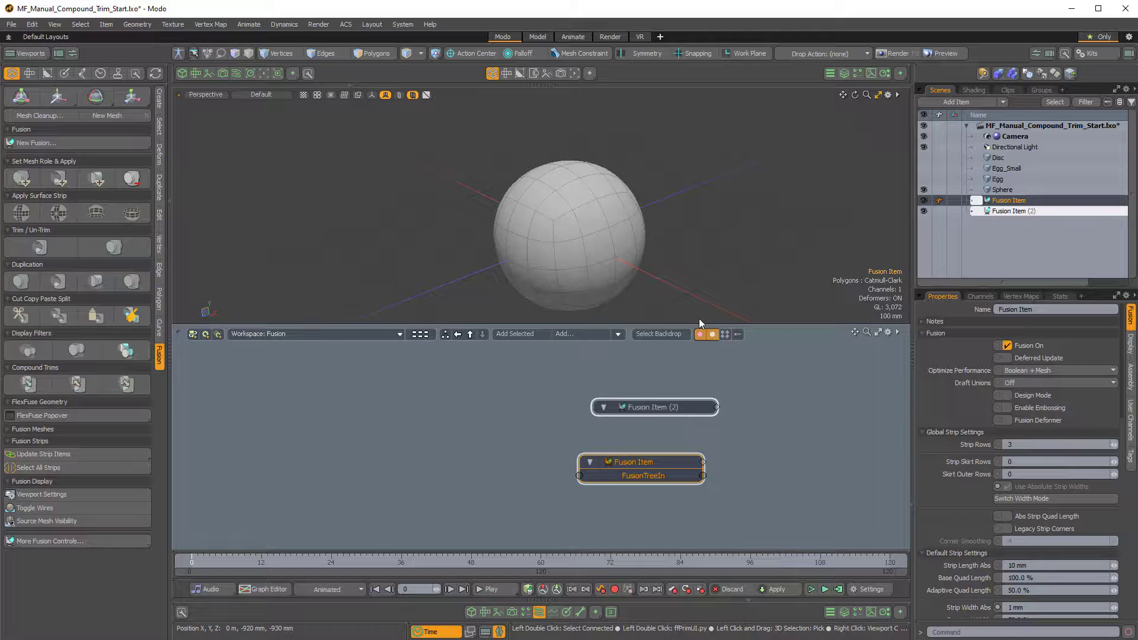
left_click_drag(698, 323, 695, 152)
left_click_drag(647, 376, 786, 184)
right_click(786, 184)
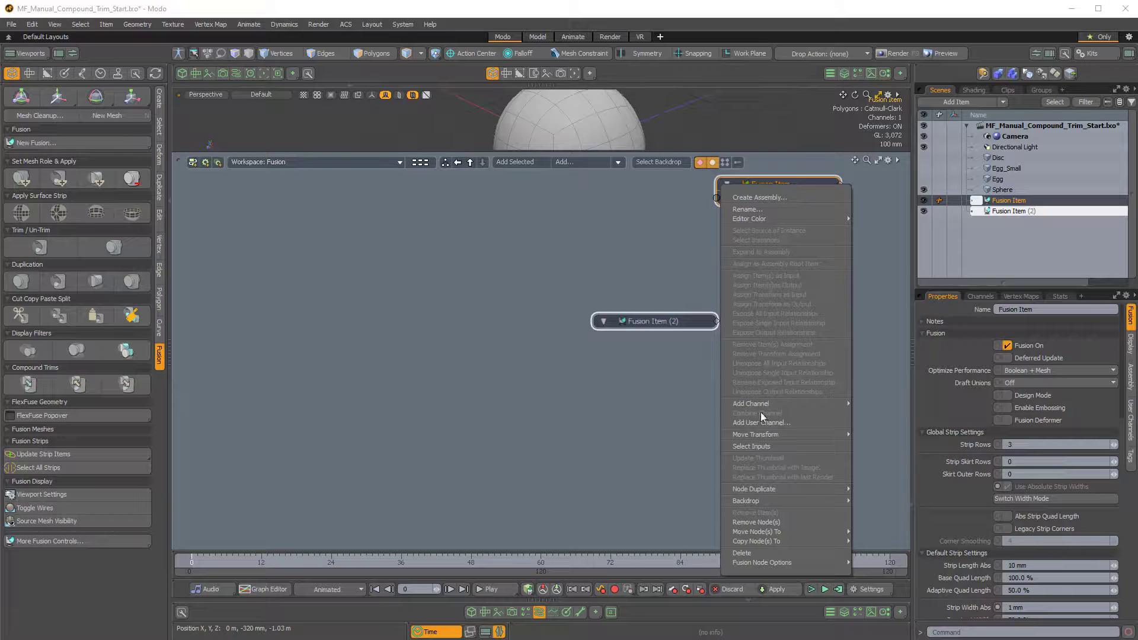
left_click(742, 553)
Expose the FusionTreeIn channel on the Fusion Item (2) node in the schematic.
left_click(691, 321)
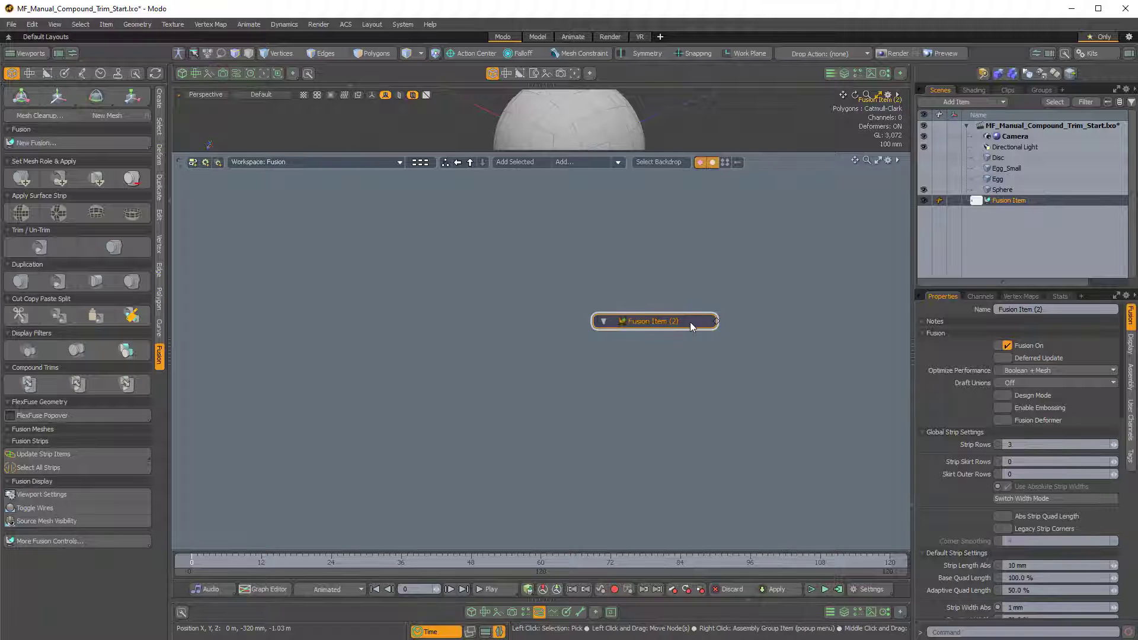
left_click_drag(666, 322, 685, 338)
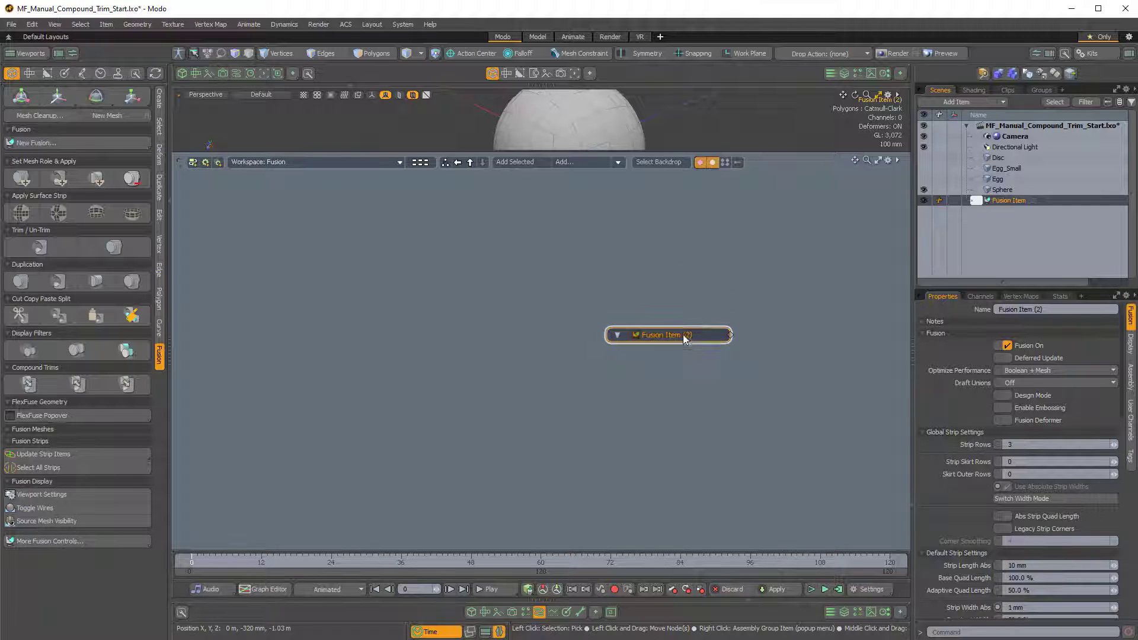
left_click(979, 297)
left_click_drag(981, 289, 981, 207)
scroll(990, 359, "down", 10)
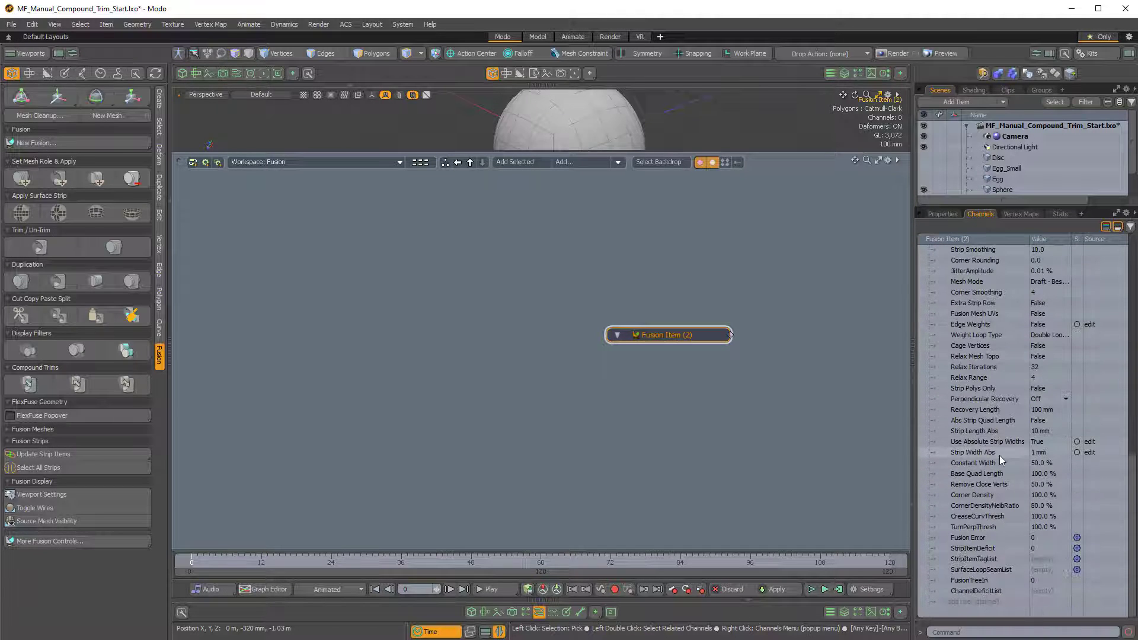
left_click(967, 581)
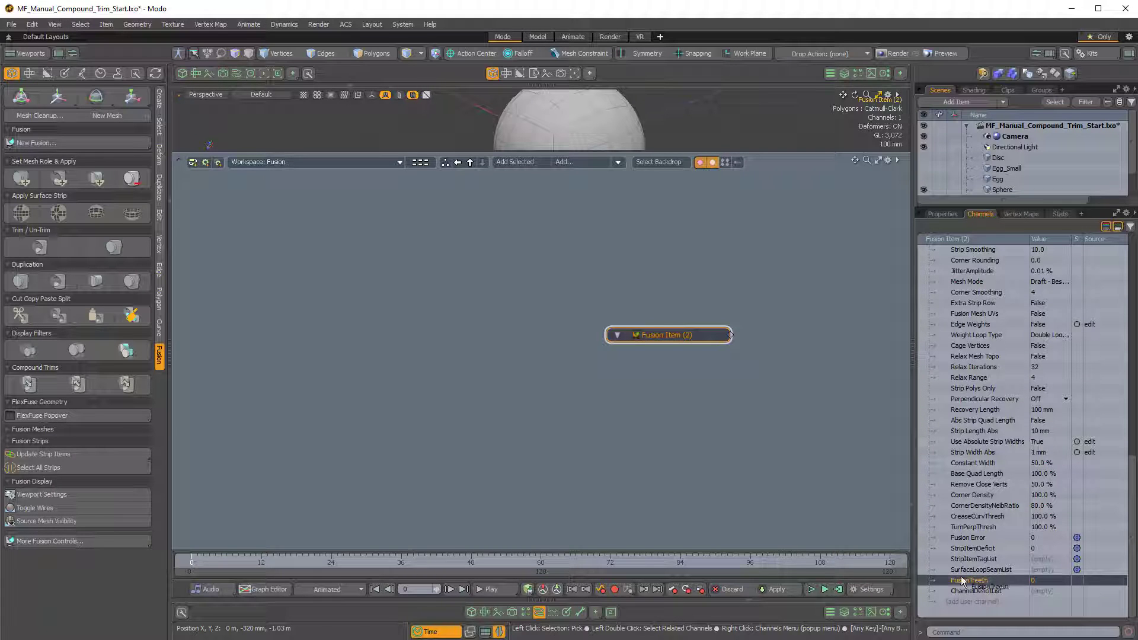
left_click_drag(975, 583, 674, 363)
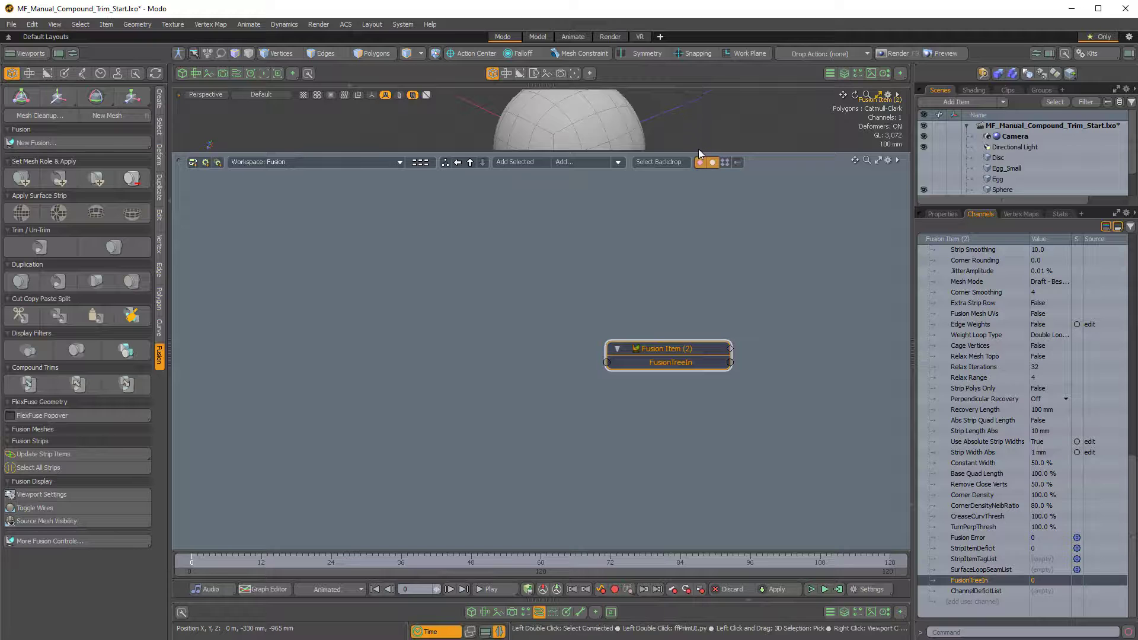
Add the Sphere mesh to the schematic as a node some distance before Fusion Item (2).
left_click_drag(700, 150, 638, 218)
scroll(695, 350, "down", 2)
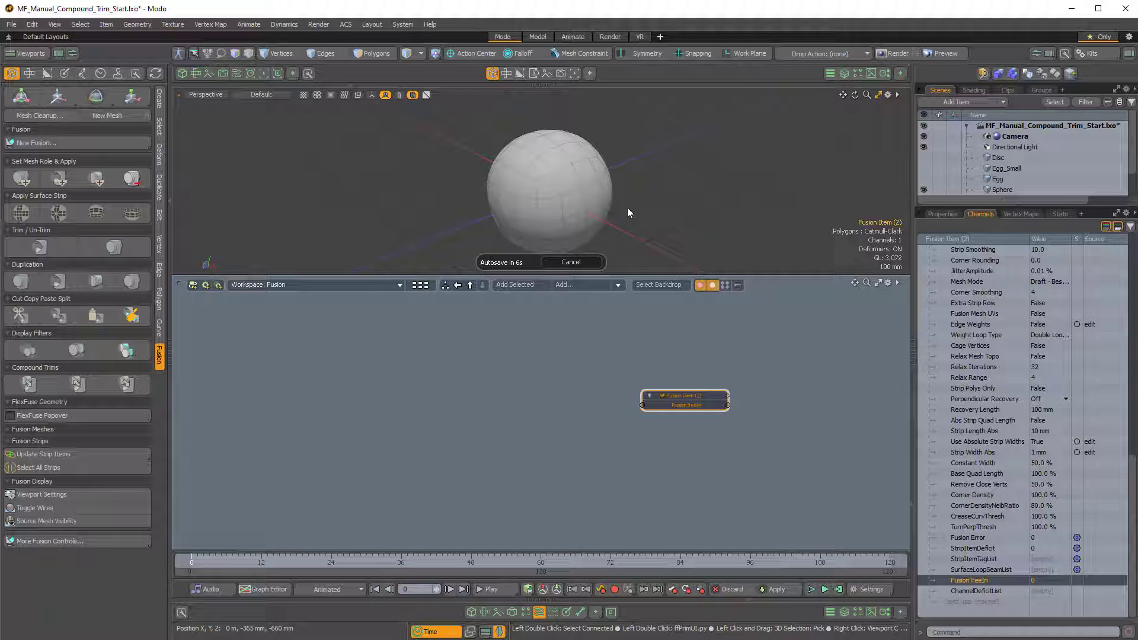
left_click_drag(568, 172, 390, 388)
left_click(433, 356)
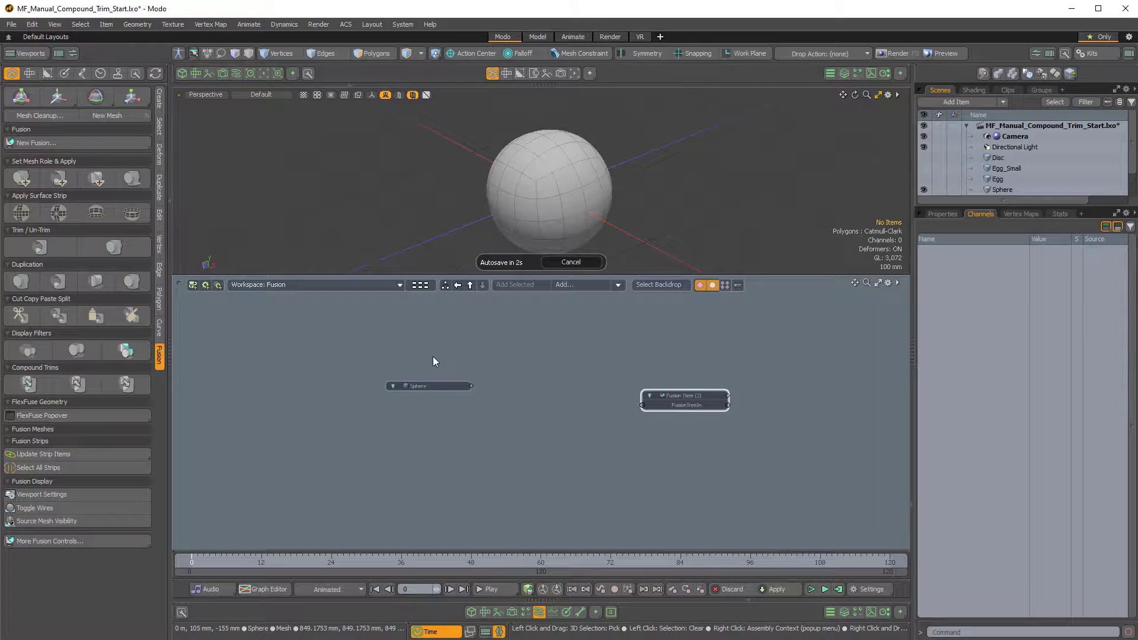
Check the Sphere's channels, then give it Fusion feed channels with Prep & Add Selected Meshes.
left_click(433, 386)
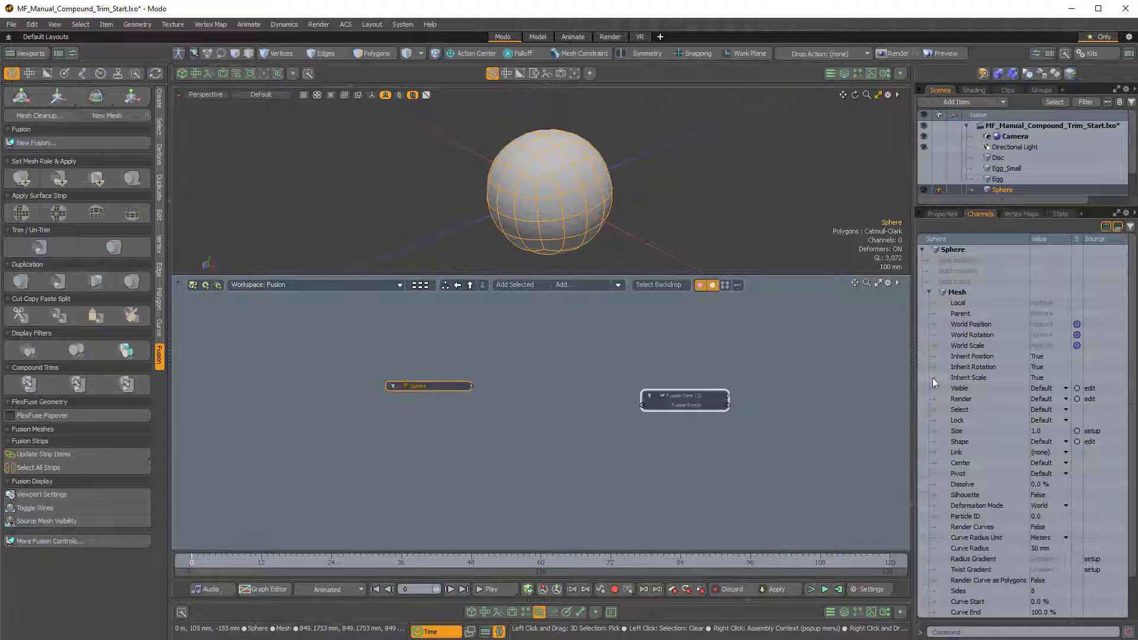
scroll(986, 365, "down", 2)
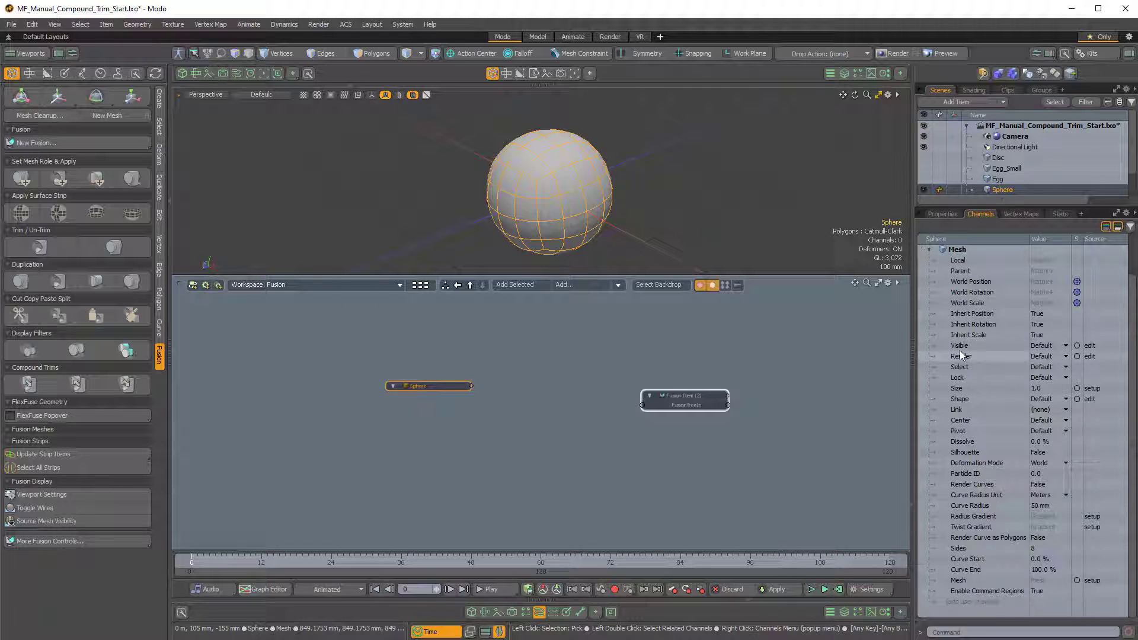
left_click(443, 410)
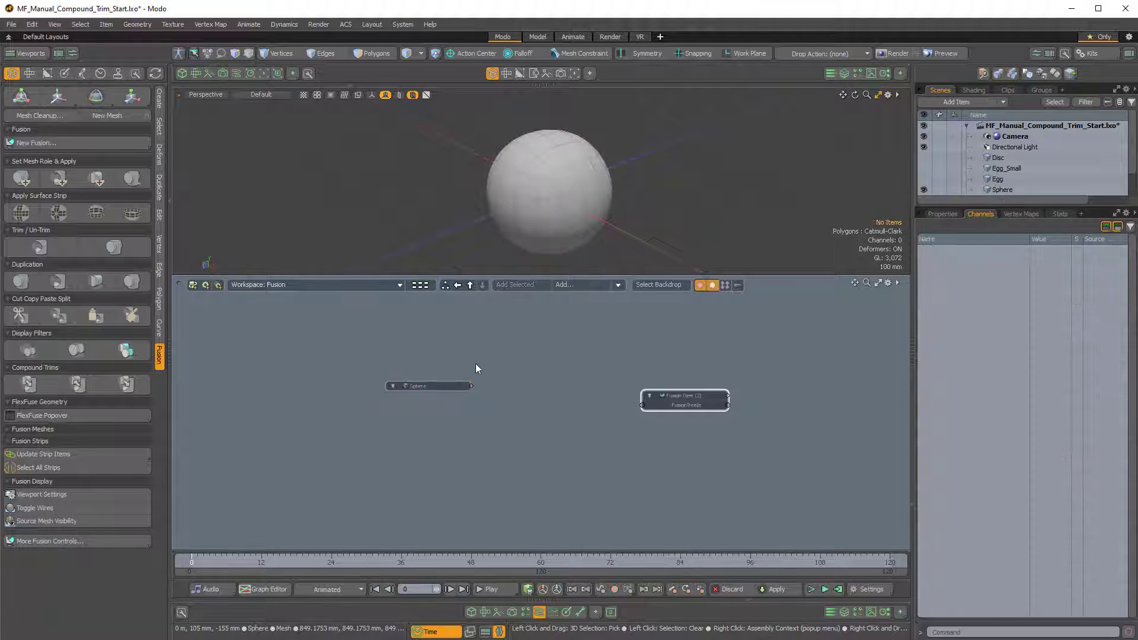
left_click(442, 389)
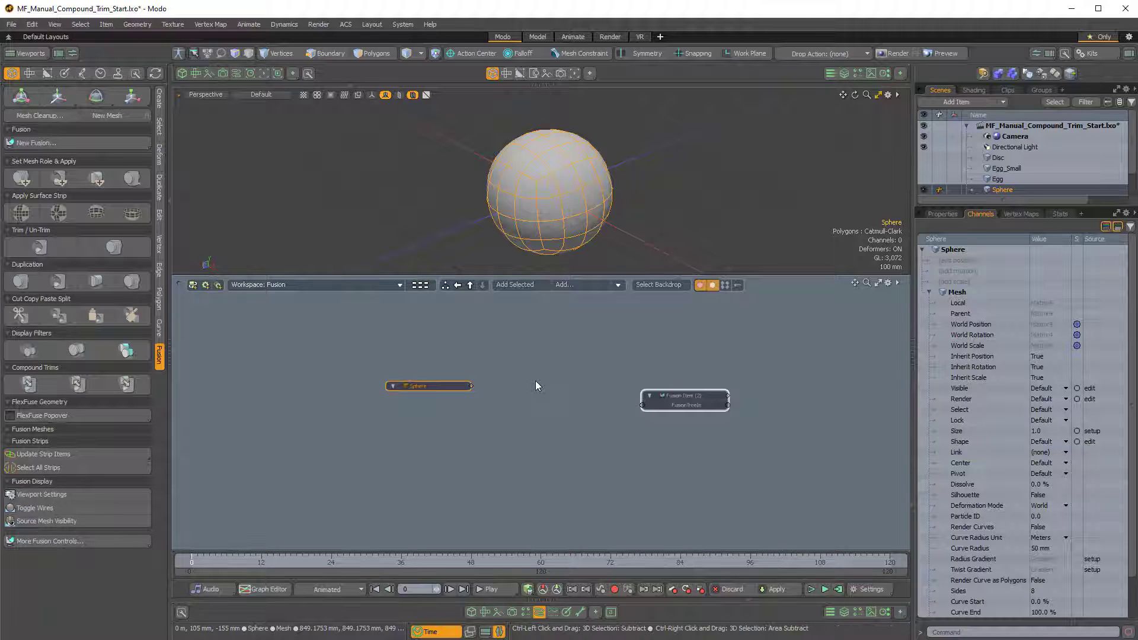
key("ctrl+space")
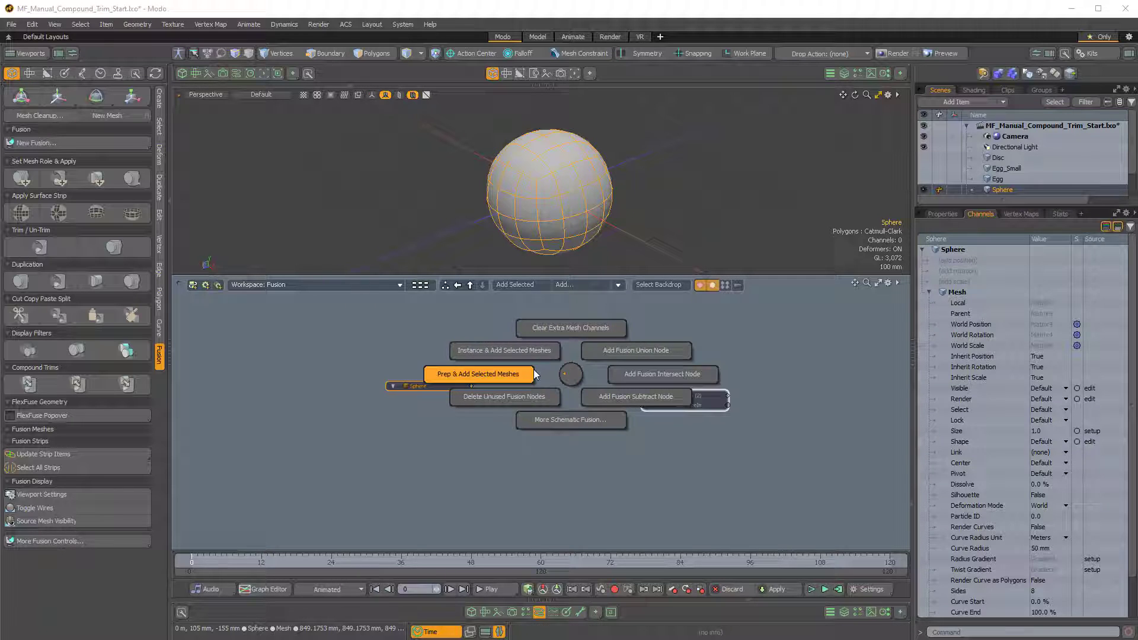
left_click(492, 374)
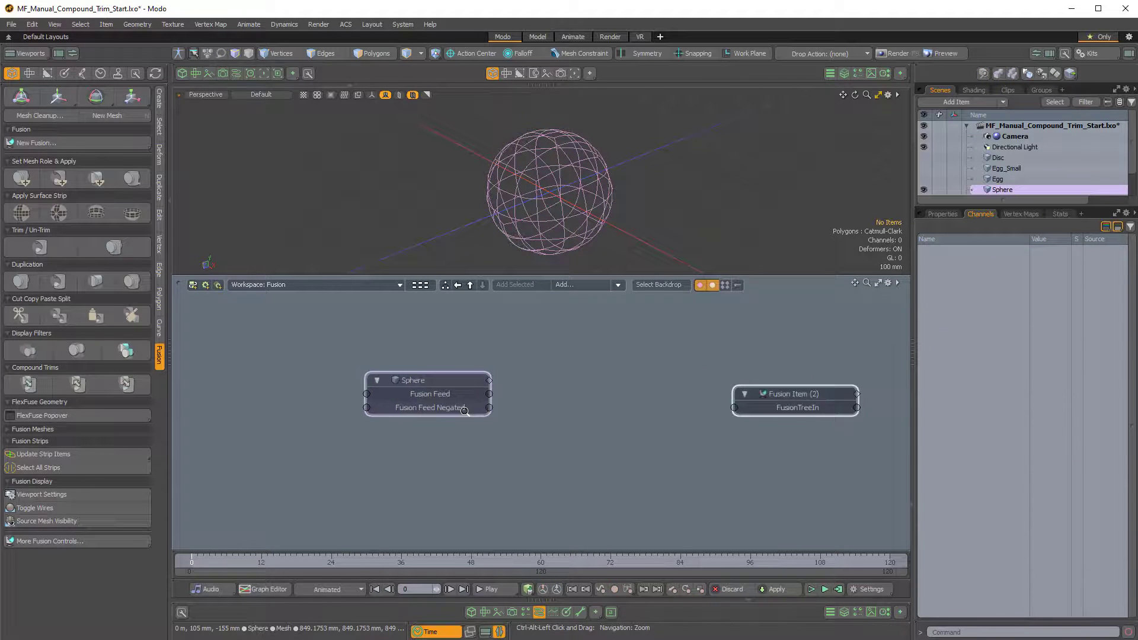
Inspect the Sphere node's Fusion Feed channels and select the Sphere mesh in the 3D view.
left_click_drag(464, 411, 443, 437, "ctrl+alt")
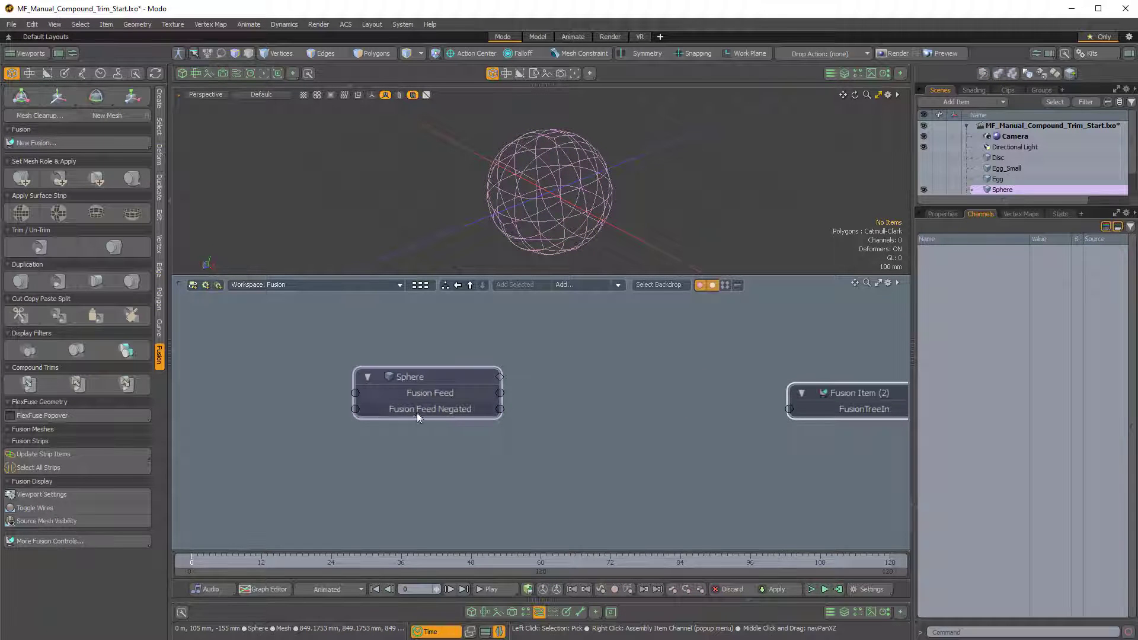
left_click_drag(576, 404, 498, 401, "ctrl+alt")
left_click_drag(563, 239, 578, 177, "alt")
left_click_drag(578, 176, 609, 196, "ctrl+alt")
left_click(610, 201)
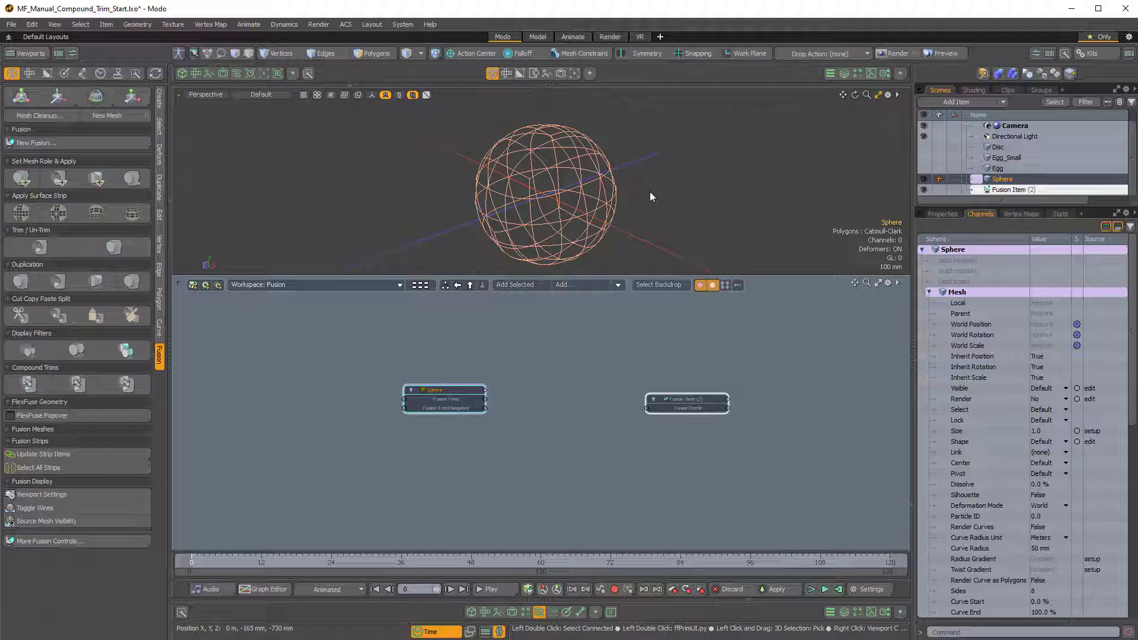
Move Fusion Item (2) further from the Sphere node and search the nodes that can be added to the schematic for "fusi".
left_click(633, 161)
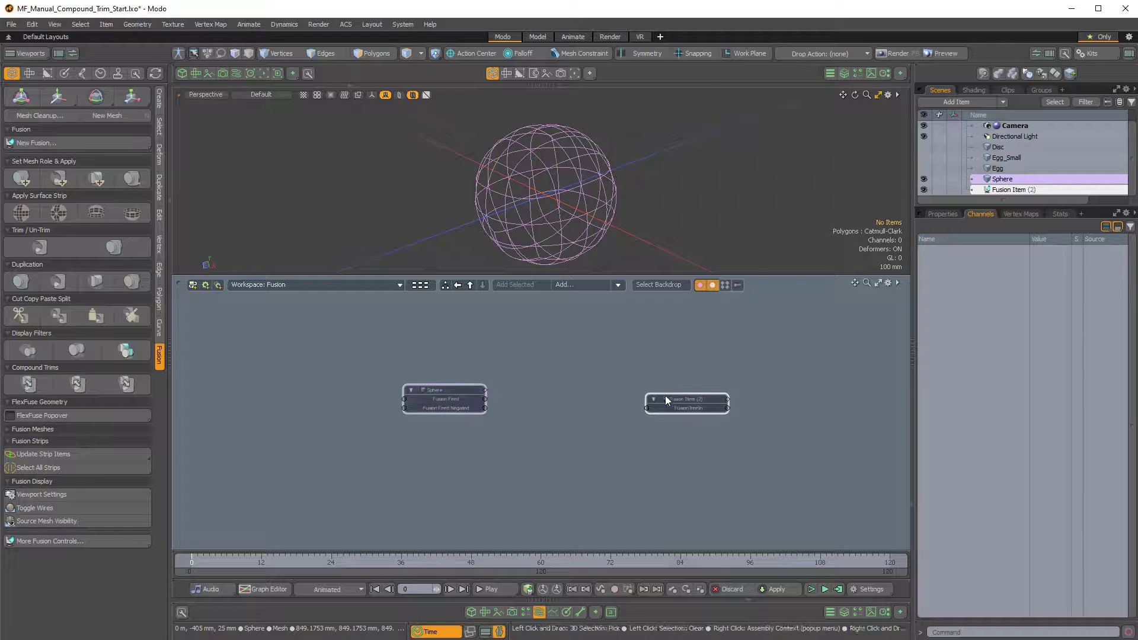
left_click_drag(679, 405, 742, 414)
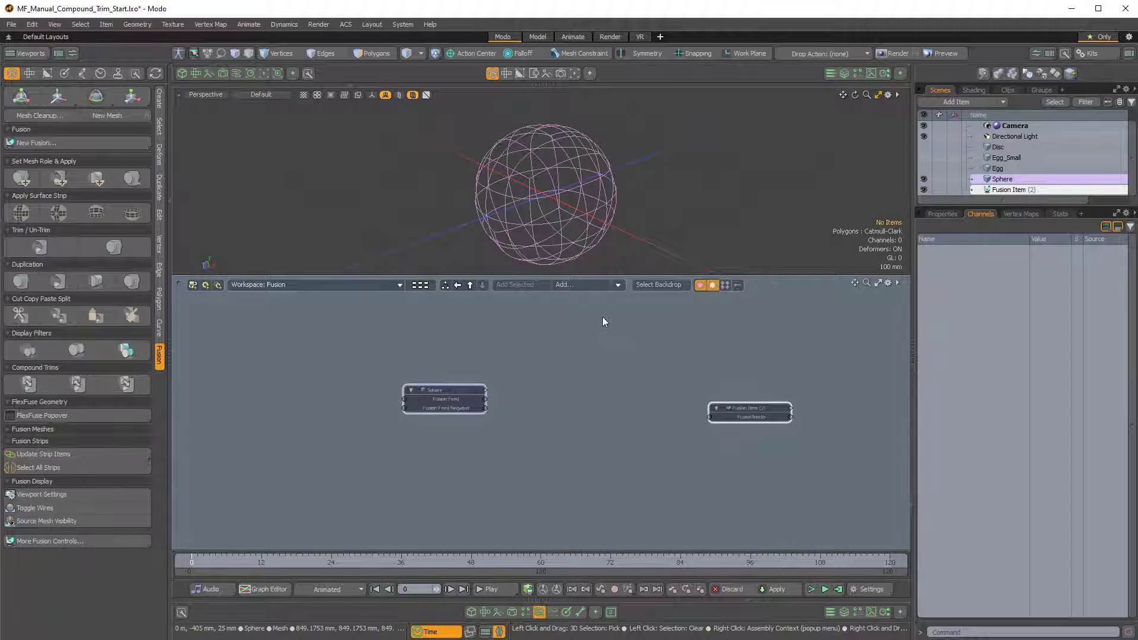
left_click(597, 287)
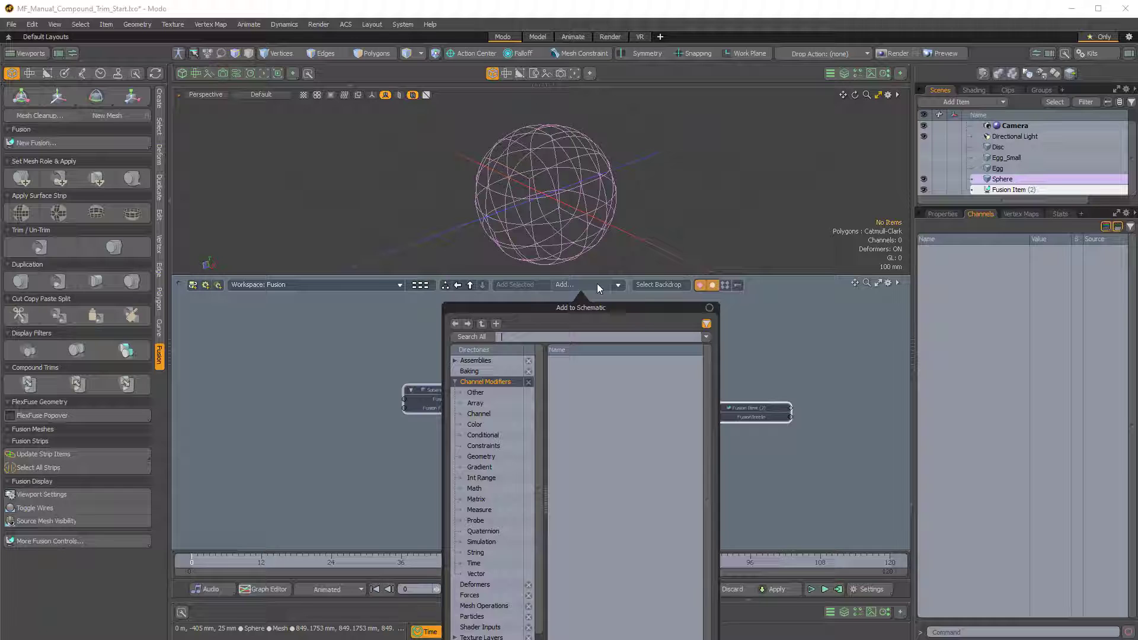
type("fusi")
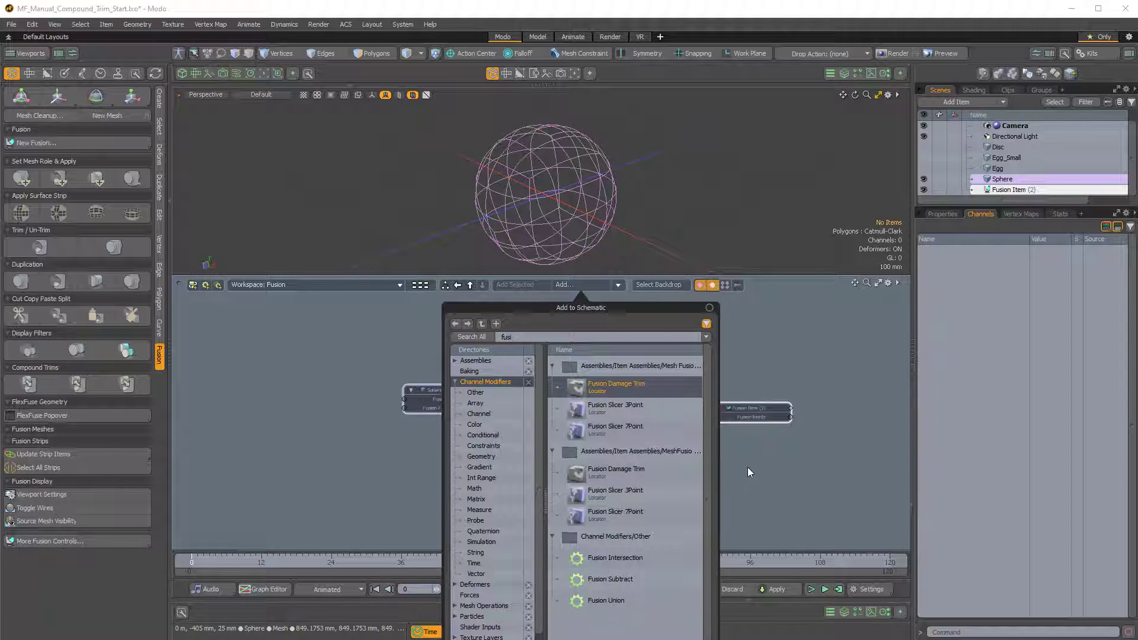
Add a Fusion Intersect node and place it between the Sphere and Fusion Item (2) nodes.
key("ctrl")
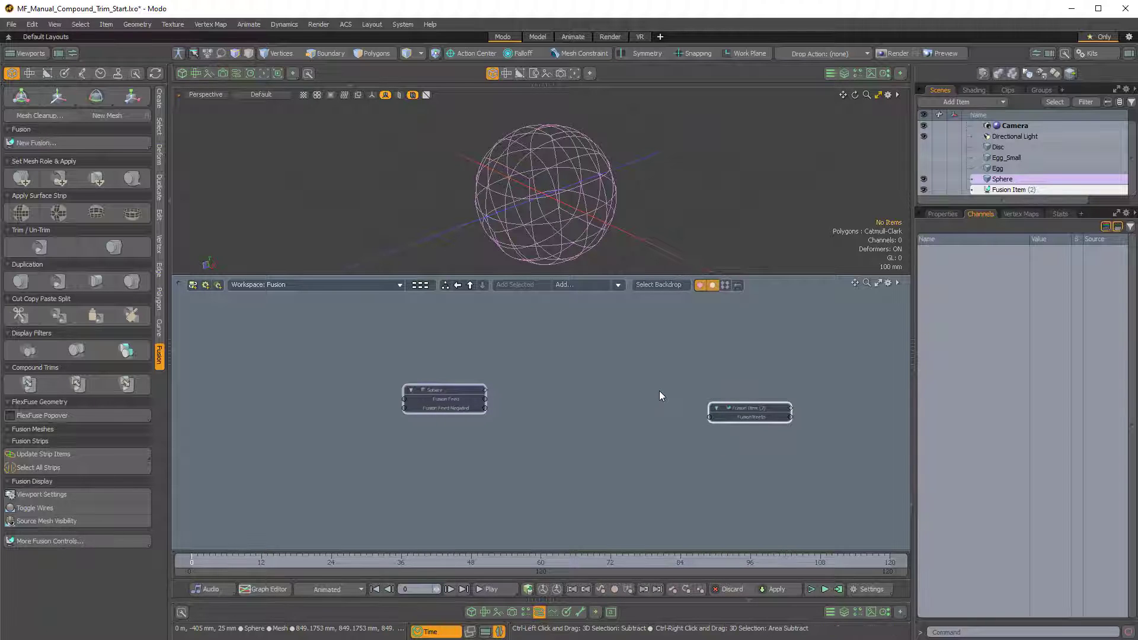
right_click(659, 340, "ctrl")
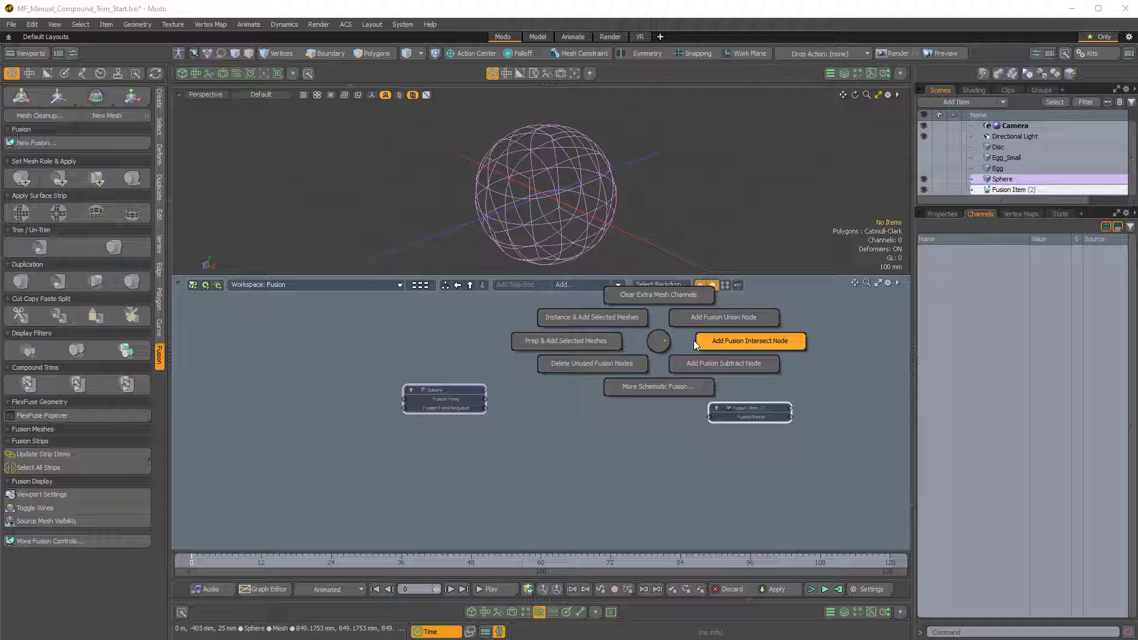
left_click(727, 341)
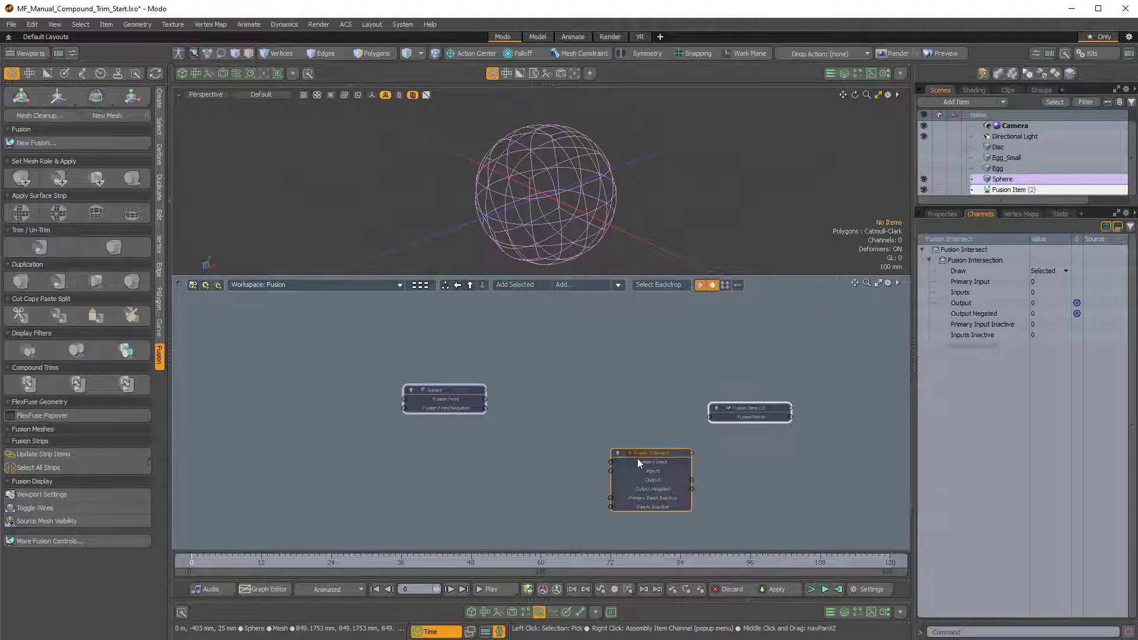
left_click_drag(638, 458, 575, 386)
Add a Fusion Union node and line it up between the Fusion Intersect node and Fusion Item (2).
left_click(676, 352)
right_click(675, 351, "ctrl")
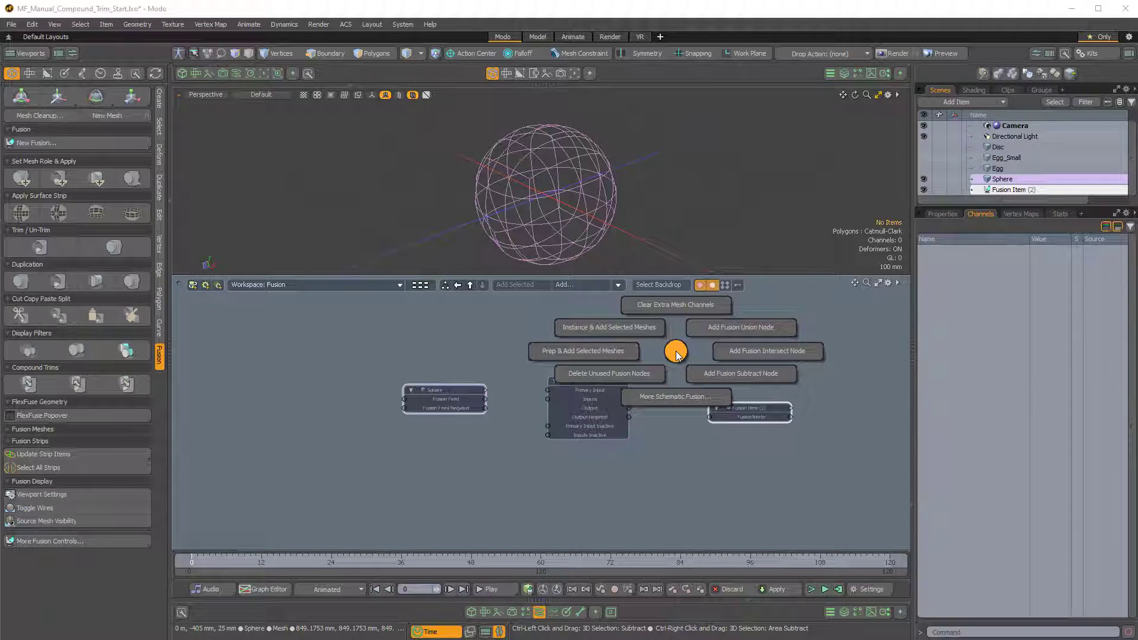
left_click(724, 326)
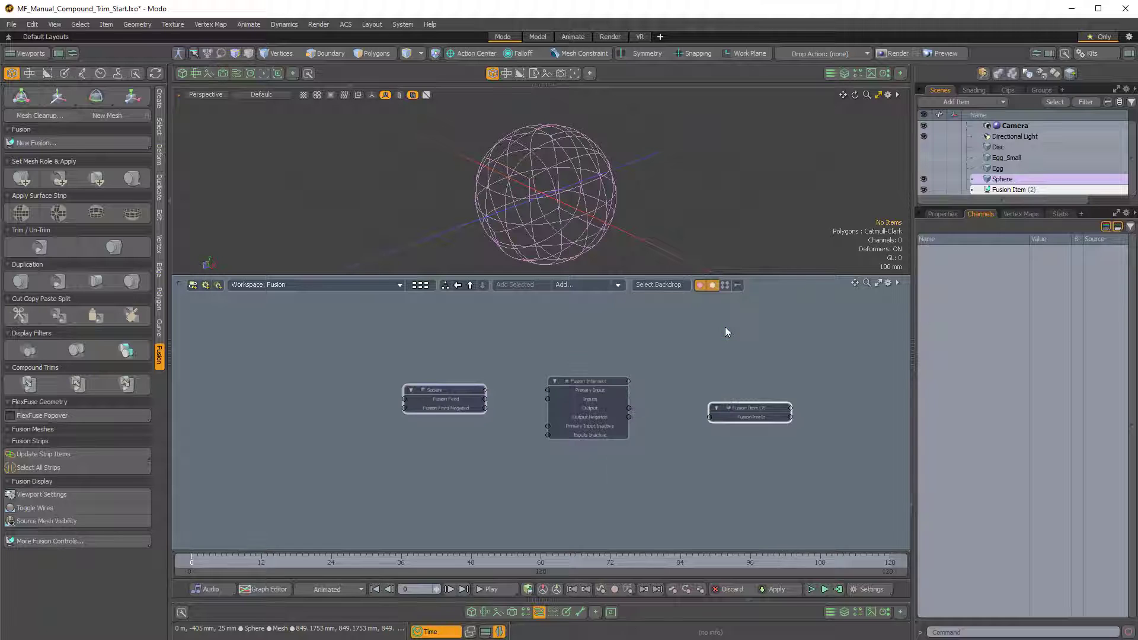
left_click_drag(665, 470, 790, 382)
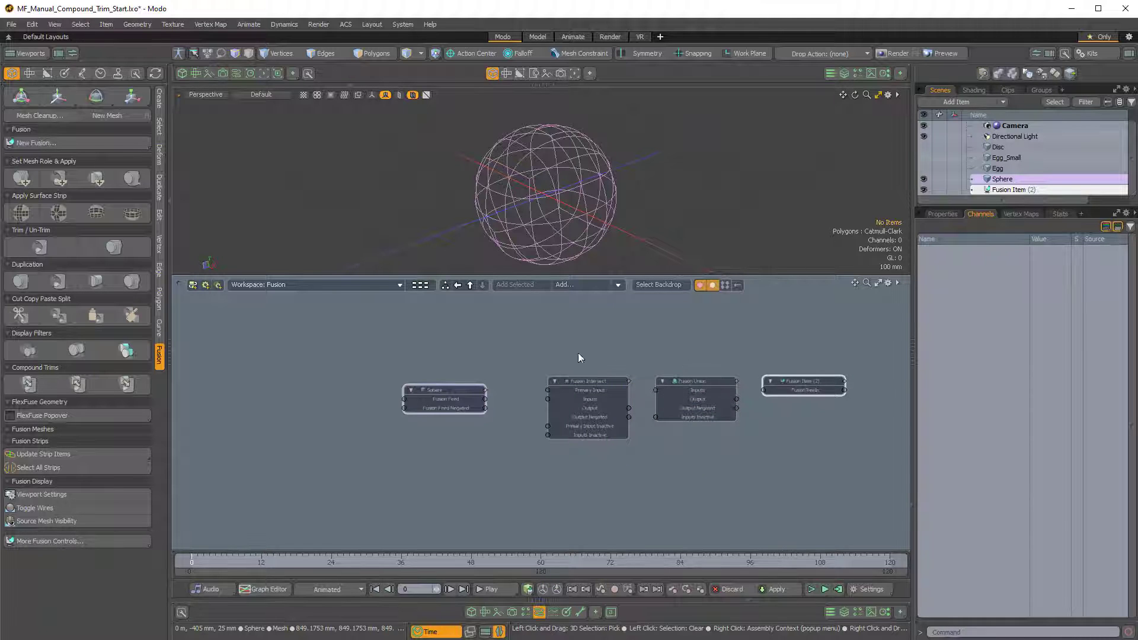
Connect the Sphere's Fusion Feed to the Intersect node's Primary Input, and the Intersect Output through the Union node to FusionTreeIn on Fusion Item (2).
left_click_drag(450, 389, 415, 318)
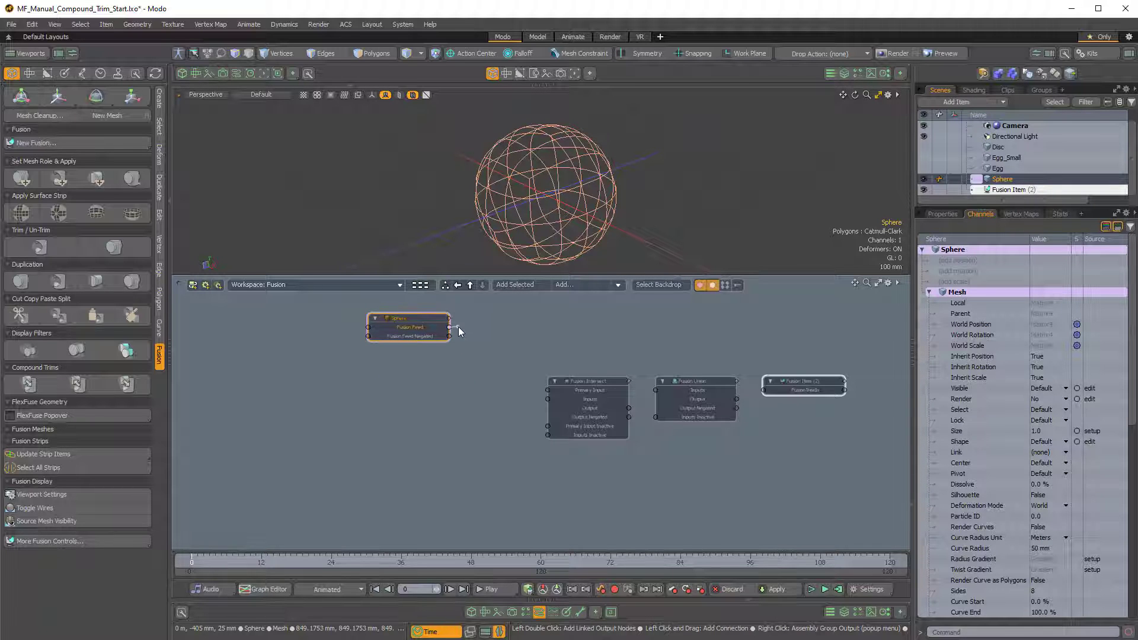
left_click_drag(496, 338, 564, 400)
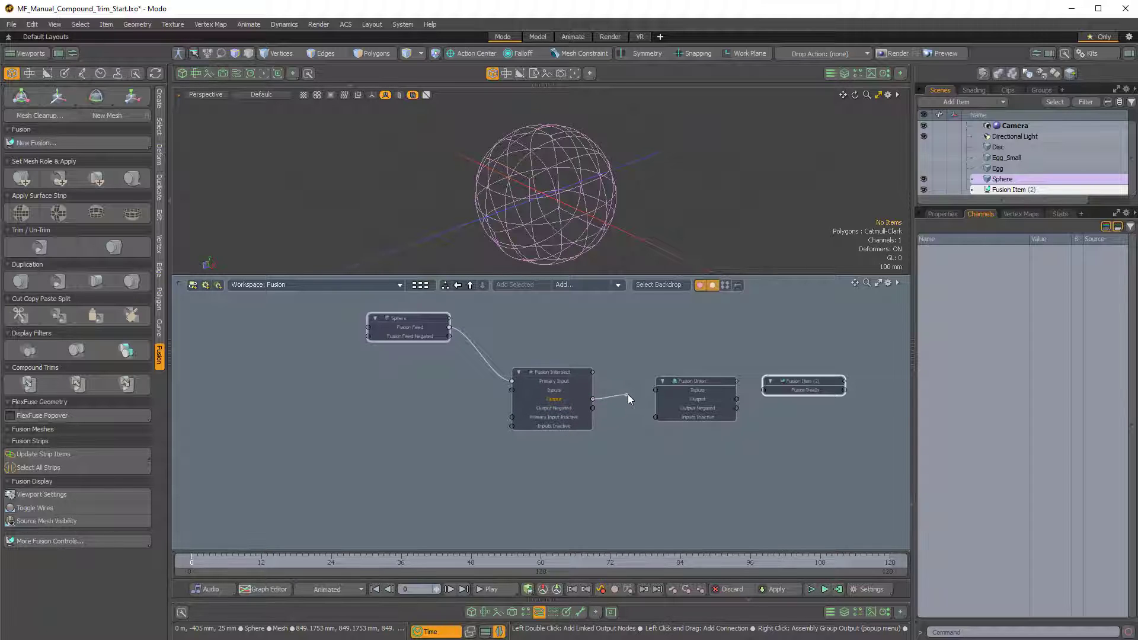
left_click_drag(634, 393, 756, 368)
left_click_drag(674, 375, 691, 377)
Move the entire node tree to a new place in the schematic and select the Sphere in the 3D view.
left_click_drag(599, 198, 642, 222, "alt")
left_click_drag(396, 298, 750, 453)
left_click_drag(681, 386, 636, 445)
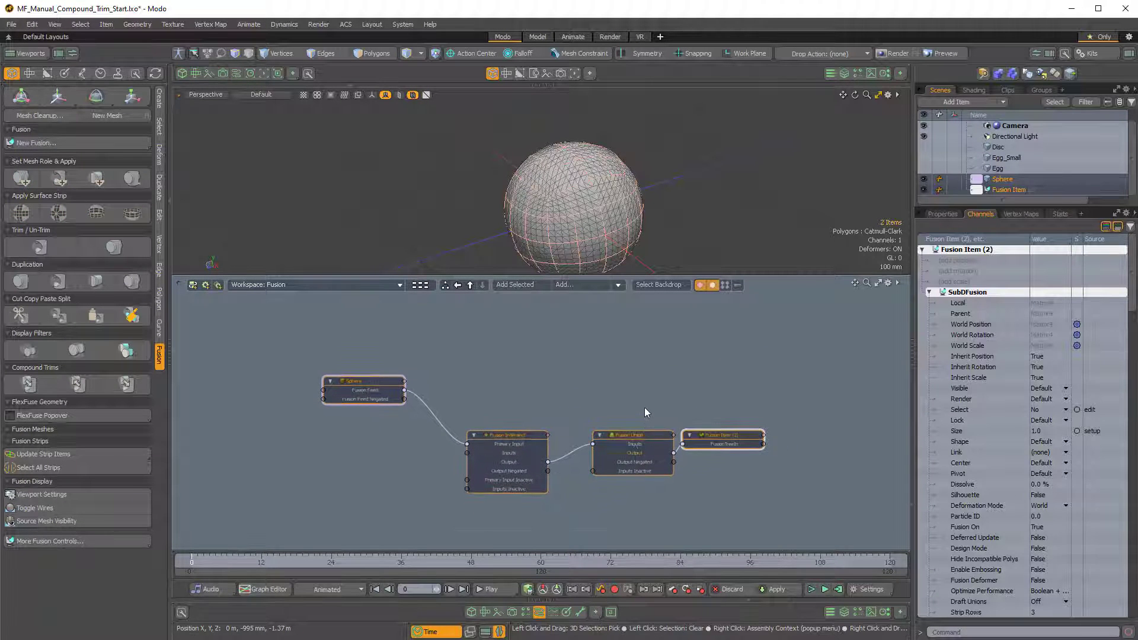
left_click(645, 407)
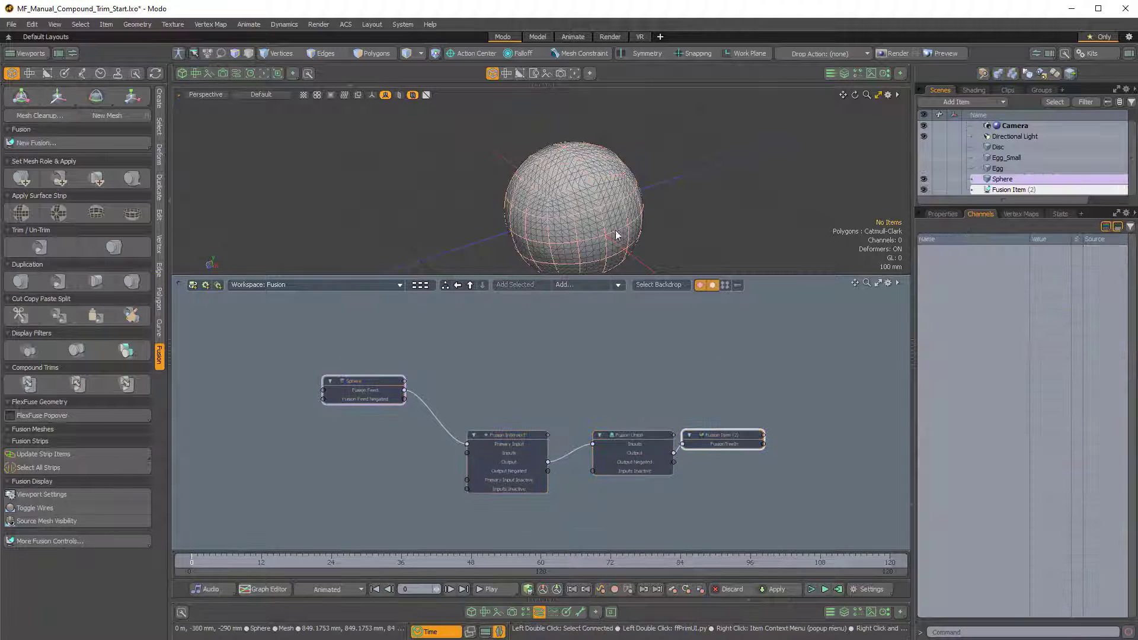
left_click(613, 196)
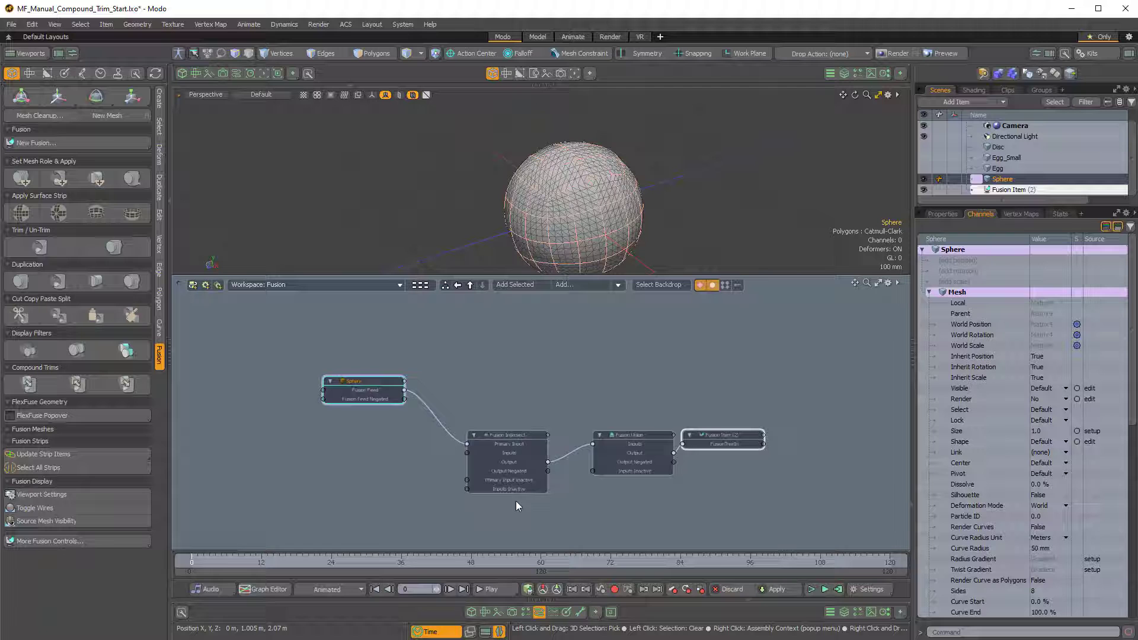
Space Fusion Item (2) further from the Fusion Union node in the schematic.
scroll(639, 351, "down", 2)
left_click_drag(386, 334, 753, 486)
left_click_drag(723, 423, 747, 438)
scroll(712, 400, "down", 2)
left_click_drag(701, 398, 688, 403, "alt")
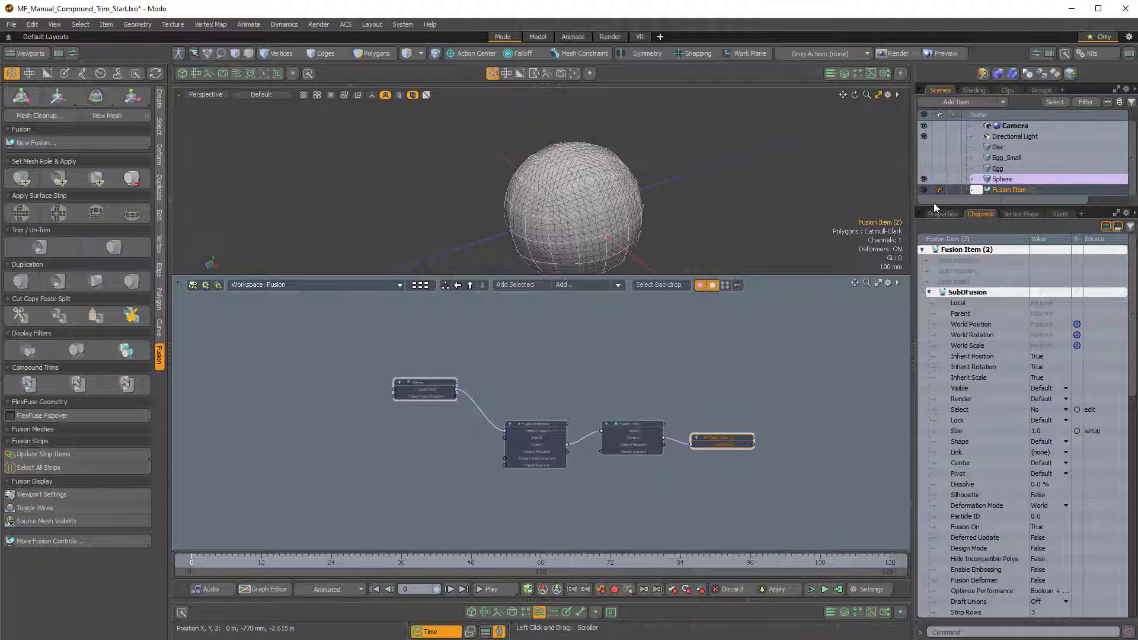
Enlarge the item list and add the Egg_Small and Egg meshes to the schematic as nodes.
left_click_drag(934, 205, 946, 296)
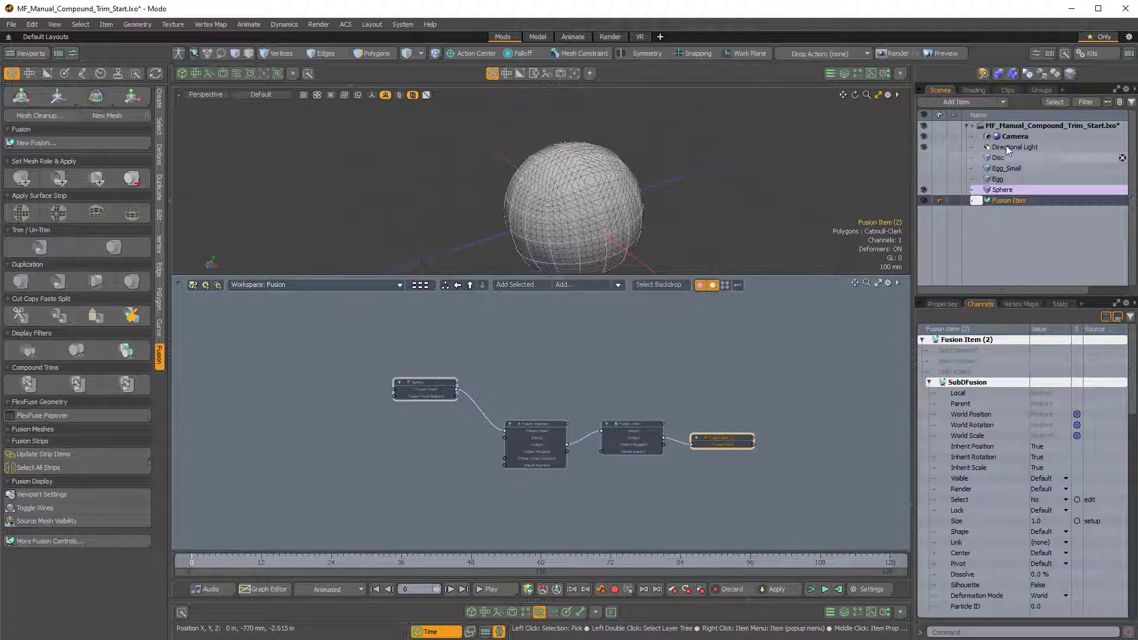
left_click(1003, 170)
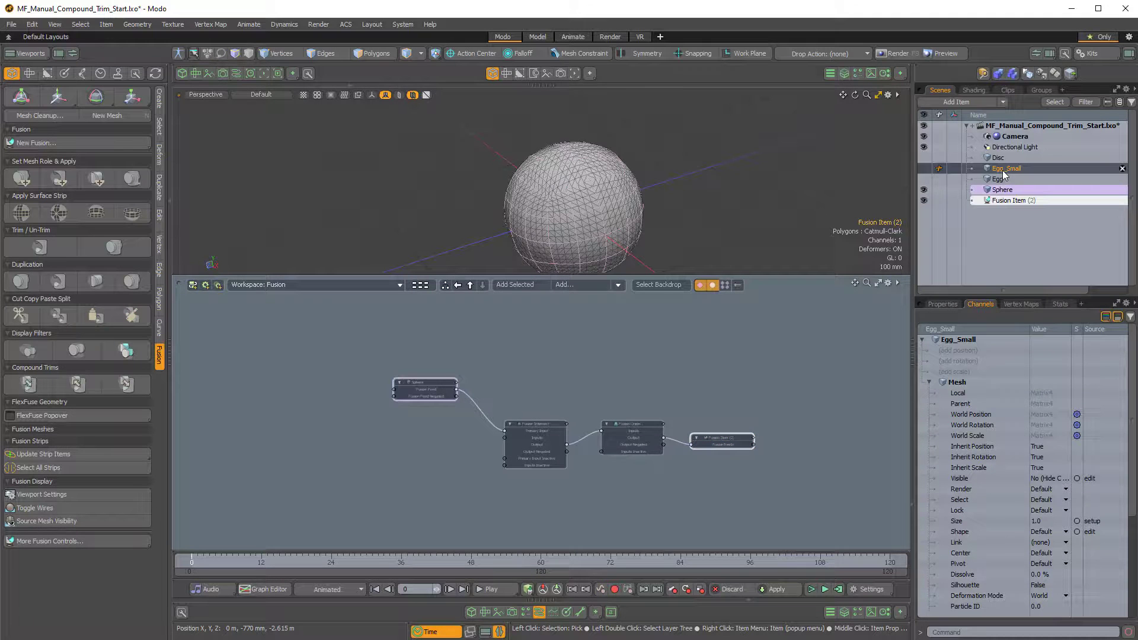
left_click_drag(1000, 171, 422, 342)
left_click_drag(1002, 179, 614, 307)
left_click_drag(467, 452, 424, 477)
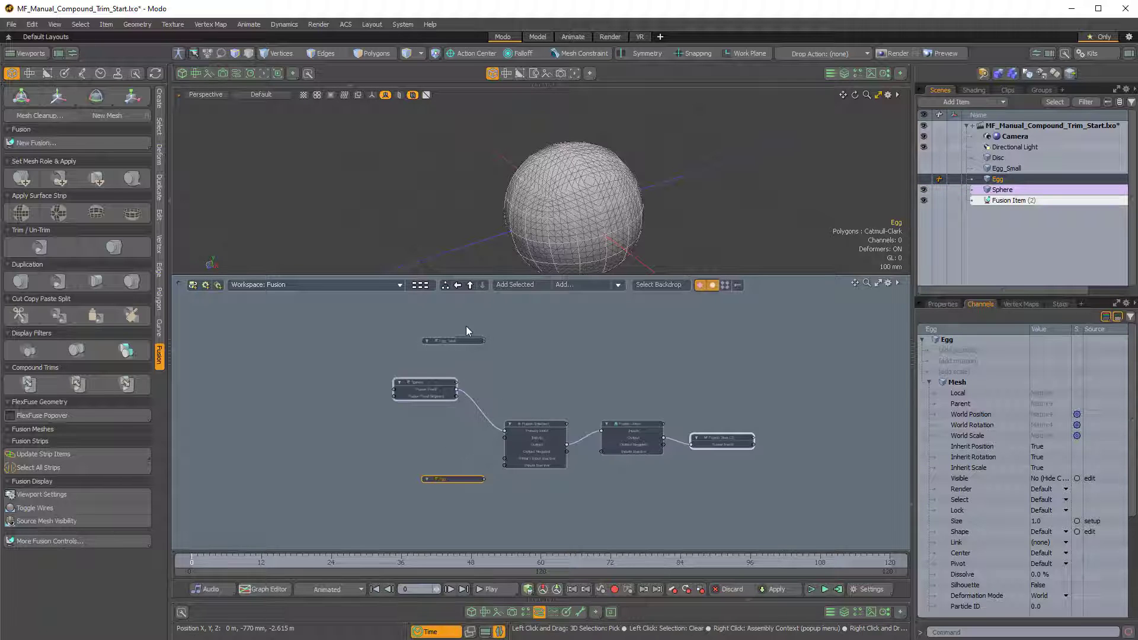
Stack the Egg_Small and Egg nodes below the Sphere node, ahead of the Fusion Intersect node.
left_click(462, 352)
left_click_drag(466, 344, 526, 445)
left_click_drag(513, 487, 485, 459)
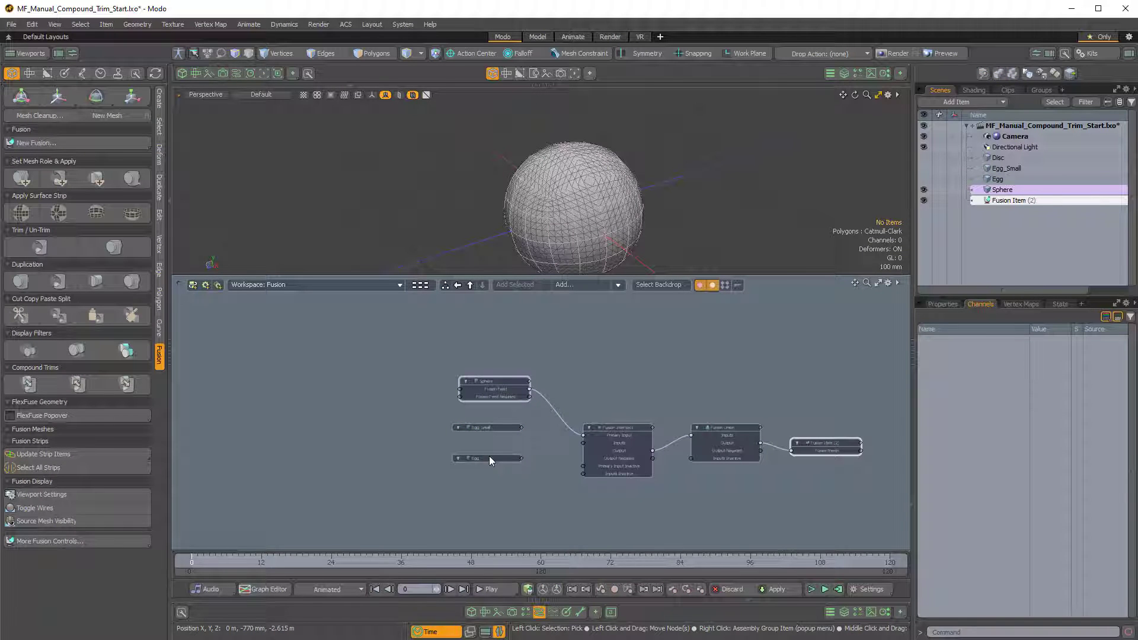
left_click(506, 379)
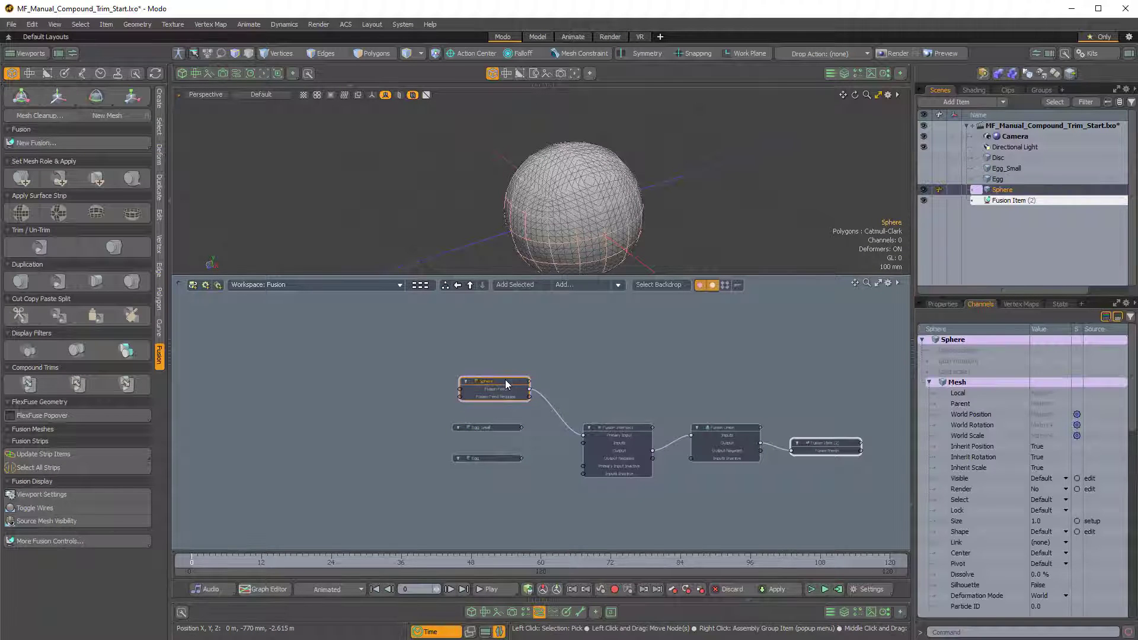
left_click_drag(503, 378, 503, 342)
Give the Egg_Small and Egg nodes Fusion feed channels with Prep & Add Selected Meshes.
scroll(495, 409, "up", 3)
left_click_drag(506, 413, 467, 456, "alt")
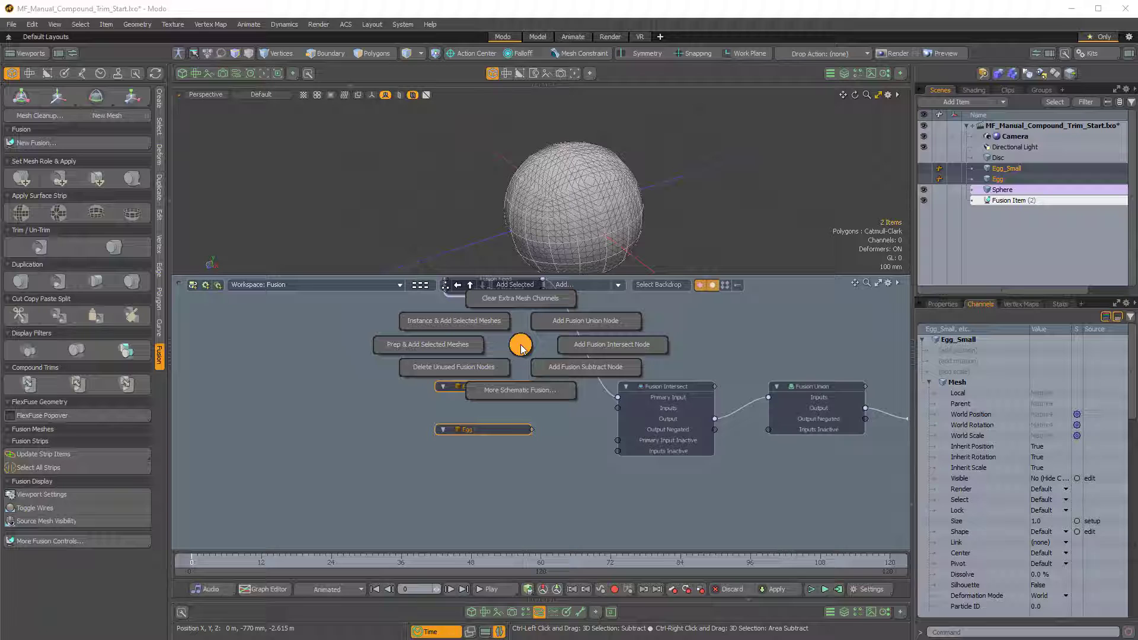
left_click(445, 346)
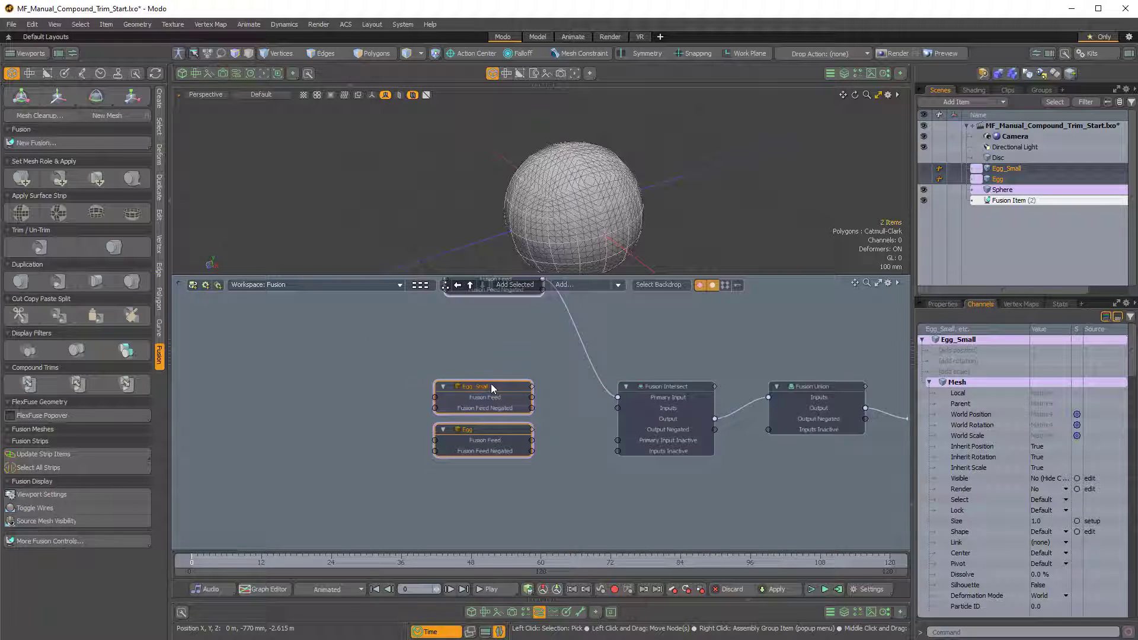
left_click(487, 382)
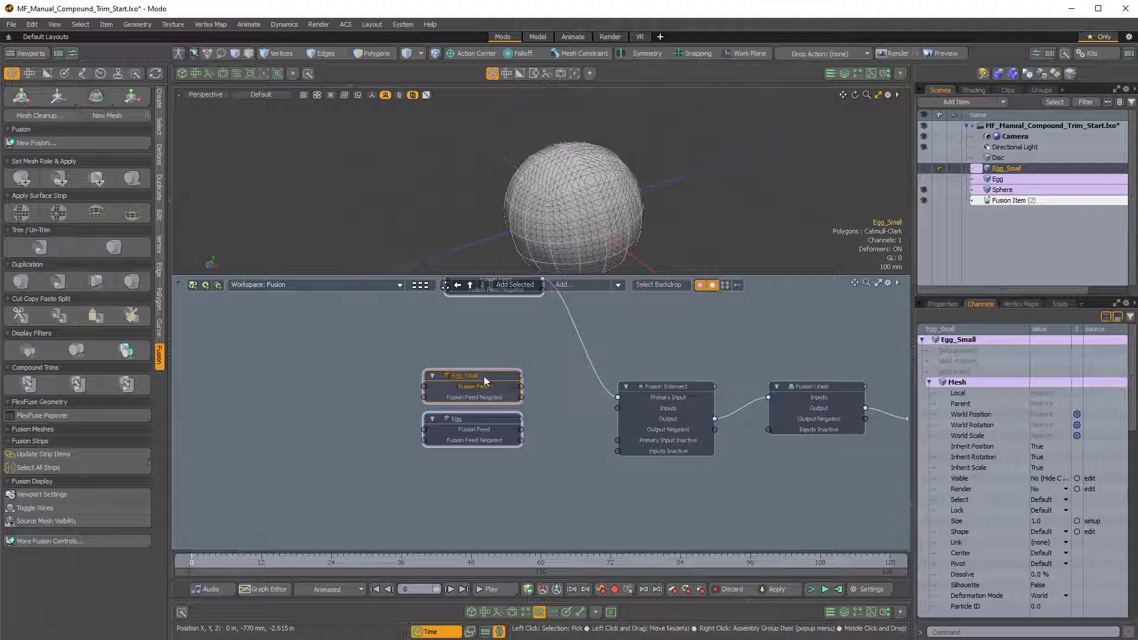
Make the Egg_Small and Egg meshes visible in the 3D view.
left_click_drag(633, 255, 810, 145, "alt")
left_click(924, 168)
left_click(924, 179)
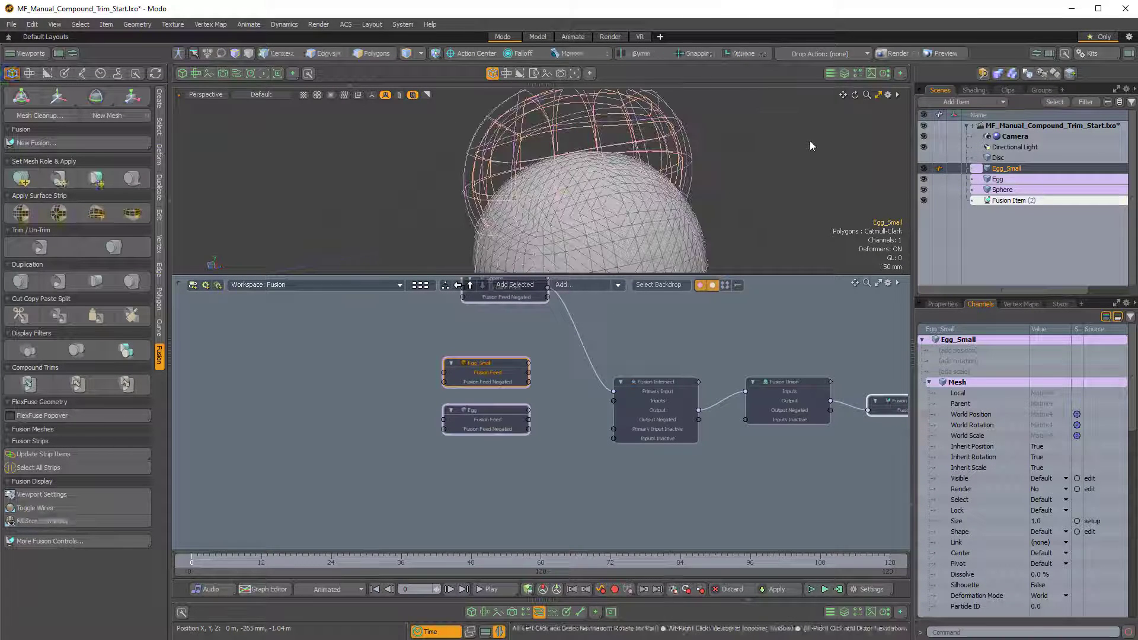
left_click(810, 144)
left_click_drag(584, 199, 619, 205, "alt")
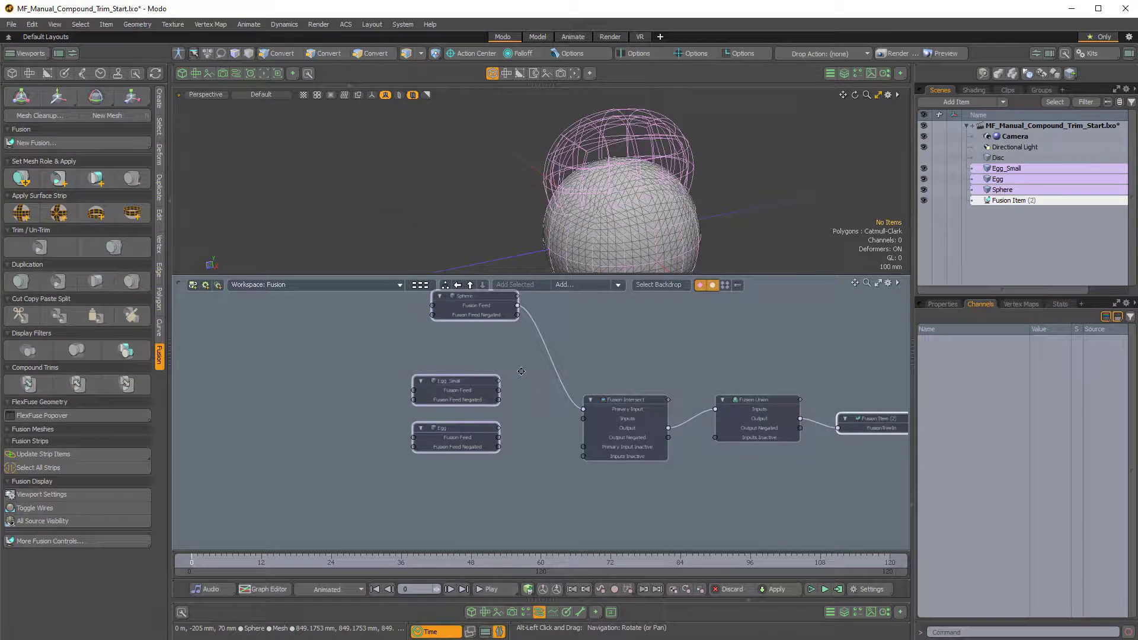
Connect Egg_Small's Fusion Feed Negated to the Inputs of the Fusion Intersect node and inspect the cut in the Sphere.
left_click(456, 384)
mouse_move(455, 384)
left_mouse_down()
mouse_move(456, 373)
mouse_move(461, 384)
left_mouse_up()
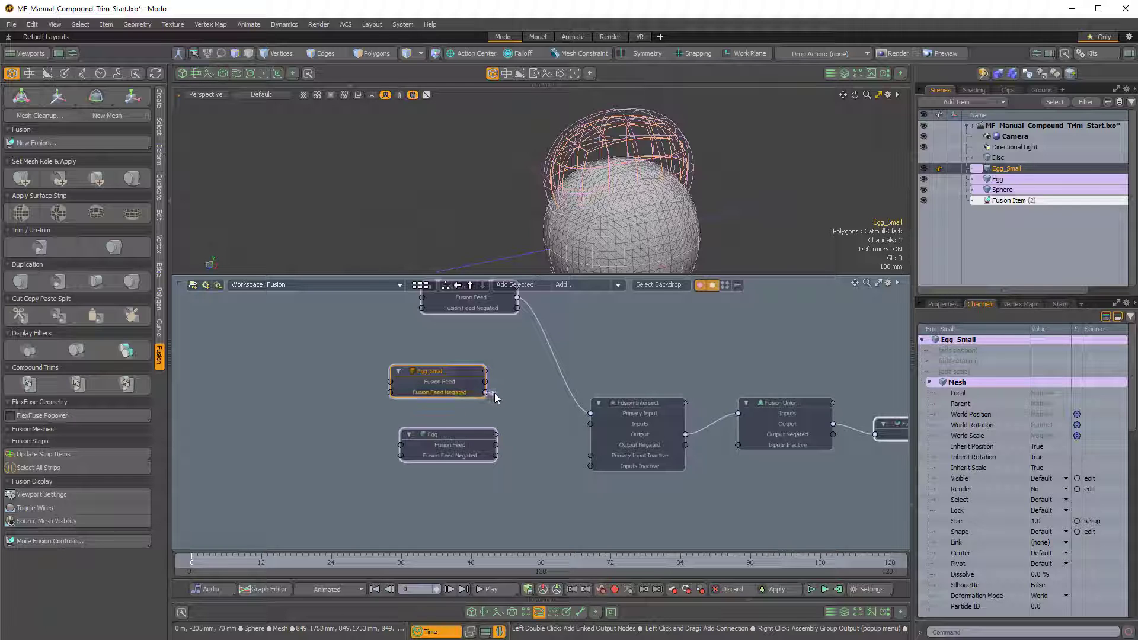
left_click_drag(495, 394, 523, 410)
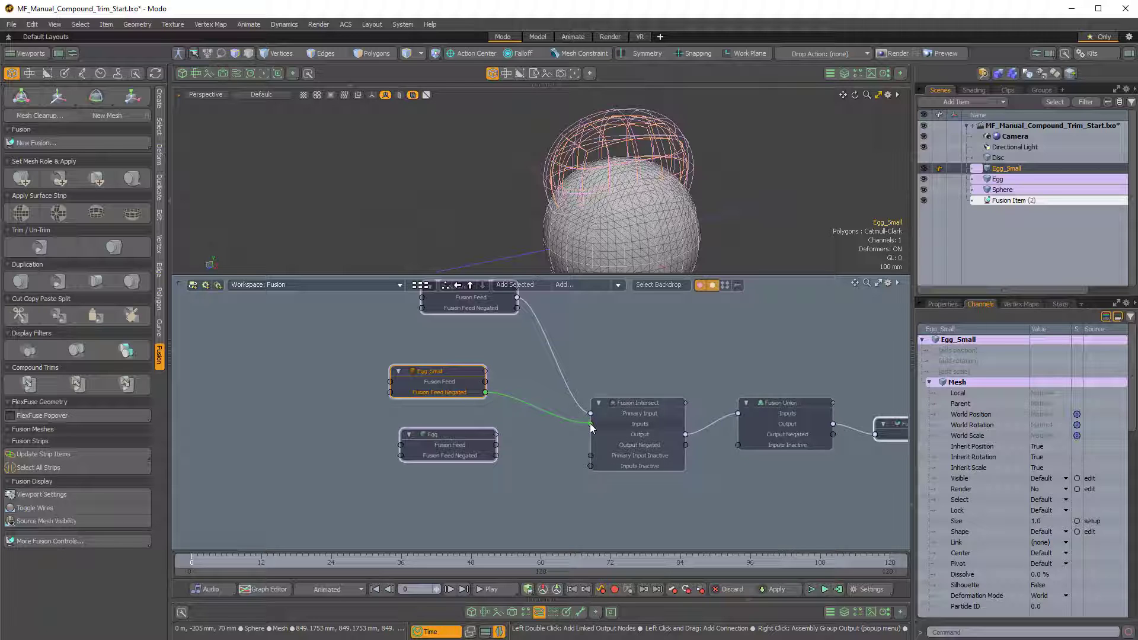
left_click_drag(595, 428, 591, 424)
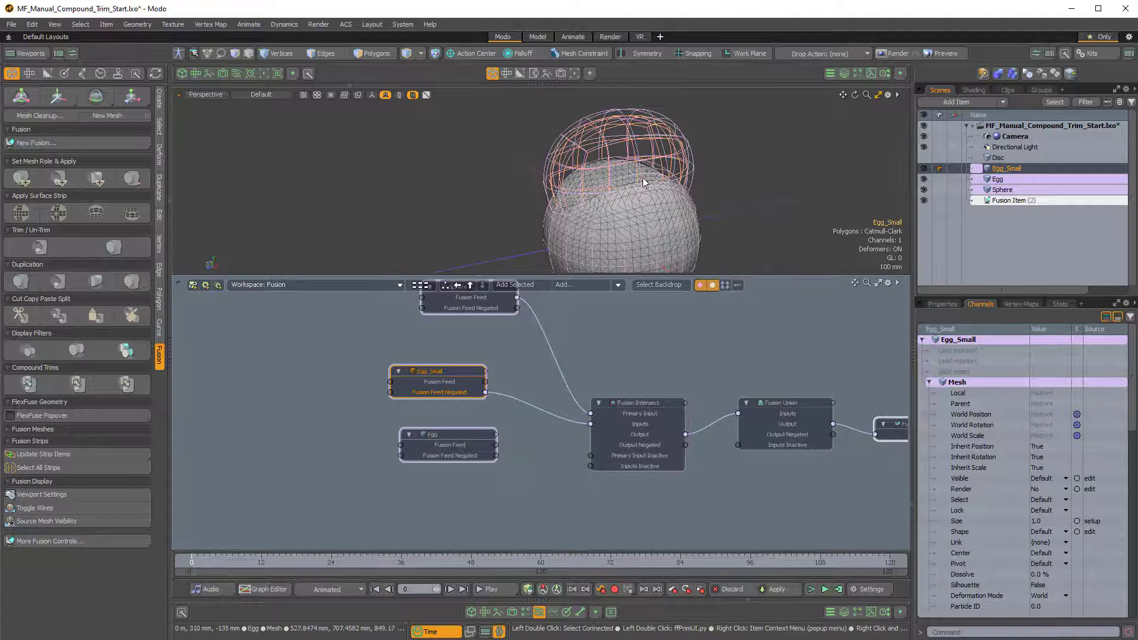
left_click_drag(643, 183, 661, 219, "alt")
left_click(451, 371)
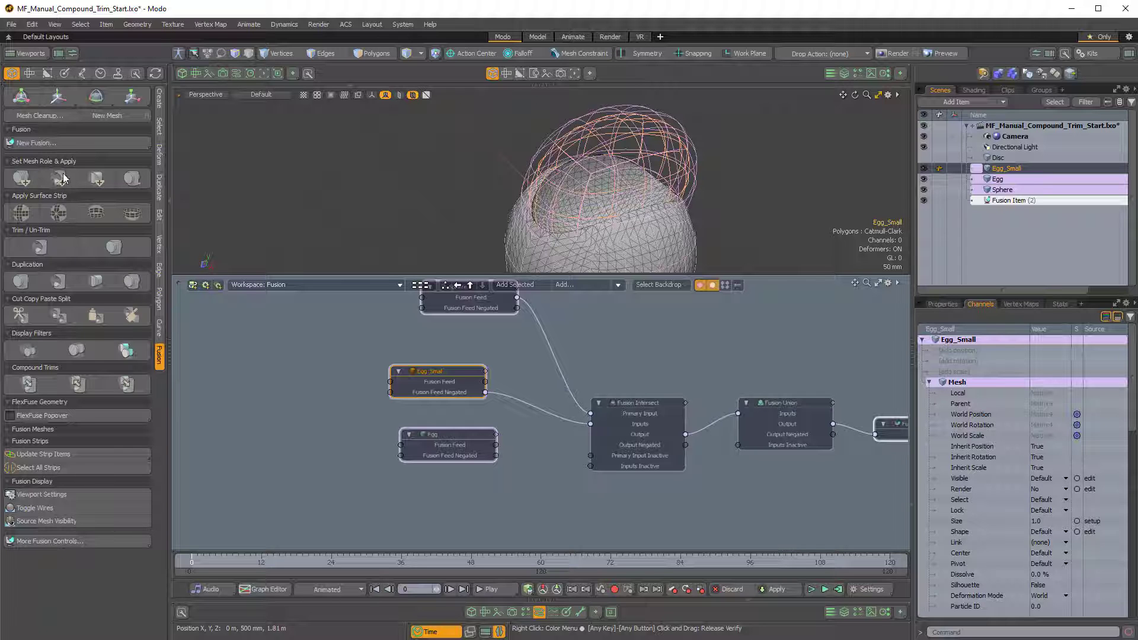
left_click_drag(536, 169, 566, 163, "alt")
scroll(566, 163, "down", 2)
Align the Egg node under Egg_Small and connect its Fusion Feed to the Inputs of the Fusion Intersect node.
left_click(455, 435)
left_click_drag(454, 434, 445, 435)
left_click_drag(604, 195, 648, 181, "alt")
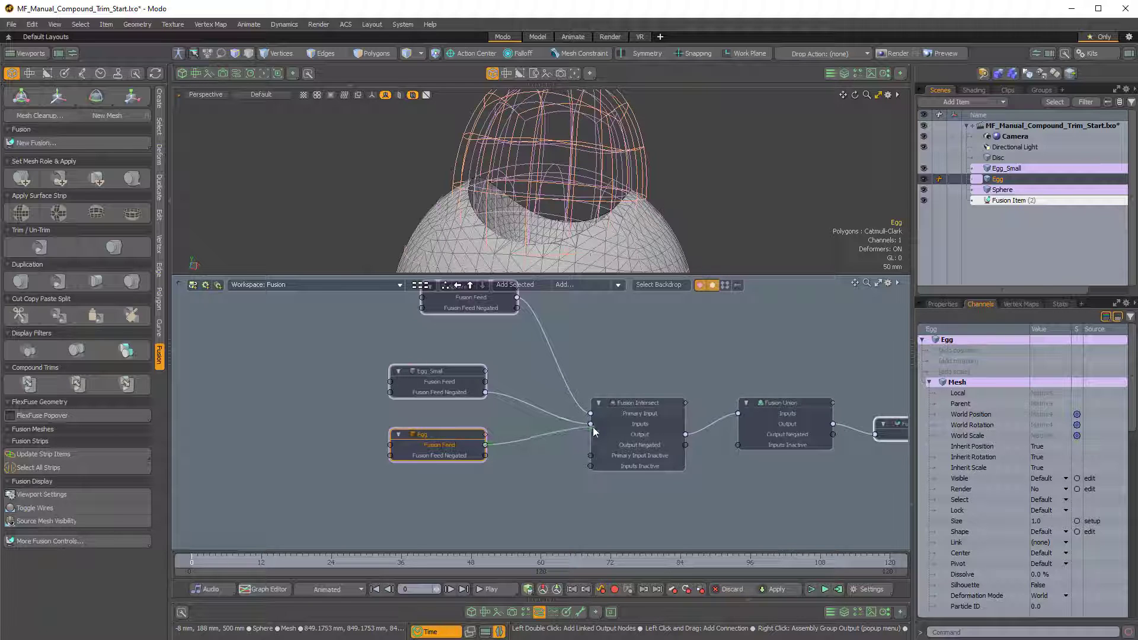
left_click_drag(595, 425, 594, 425)
scroll(610, 148, "down", 3)
left_click_drag(548, 142, 584, 201, "alt")
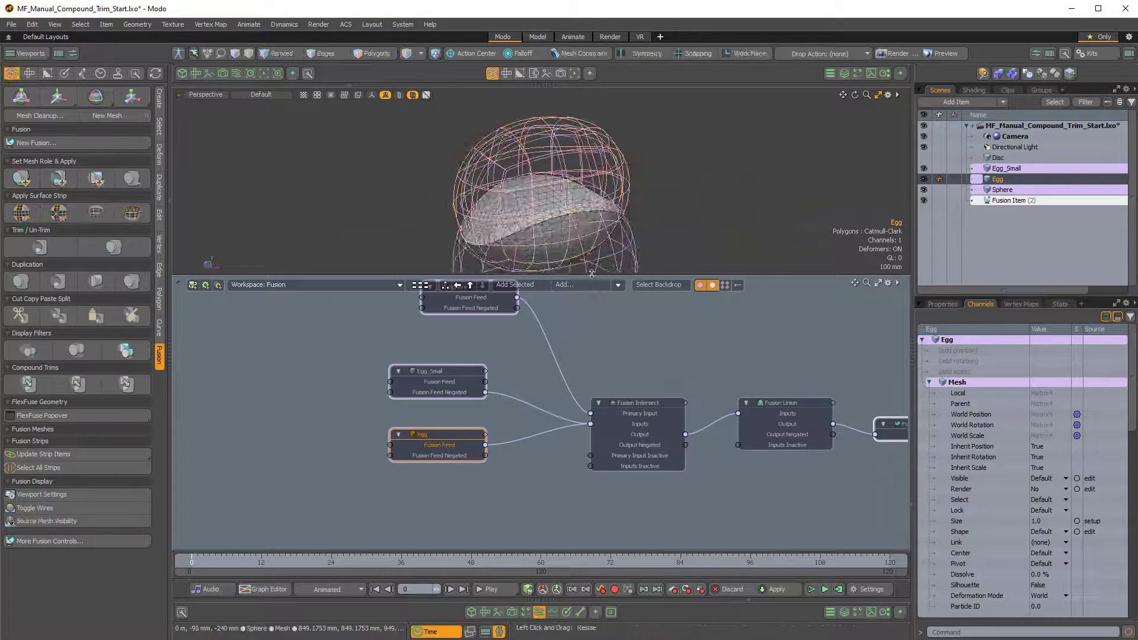
Enlarge the 3D viewport and examine the shape produced by the Sphere, Egg_Small and Egg together with the complete node tree.
left_click_drag(591, 274, 621, 275)
left_click(438, 459)
left_click(440, 474)
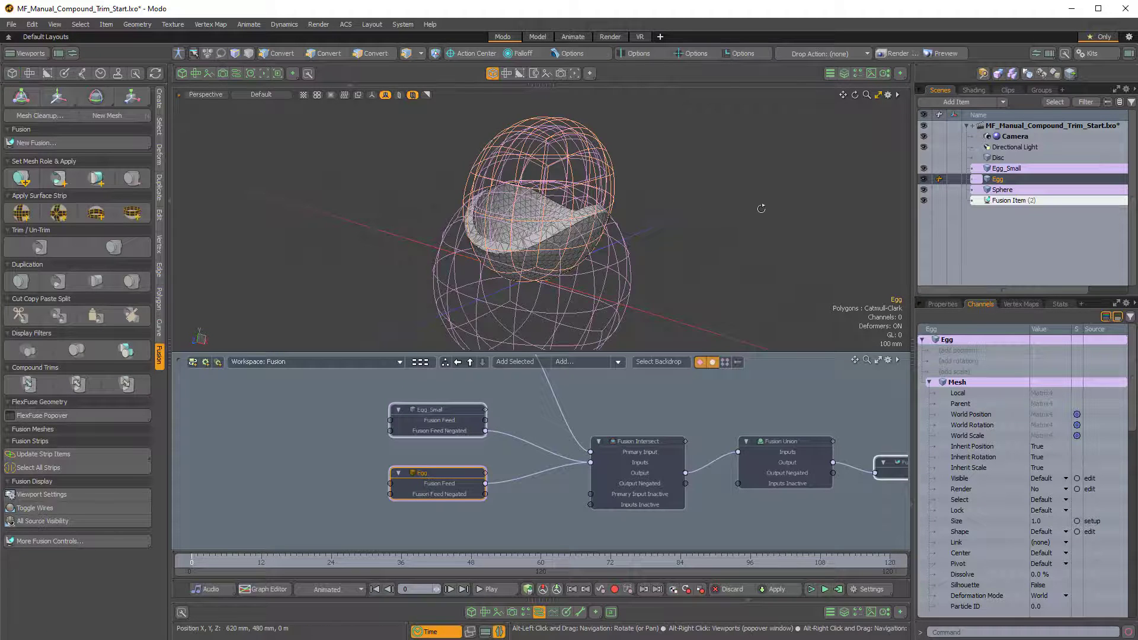
left_click_drag(759, 208, 574, 466, "alt")
scroll(664, 428, "down", 3)
left_click(193, 258)
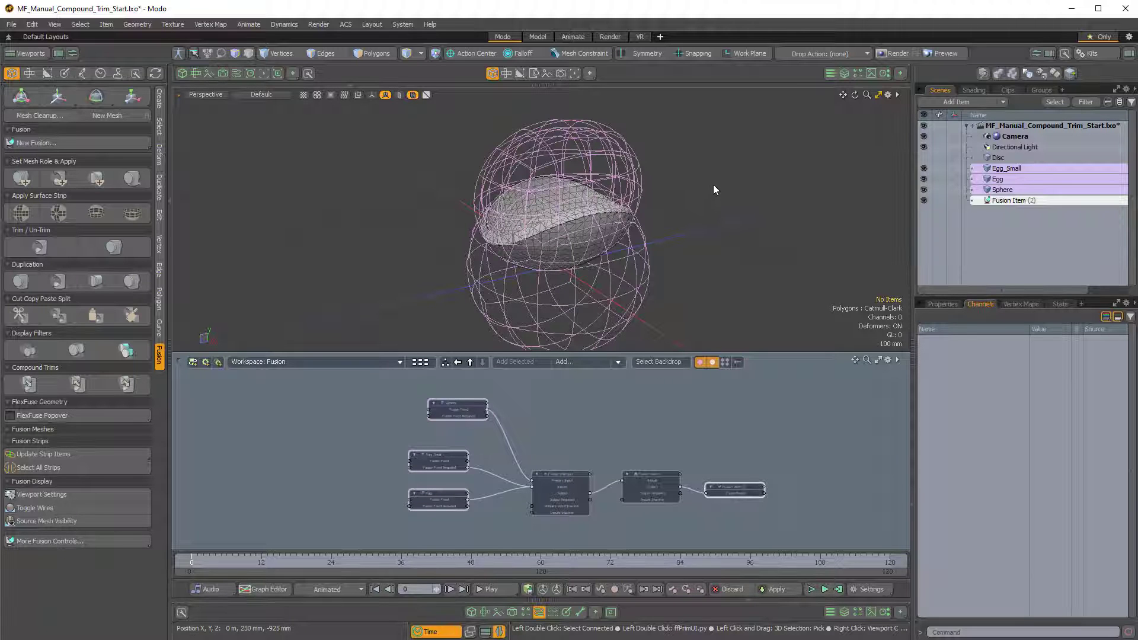
left_click_drag(646, 407, 641, 409, "alt")
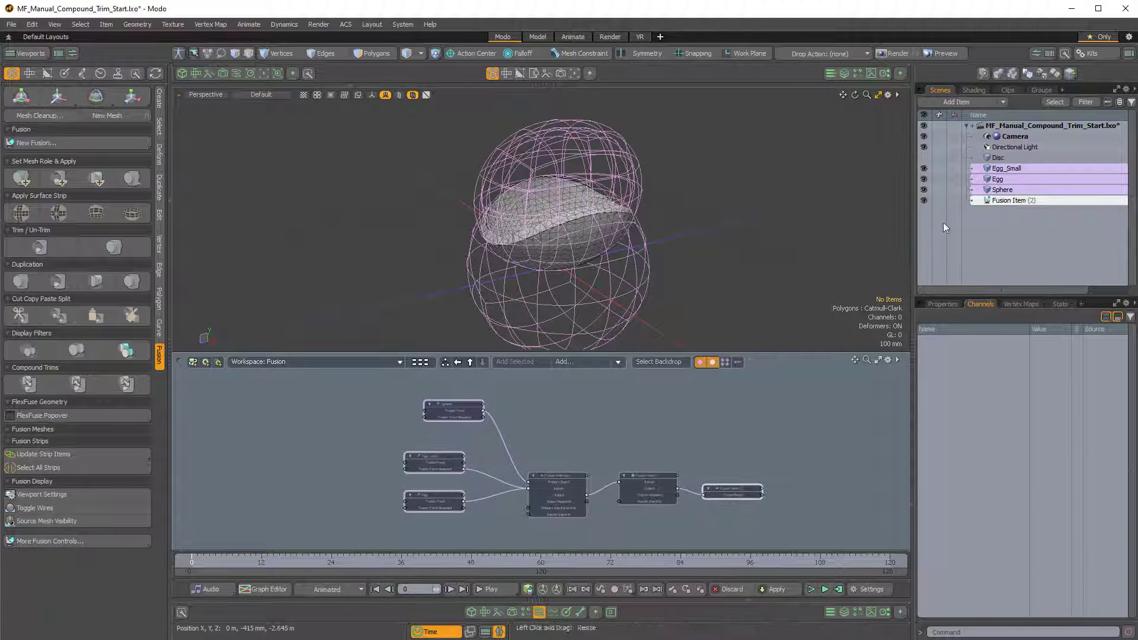
Make the Disc visible, select it, and prep and add it to the Fusion schematic.
left_click(924, 157)
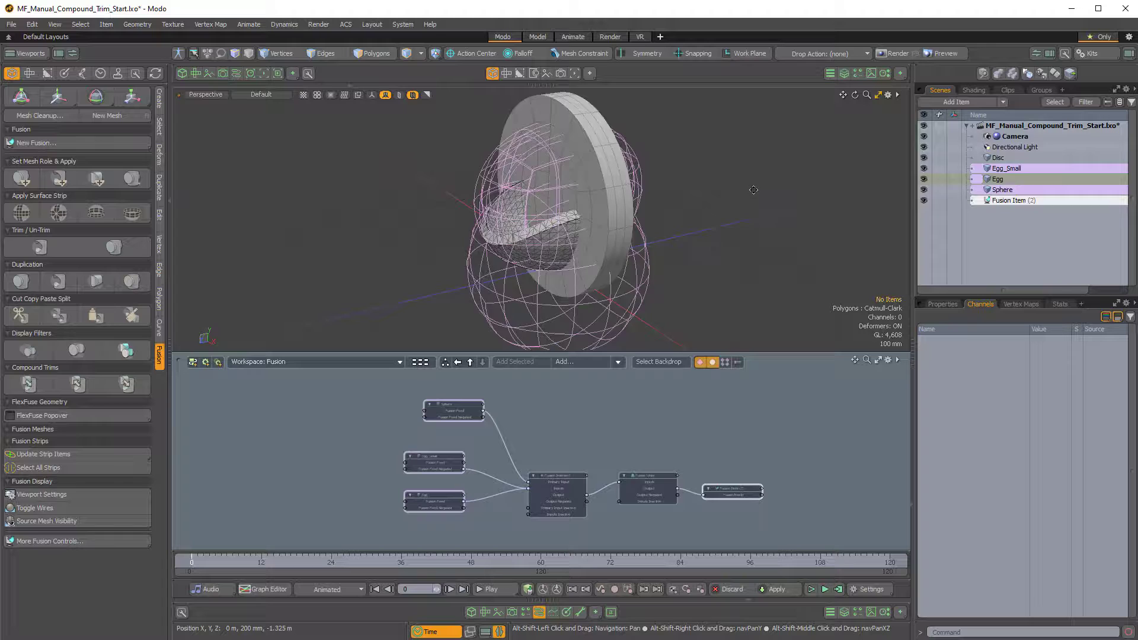
left_click(592, 161)
left_click_drag(640, 397, 614, 409)
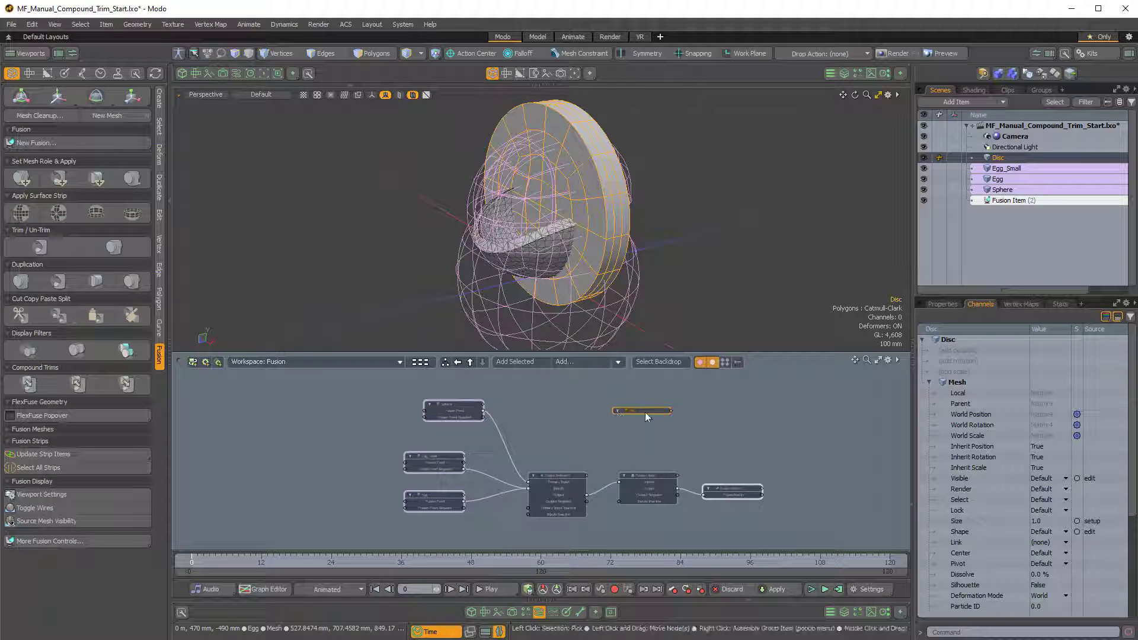
scroll(692, 409, "up", 3)
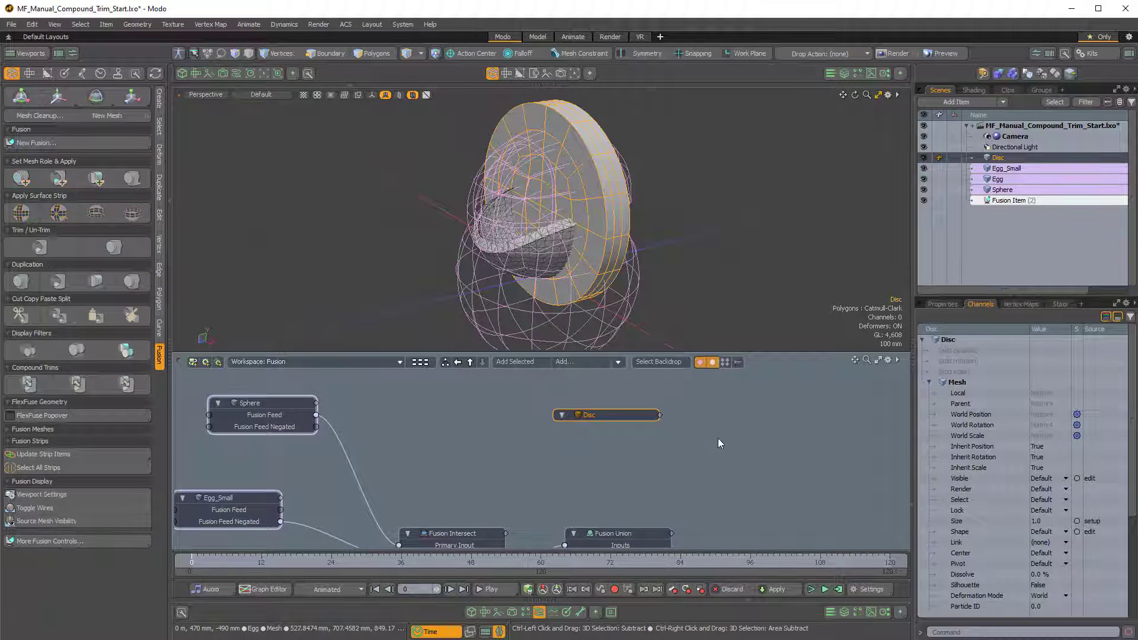
right_click(720, 437)
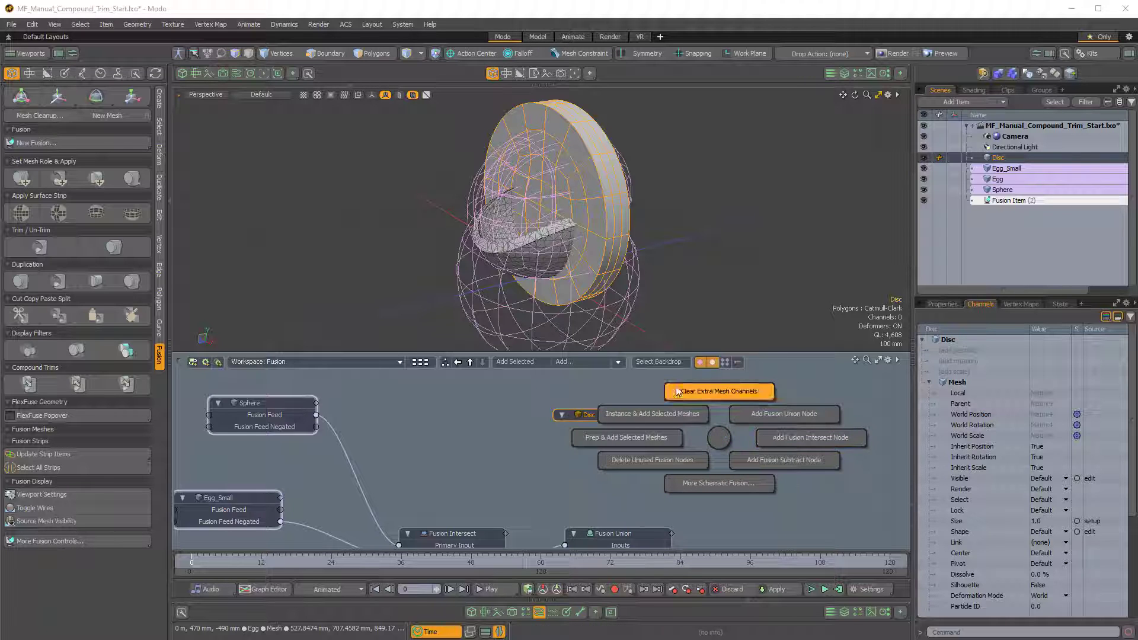
left_click(657, 439)
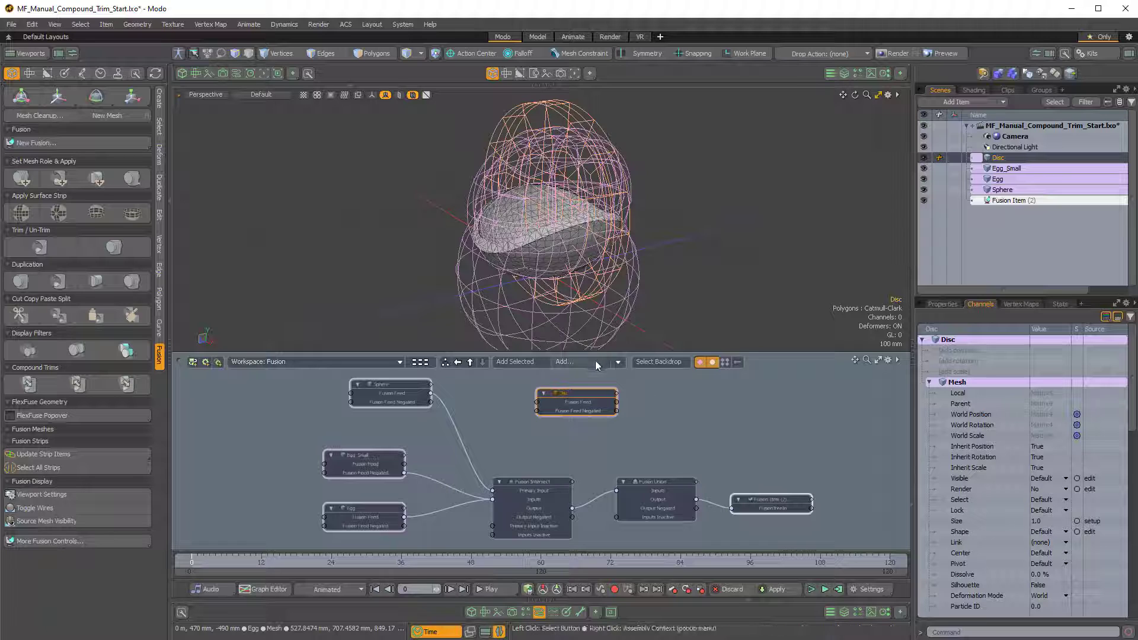
Add a second Fusion Intersect node and place it beside the Disc node.
right_click(773, 404)
left_click(833, 407)
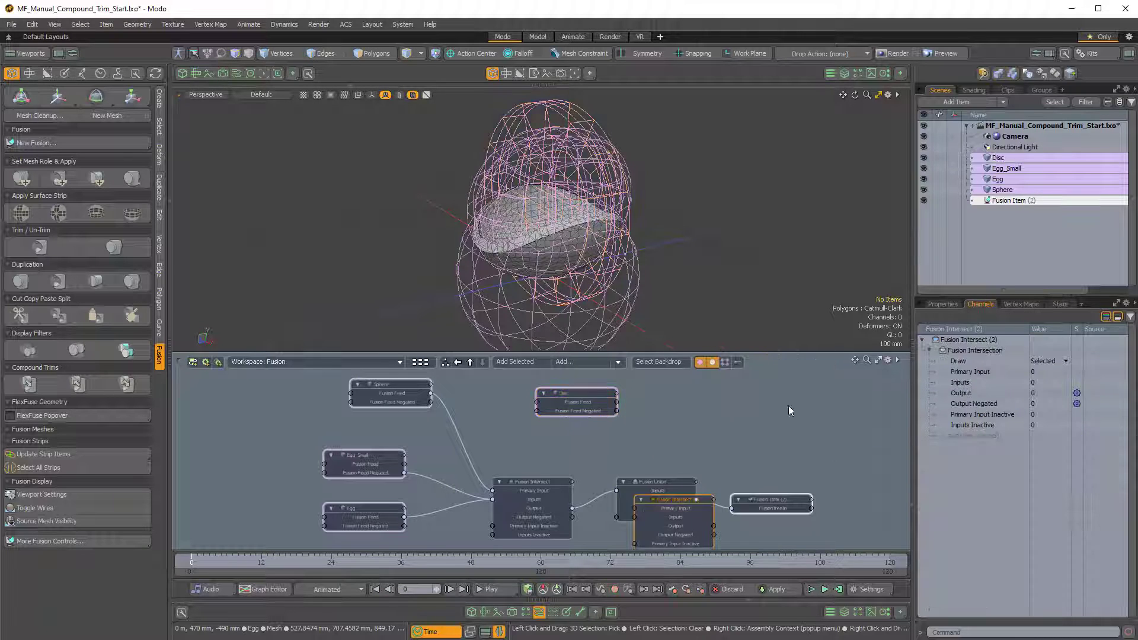
left_click_drag(666, 499, 666, 401)
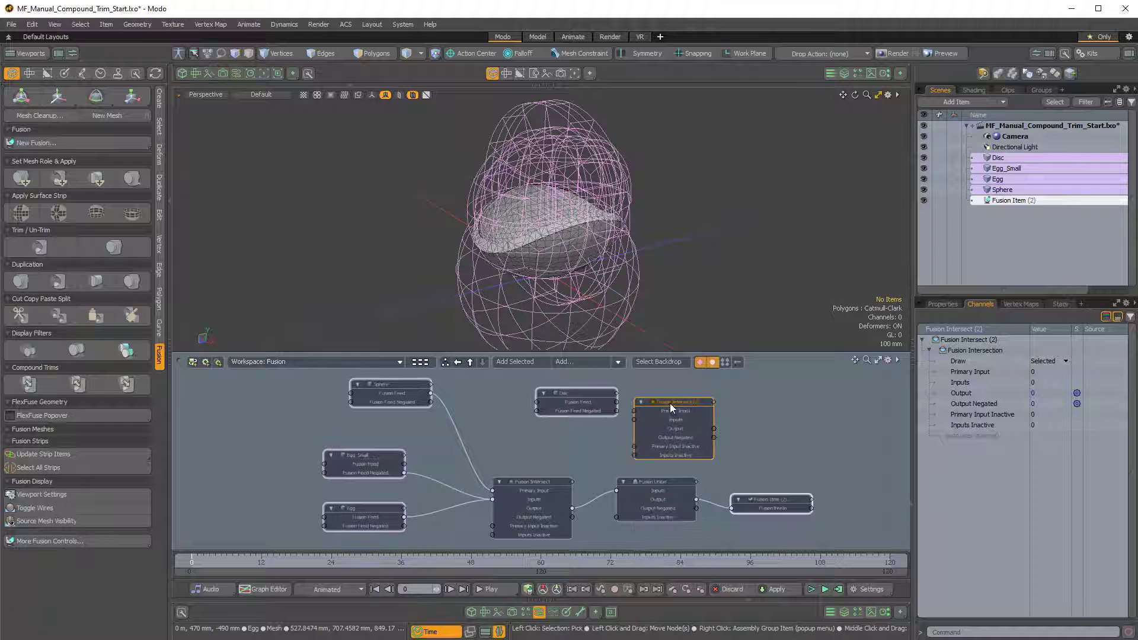
Add a second Fusion Union node, place it beyond the new Fusion Intersect, and move the Fusion Item farther along the node tree.
right_click(754, 411)
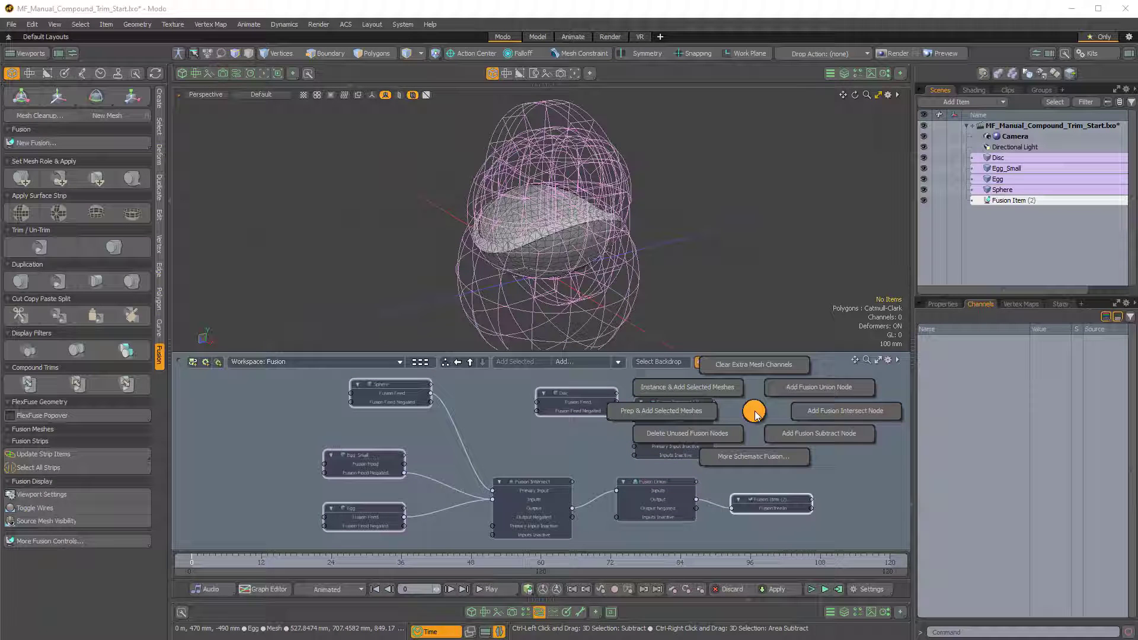
left_click(813, 387)
scroll(646, 427, "down", 2)
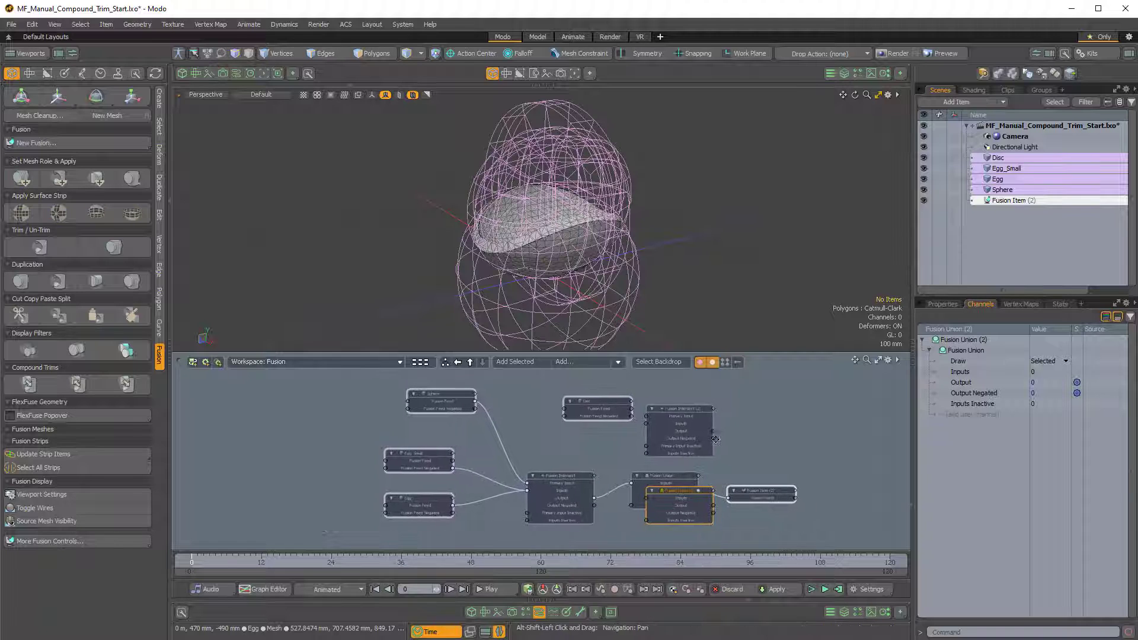
mouse_move(616, 388)
left_mouse_down()
mouse_move(658, 410)
mouse_move(632, 386)
left_mouse_up()
left_click_drag(678, 485, 720, 447, "alt")
left_click_drag(757, 490, 837, 496, "alt")
left_click_drag(566, 386, 717, 478)
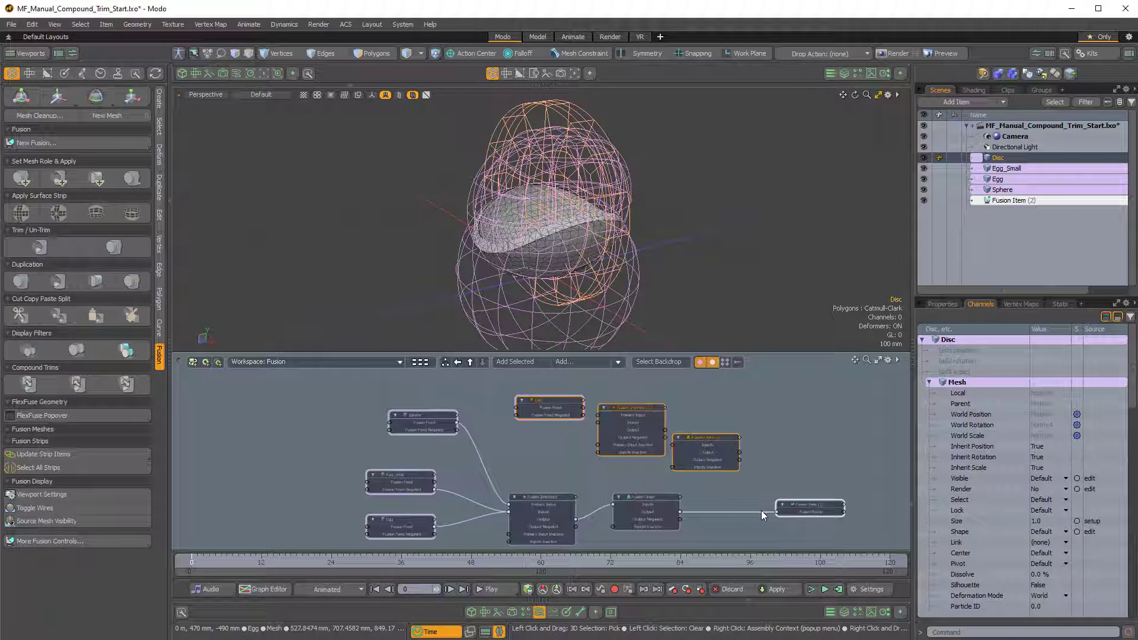
Space the second Fusion Union farther from the second Fusion Intersect and shift the Fusion Item outward to make room.
scroll(676, 501, "up", 2)
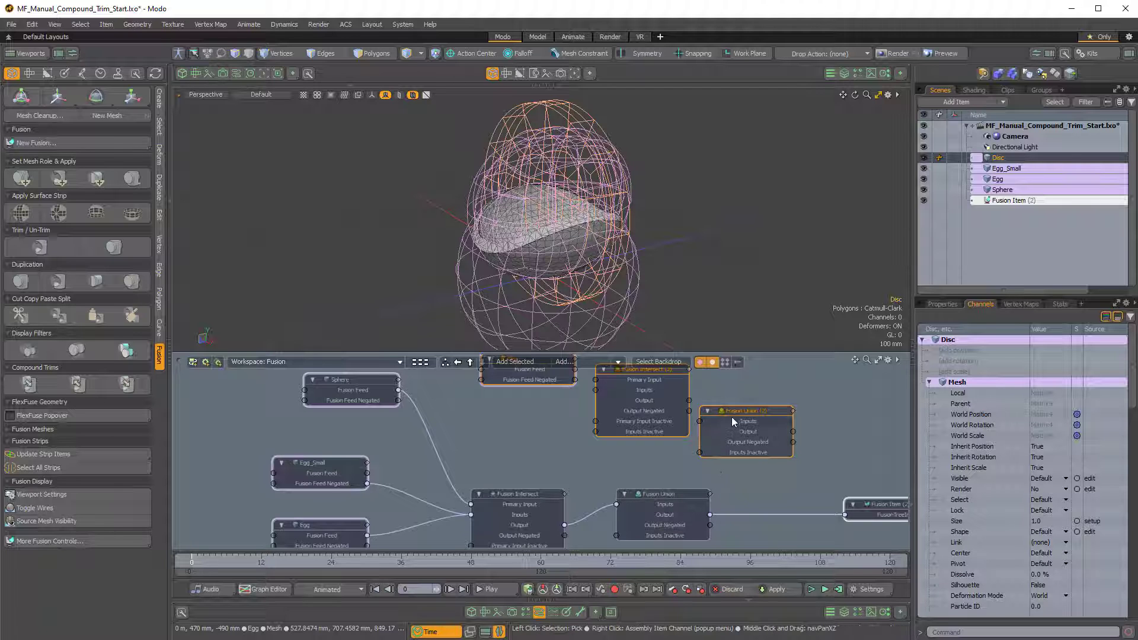
left_click(734, 395)
mouse_move(750, 416)
left_mouse_down()
mouse_move(761, 437)
mouse_move(770, 418)
left_mouse_up()
scroll(771, 417, "down", 2)
mouse_move(768, 368)
left_mouse_down("alt")
mouse_move(763, 412)
mouse_move(633, 454)
mouse_move(579, 495)
left_mouse_up("alt")
scroll(581, 498, "down", 1)
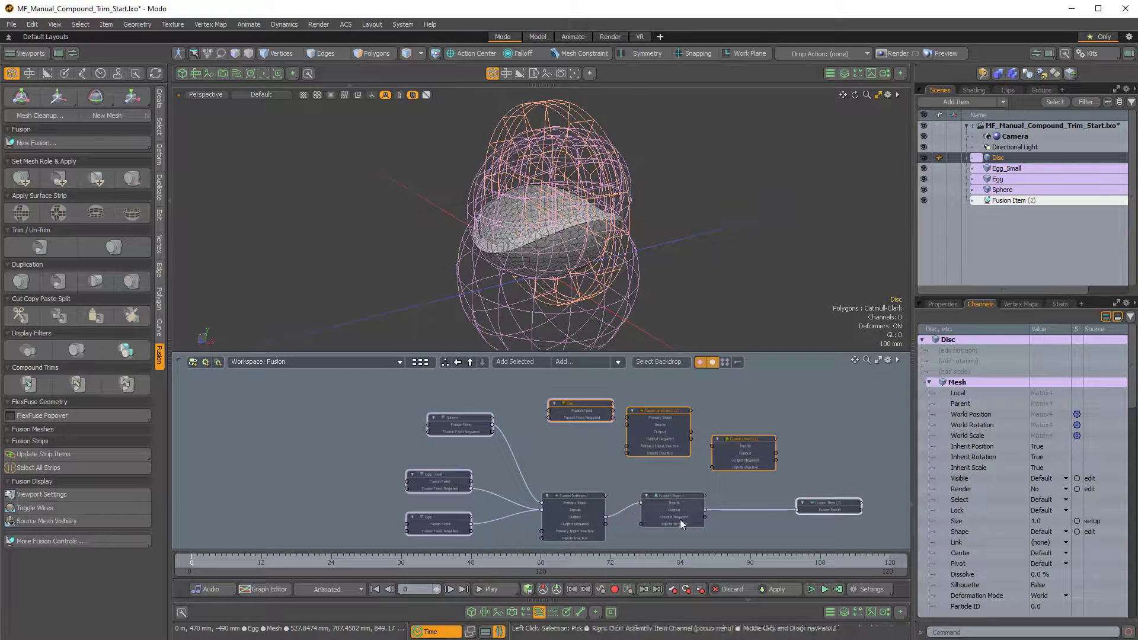
left_click(828, 505)
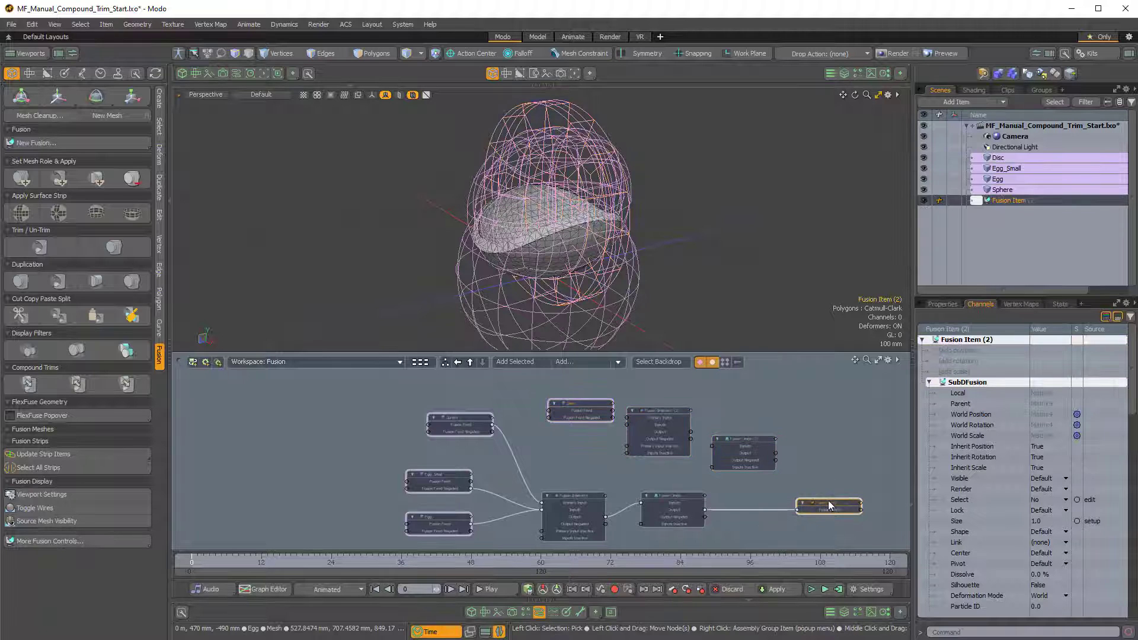
left_click_drag(829, 505, 851, 502)
Connect Disc's Fusion Feed to the second Fusion Intersect's Inputs, and that node's Output to the second Fusion Union's Inputs.
scroll(851, 502, "up", 3)
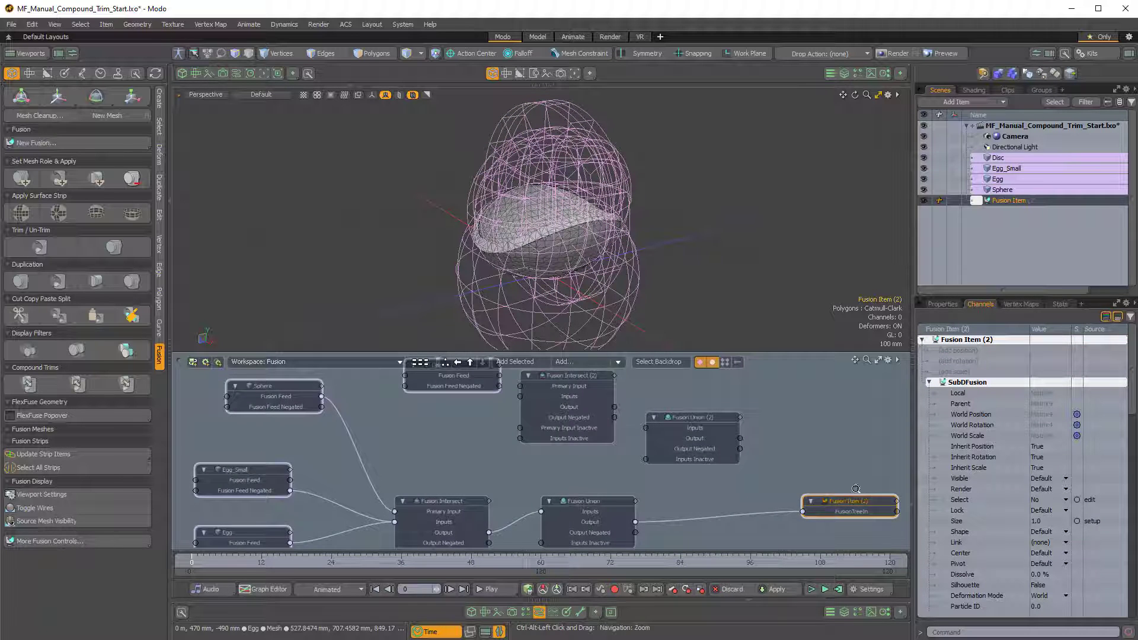
scroll(821, 492, "down", 3)
scroll(555, 426, "up", 3)
left_click_drag(555, 426, 515, 441, "alt+shift")
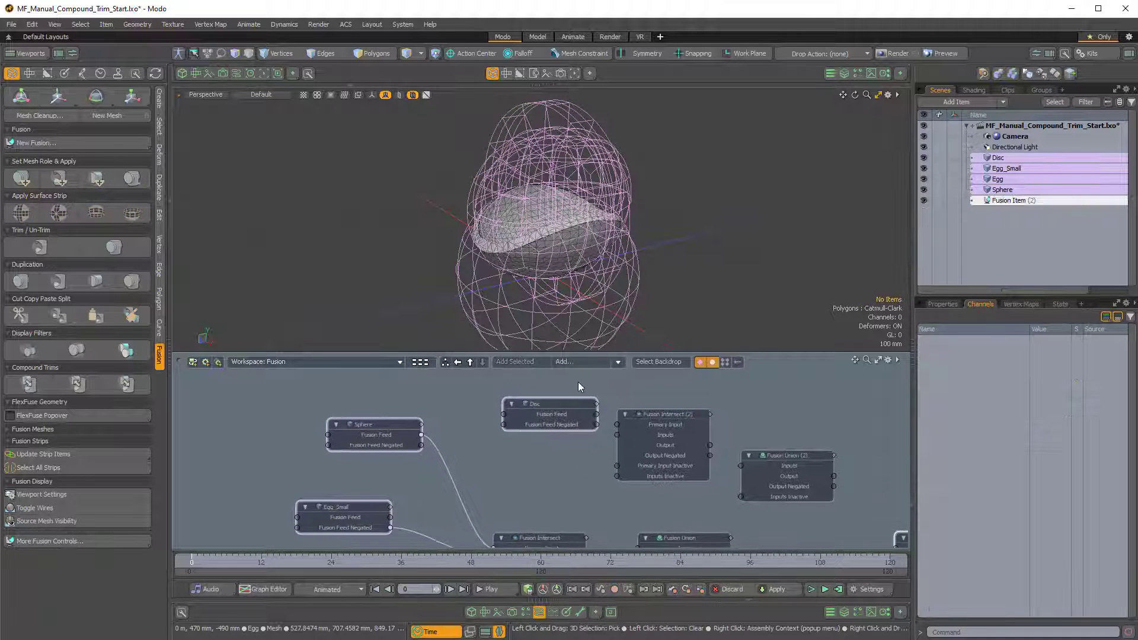
left_click(566, 408)
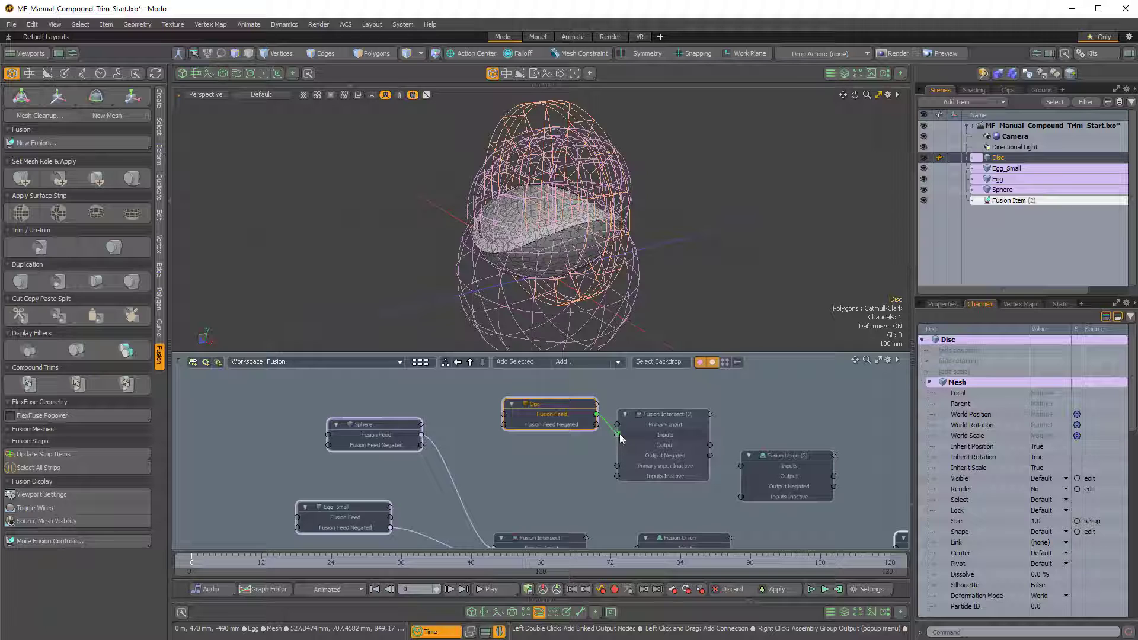
left_click_drag(619, 436, 617, 435)
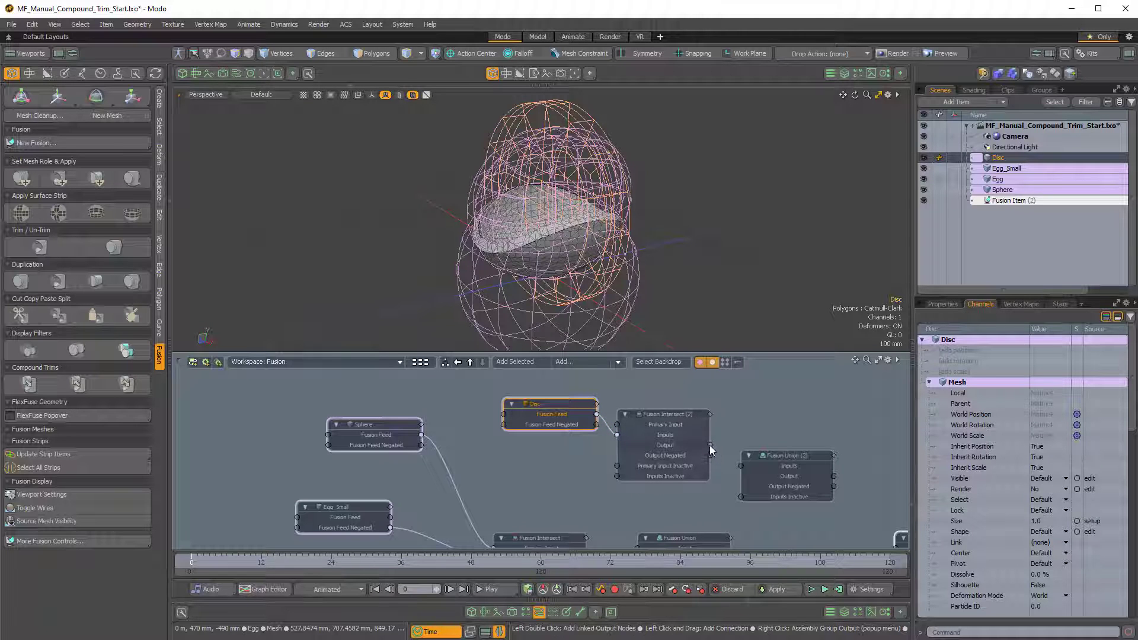
left_click_drag(709, 446, 763, 442)
Reroute the first Fusion Union's Output into the second Fusion Union's Inputs and connect the second Union's Output to the Fusion Item.
scroll(769, 409, "down", 3)
left_click_drag(766, 509, 704, 495, "alt")
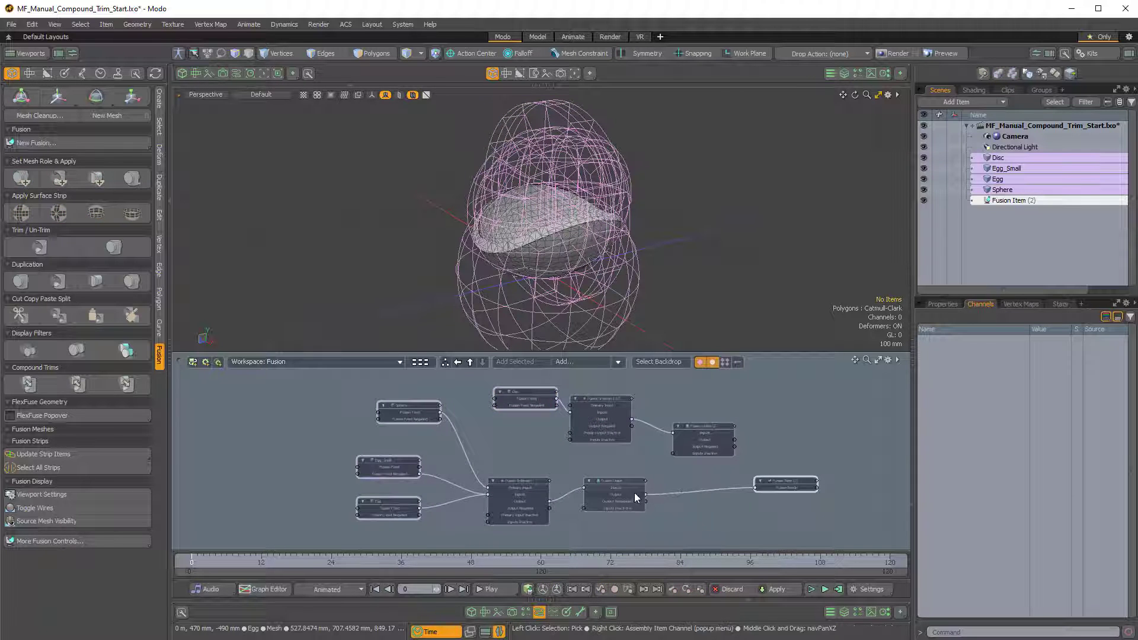
left_click_drag(625, 491, 668, 502, "ctrl+alt")
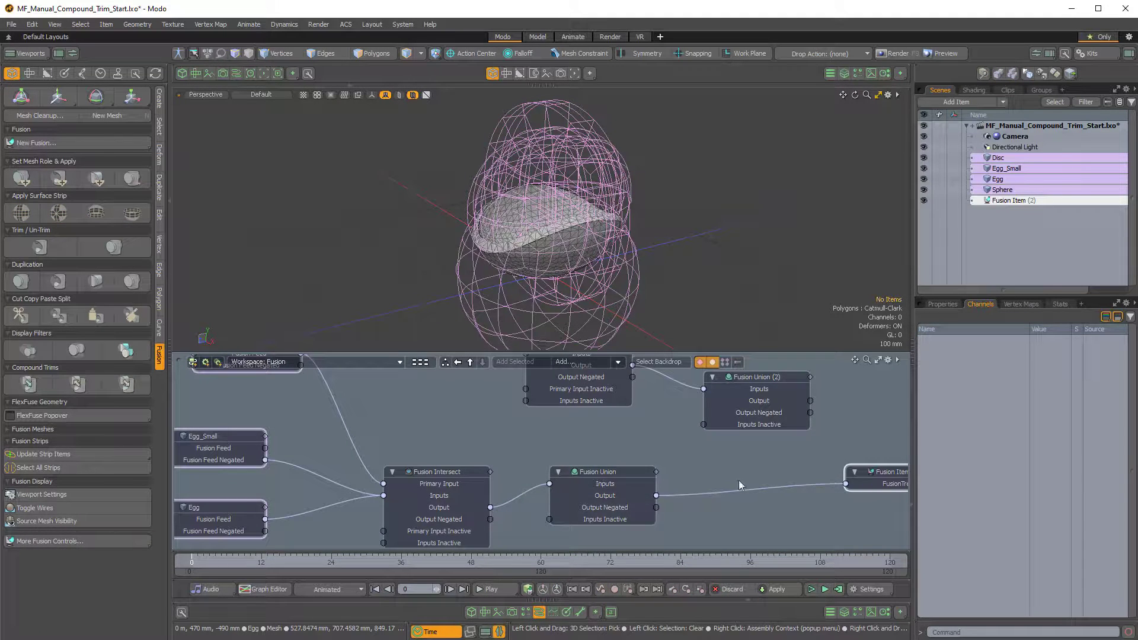
left_click_drag(826, 484, 757, 450)
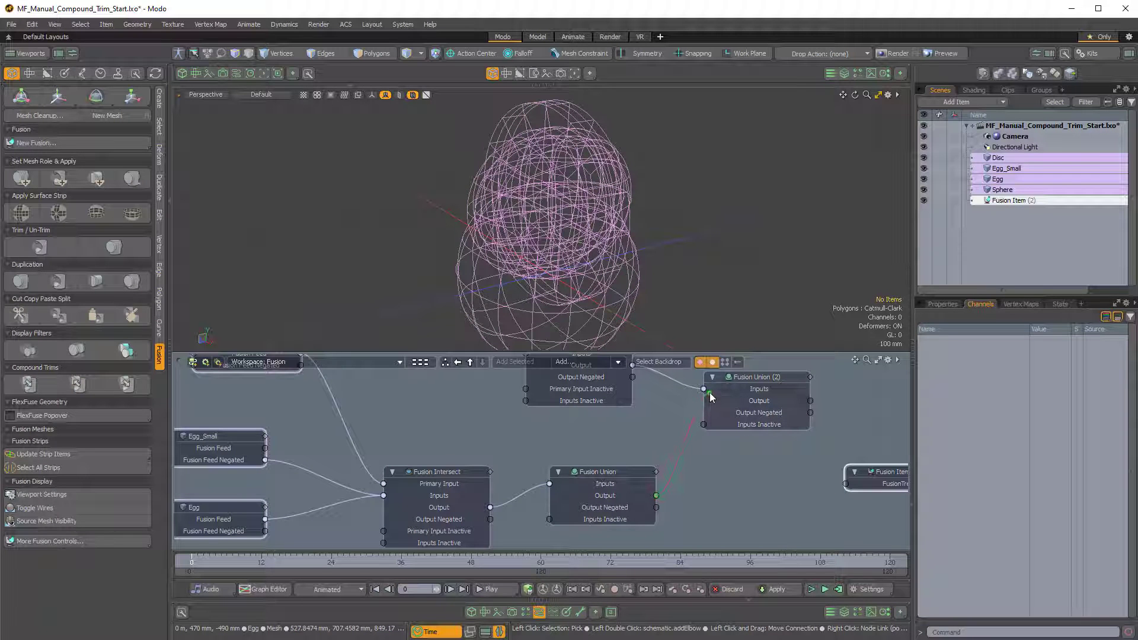
left_click_drag(710, 393, 683, 446)
key("a")
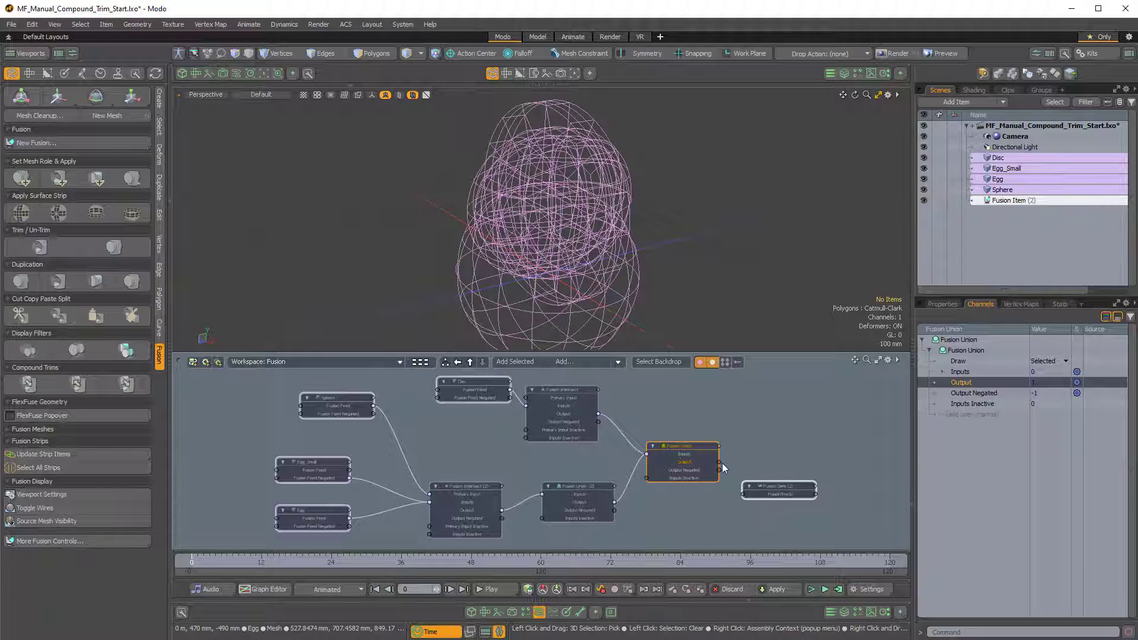
left_click_drag(744, 496, 745, 493)
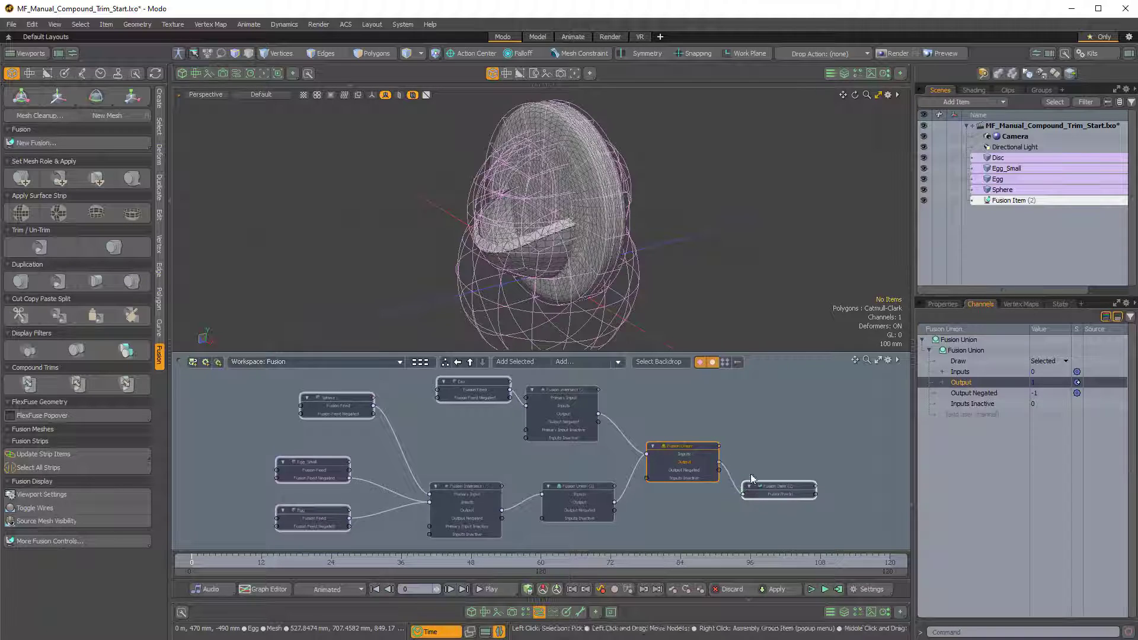
mouse_move(652, 308)
left_mouse_down("alt")
mouse_move(684, 323)
mouse_move(762, 228)
mouse_move(619, 272)
mouse_move(582, 187)
mouse_move(625, 230)
left_mouse_up("alt")
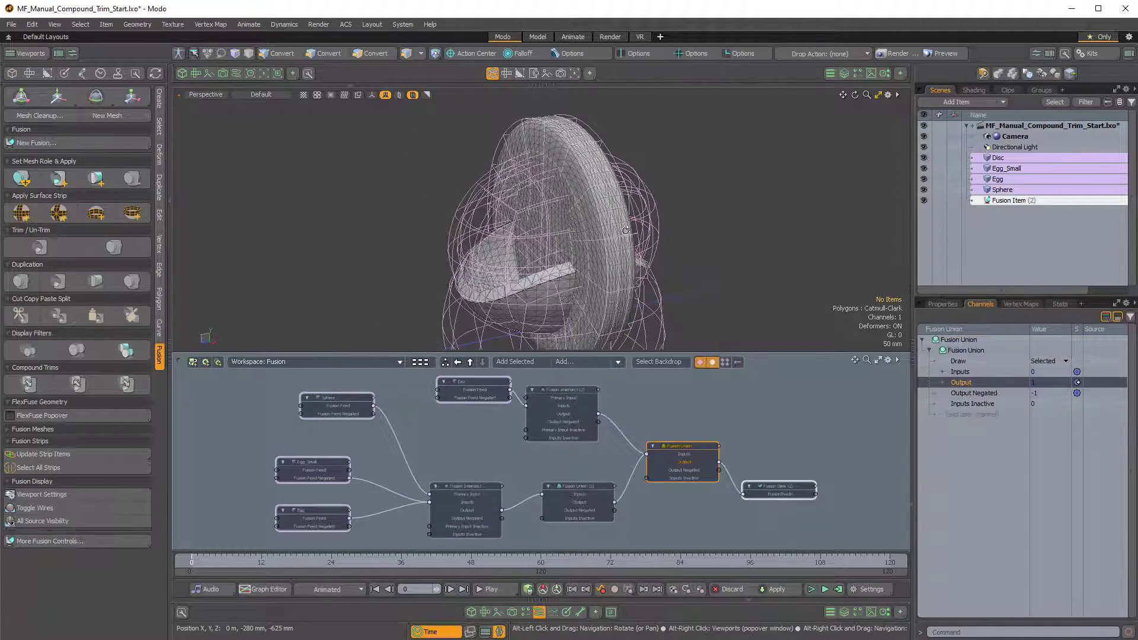
Set the Fusion Item's Mesh Mode to Airtight Final Item Parts, enabling Edge Weights with Weight Loop Type set to Single Loops.
left_click(1018, 202)
left_click(945, 306)
left_click_drag(948, 296, 954, 234)
scroll(979, 343, "down", 5)
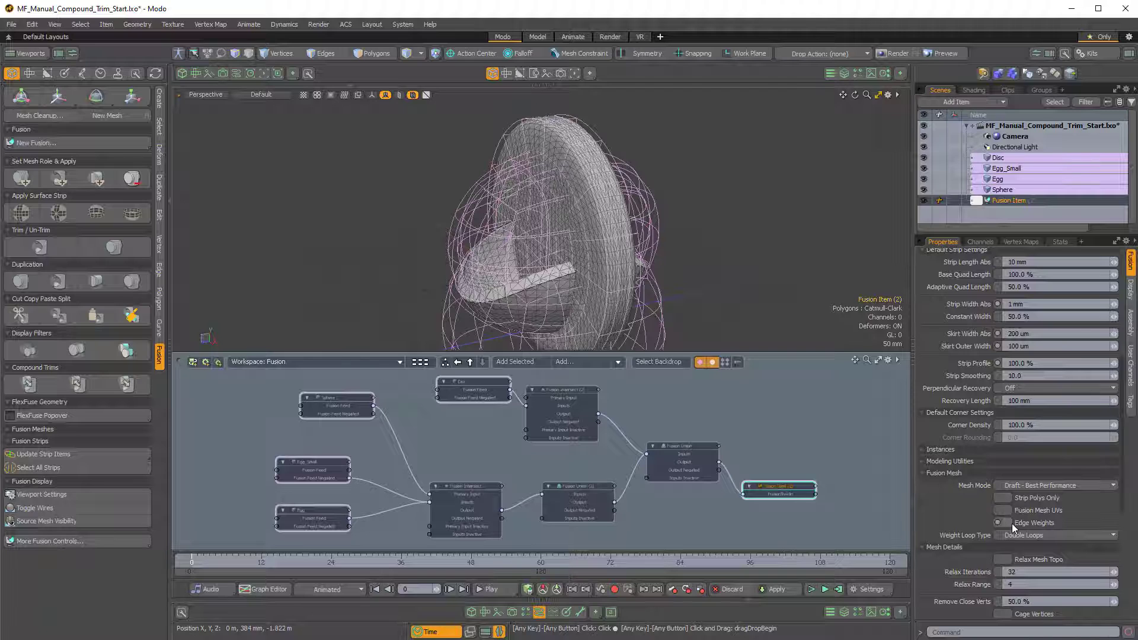
left_click(1016, 486)
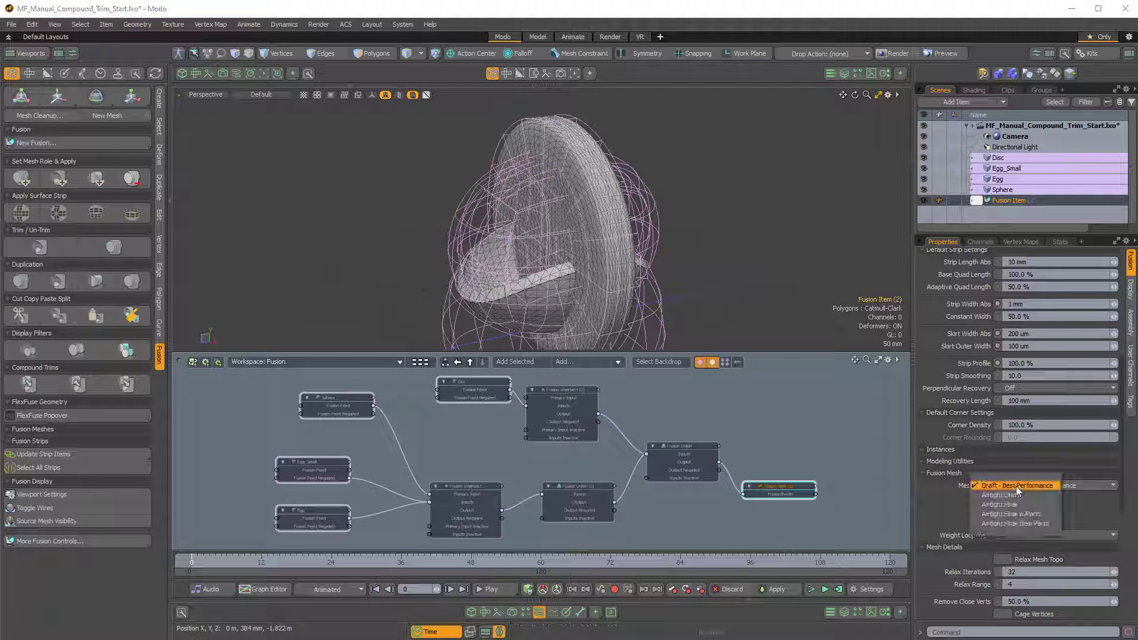
left_click(1008, 524)
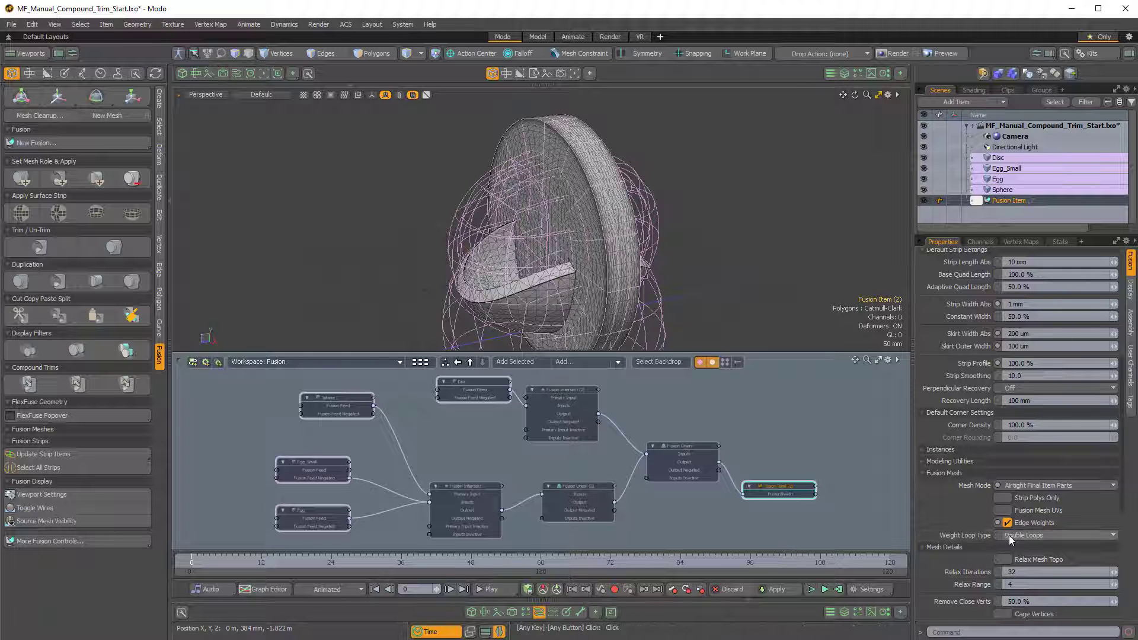
left_click(1011, 535)
left_click(1019, 548)
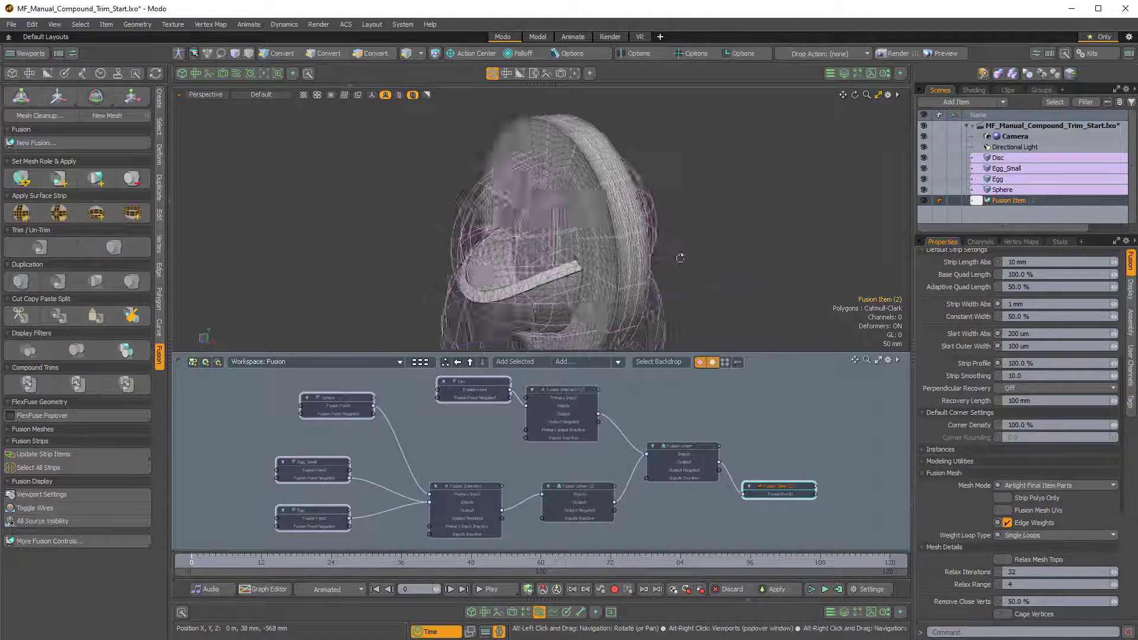
Examine the compound trim on the Disc from several angles together with the complete node tree.
left_click_drag(679, 258, 589, 172, "alt")
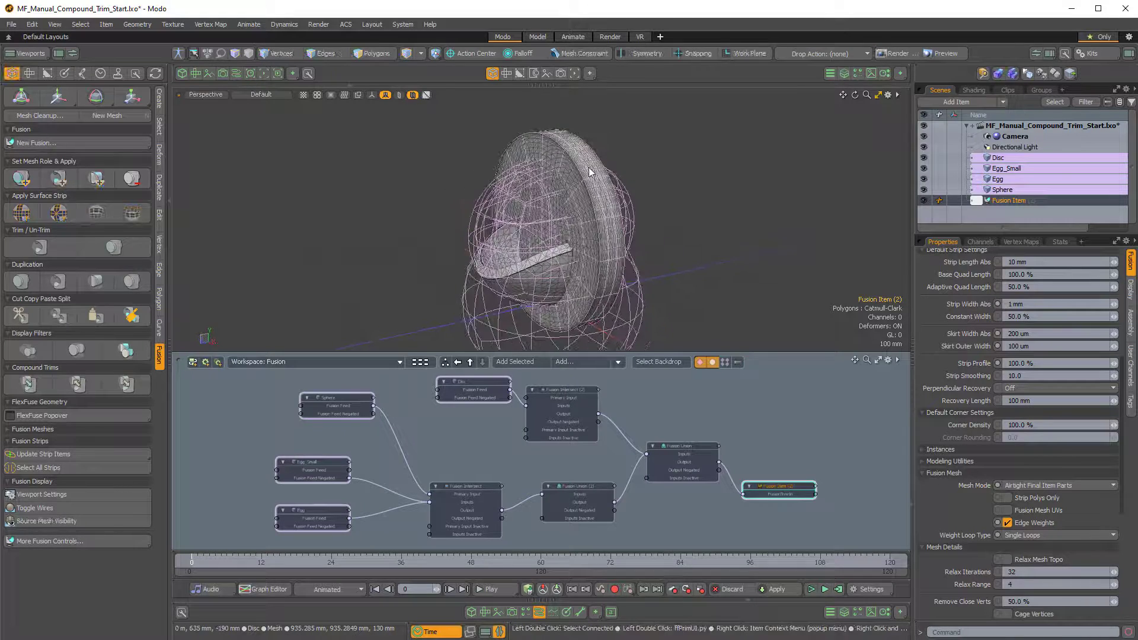
left_click_drag(571, 244, 626, 234, "alt")
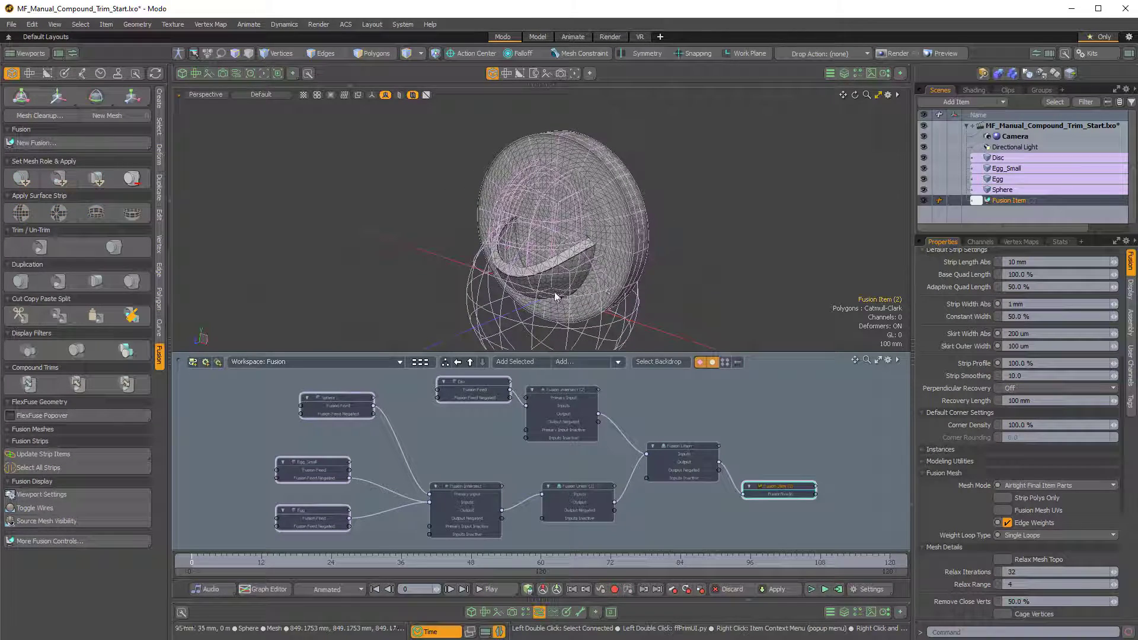
left_click_drag(620, 461, 684, 450, "alt")
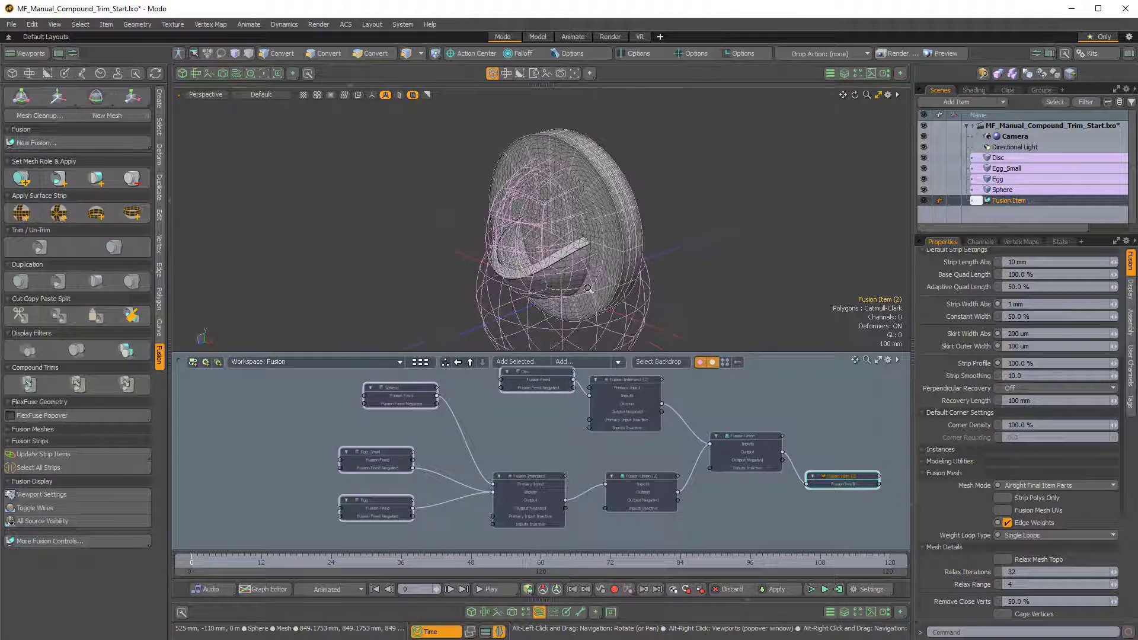
left_click_drag(503, 435, 559, 458, "alt")
scroll(487, 453, "up", 2)
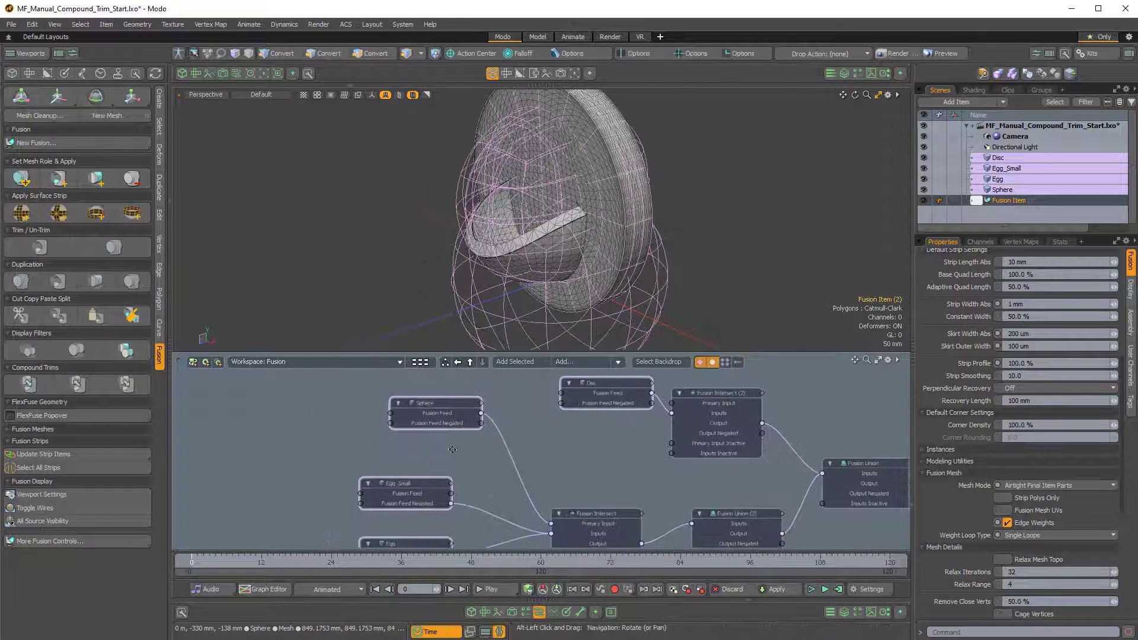
left_click_drag(443, 425, 445, 410, "alt")
scroll(431, 422, "down", 3)
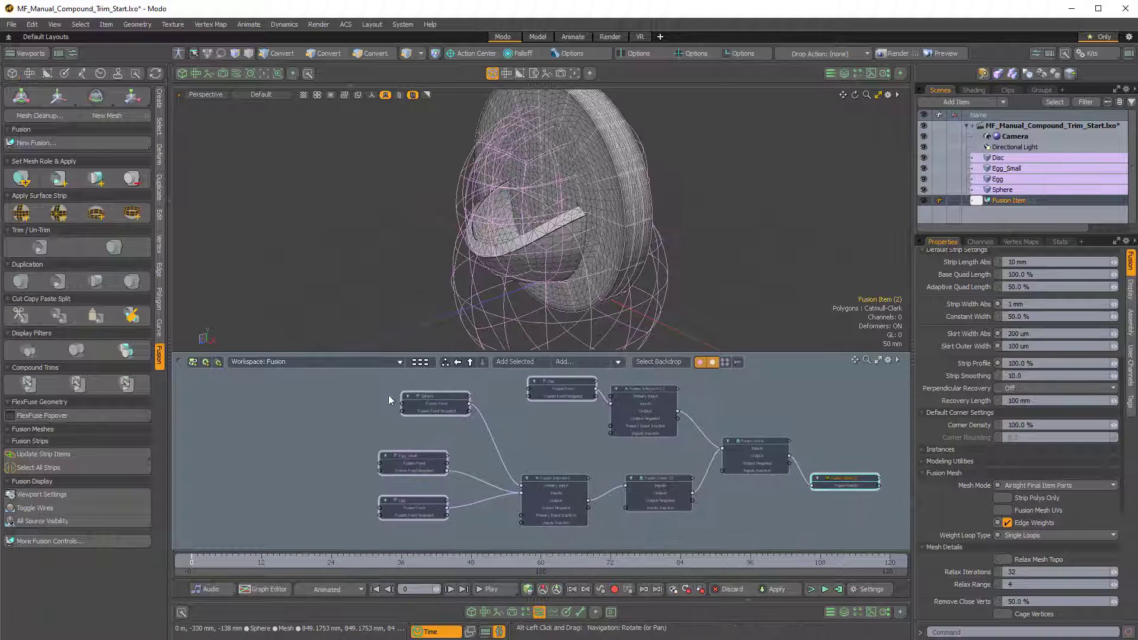
Move the Sphere, Egg_Small and Egg nodes together farther away from the first Fusion Intersect node.
left_click_drag(375, 380, 444, 524)
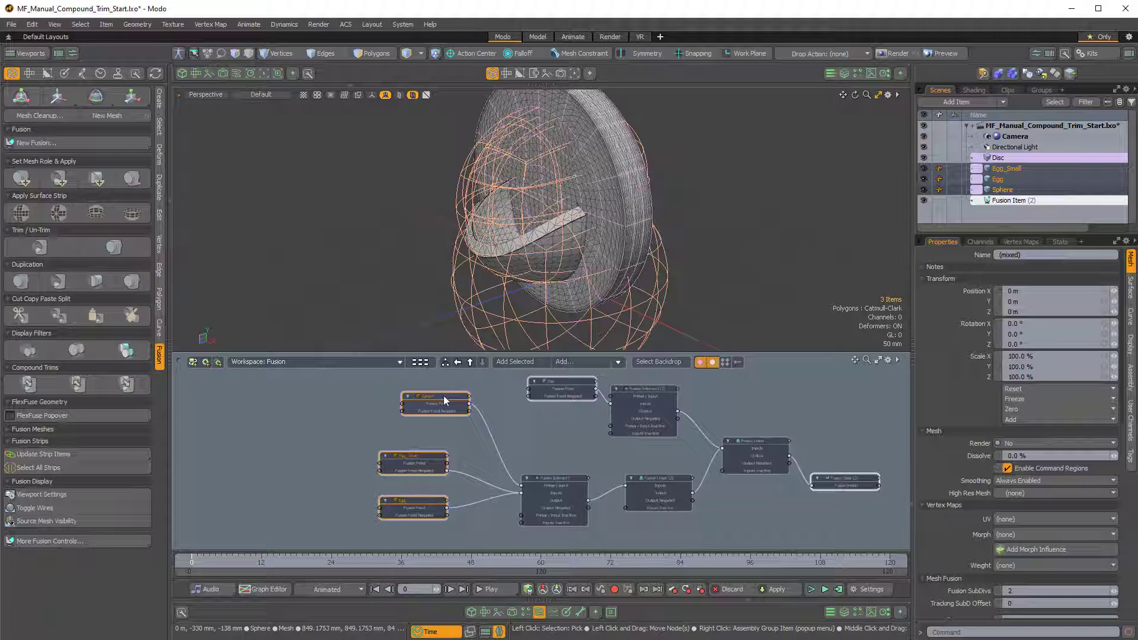
left_click_drag(454, 396, 410, 403)
scroll(534, 413, "up", 1)
left_click_drag(535, 414, 577, 426, "alt")
scroll(576, 426, "up", 1)
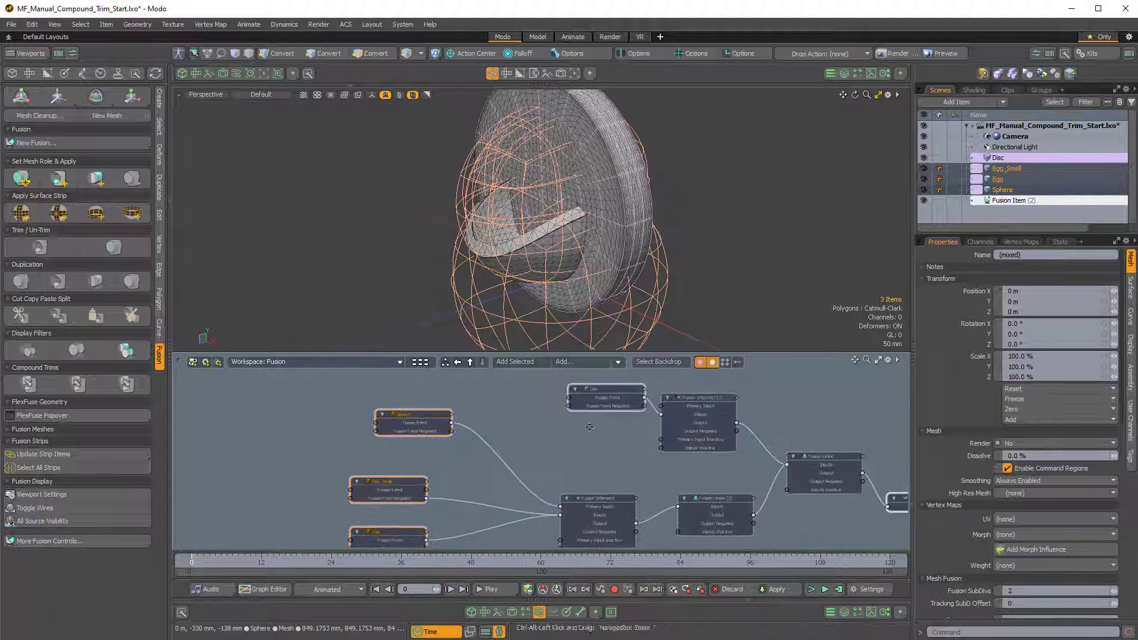
key("a")
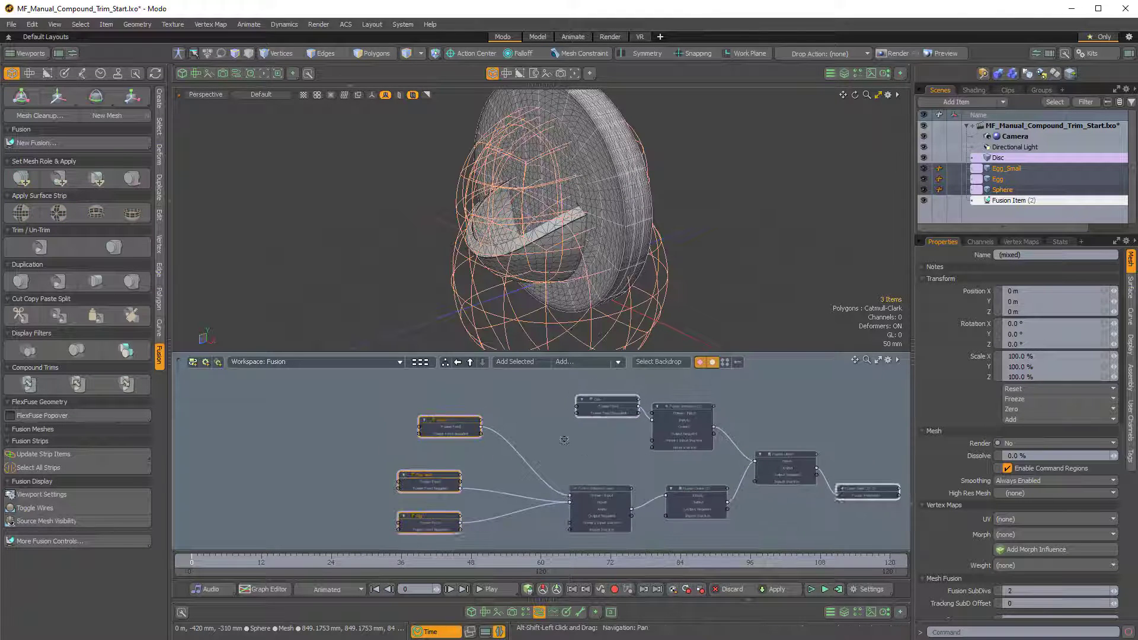
Connect Egg_Small's Fusion Feed Negated to the Inputs of the Fusion Intersect node that the Disc feeds.
left_click(527, 415)
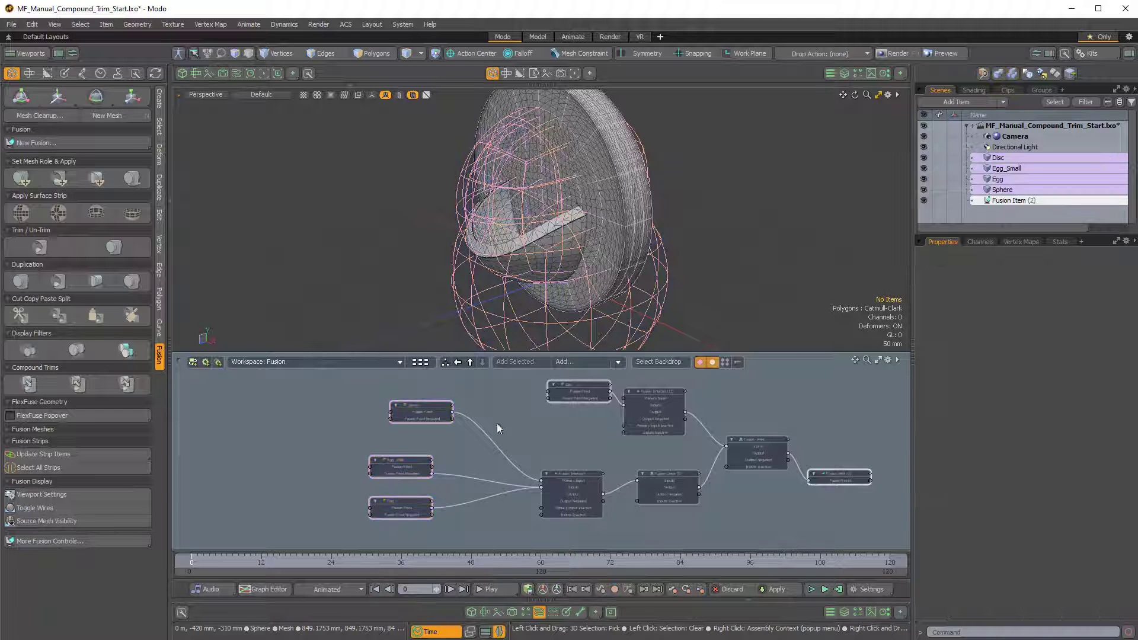
left_click(405, 459)
left_click_drag(445, 468, 480, 465, "ctrl+alt")
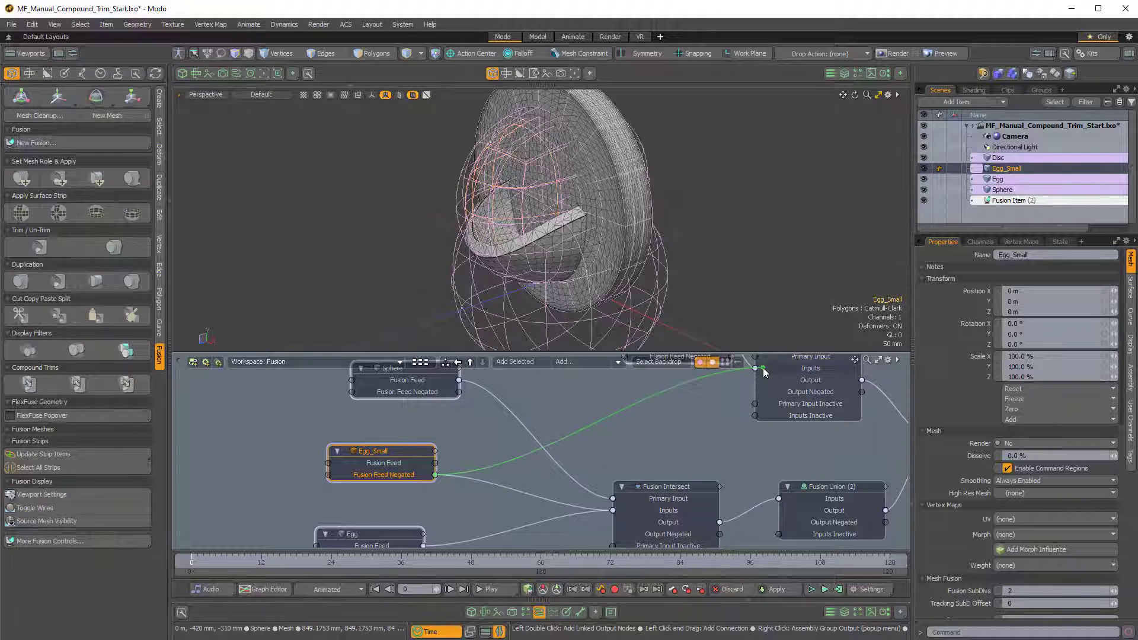
left_click_drag(763, 372, 702, 439)
left_click_drag(551, 160, 464, 512, "alt")
Connect the Egg's Fusion Feed to the Inputs of the Disc's Fusion Intersect node.
scroll(461, 516, "up", 4)
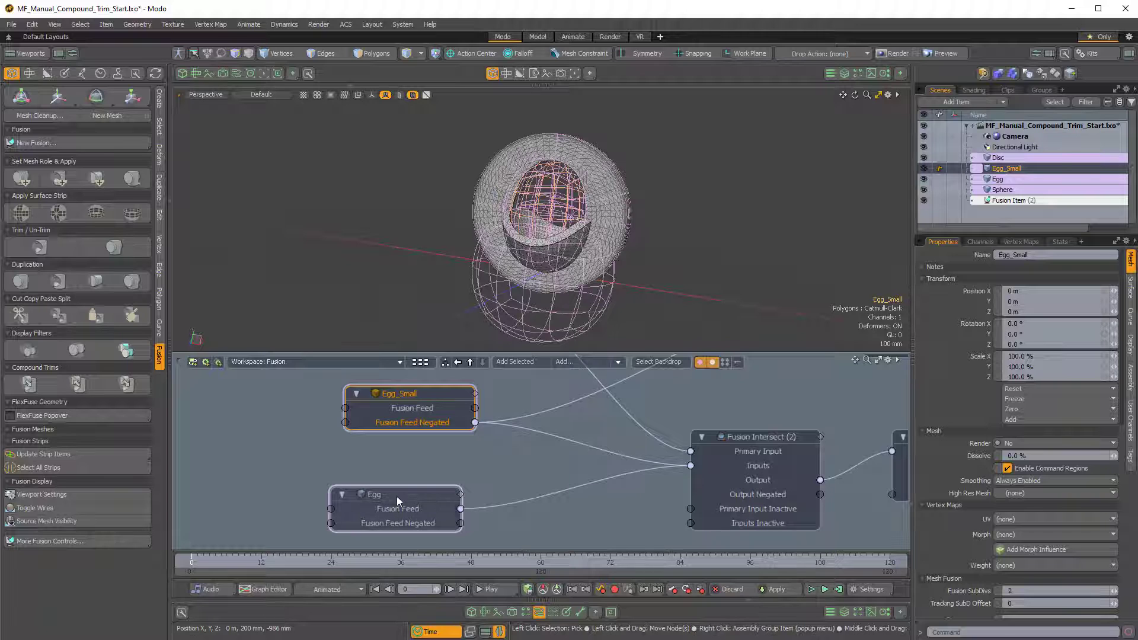
scroll(417, 513, "down", 4)
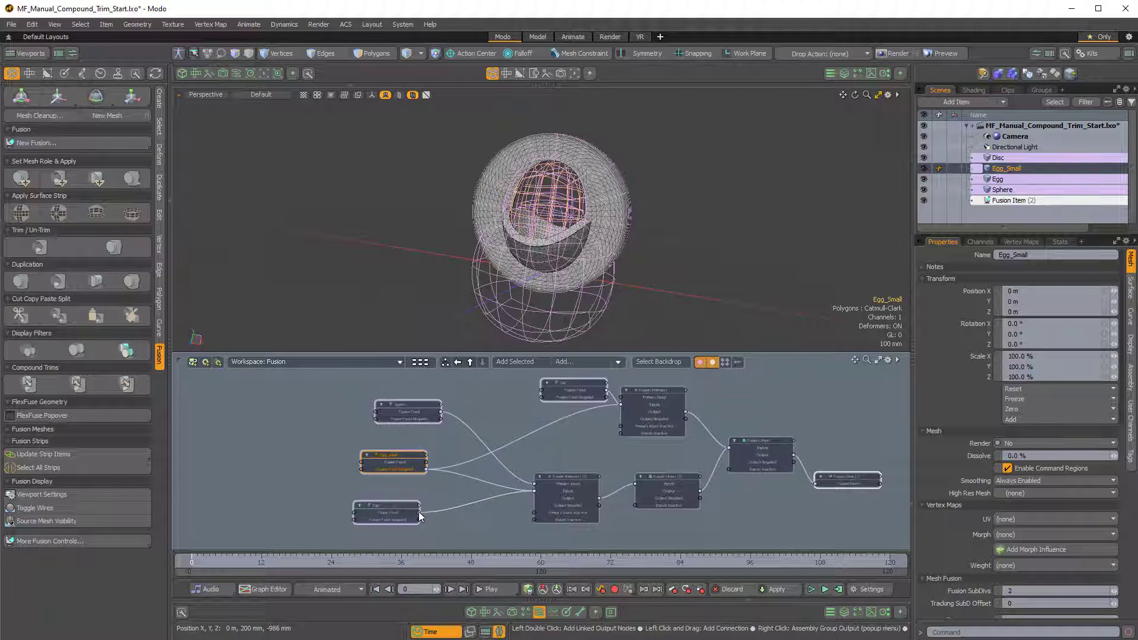
scroll(415, 520, "up", 2)
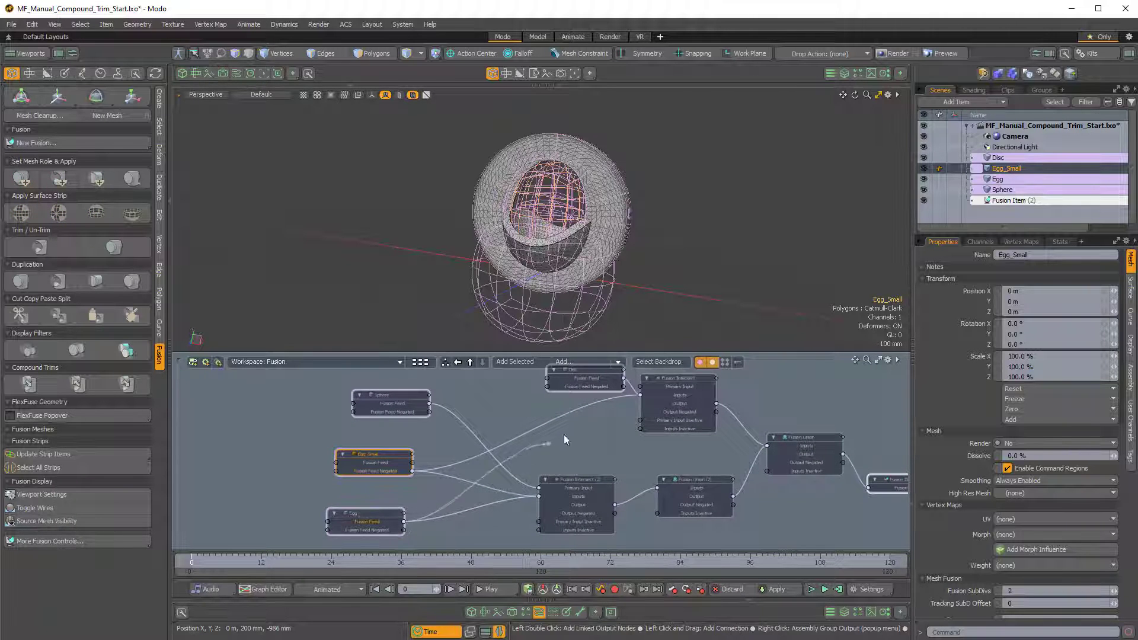
left_click_drag(648, 401, 648, 399)
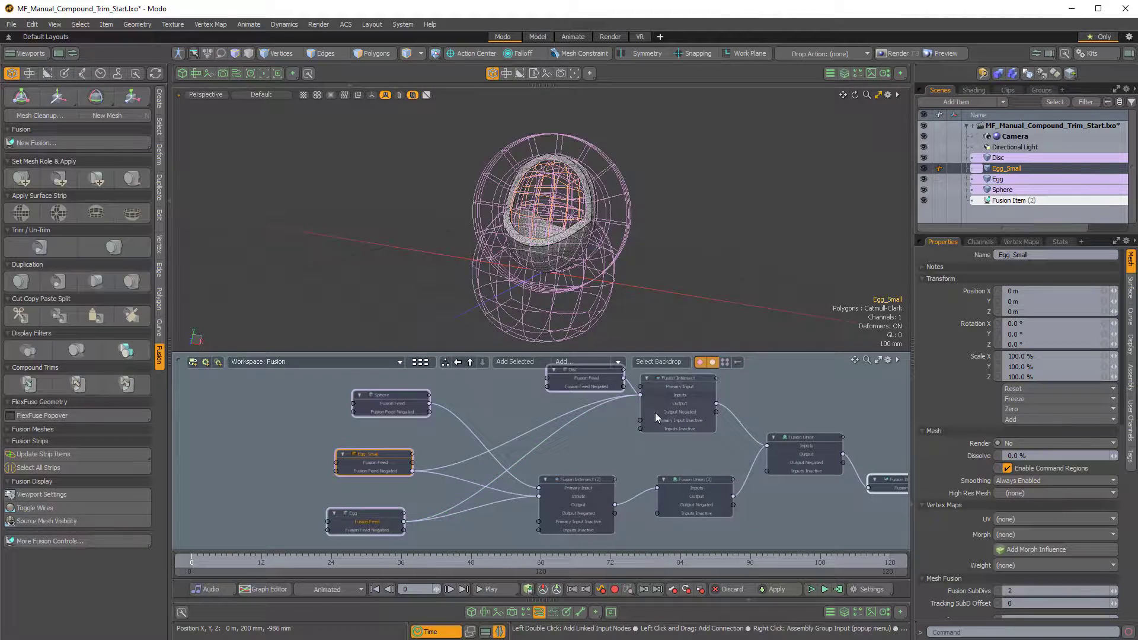
Hide the Fusion's source meshes and inspect the fused mesh from several angles.
left_click_drag(634, 252, 683, 244, "alt")
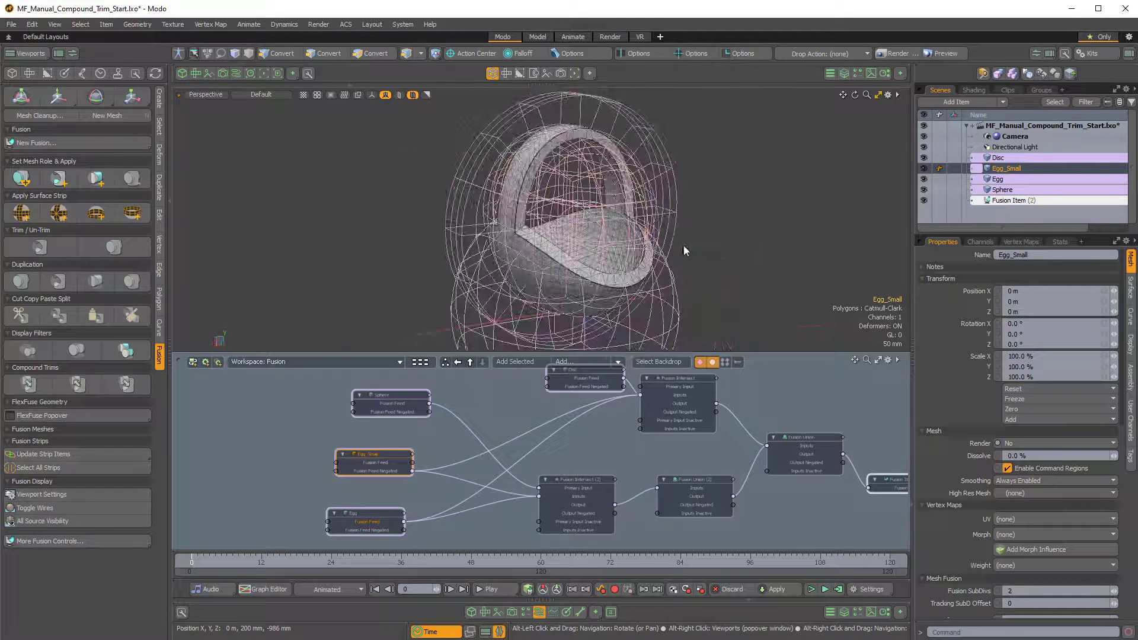
key("ctrl+f")
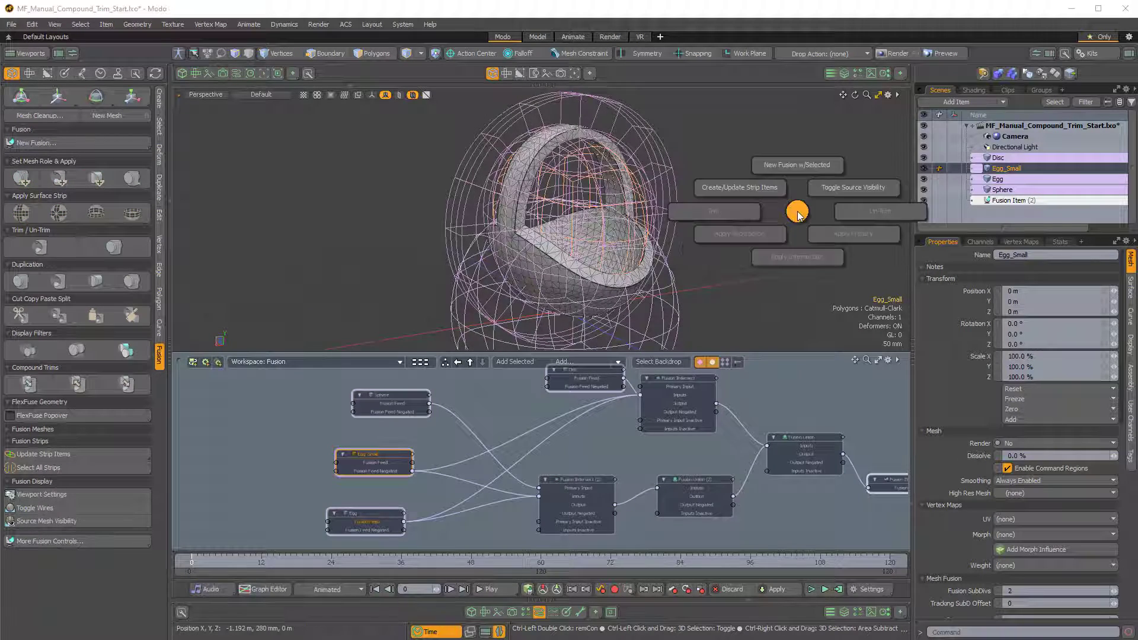
left_click(837, 188)
left_click_drag(808, 203, 492, 266, "alt")
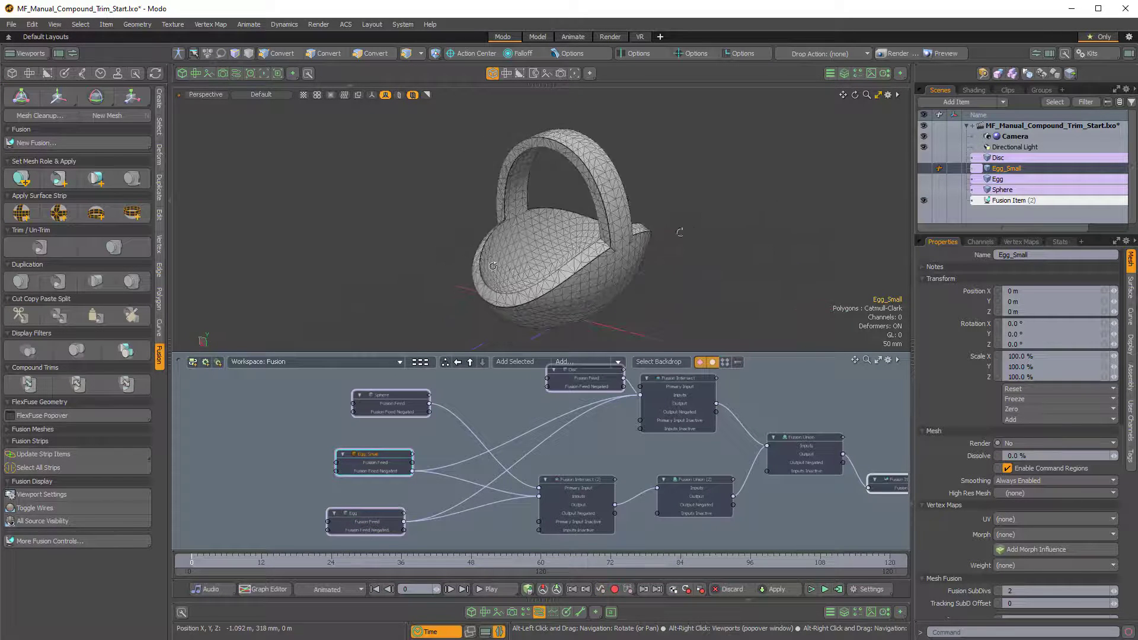
left_click_drag(680, 232, 640, 219, "alt")
Show only the Egg_Small source mesh, select all its connected polygons and scale them down slightly to thicken the fused walls.
left_click(924, 168)
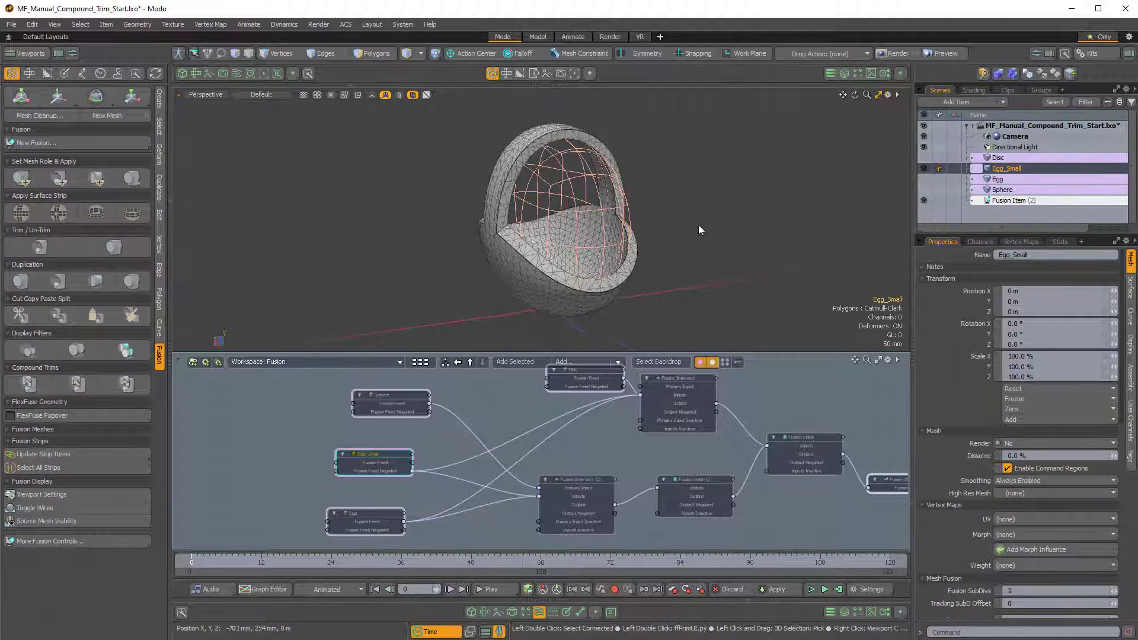
double_click(585, 196)
mouse_move(585, 196)
left_mouse_down("alt")
mouse_move(641, 200)
mouse_move(584, 209)
mouse_move(589, 217)
left_mouse_up("alt")
key("r")
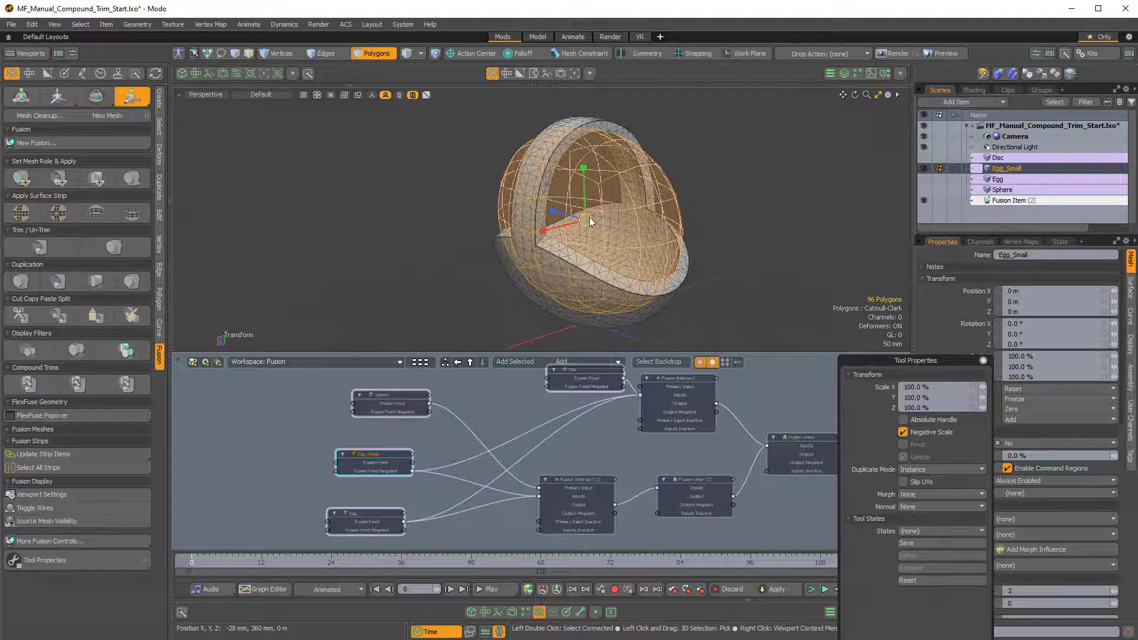
key("Escape")
key("Escape")
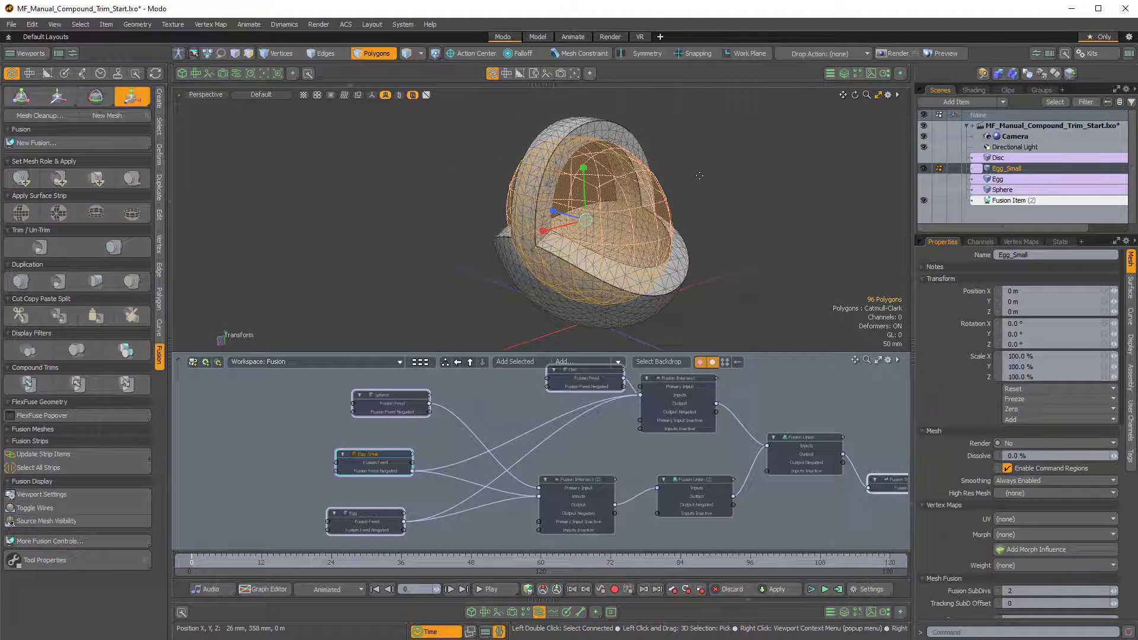
Examine the thickened fused mesh and the complete node tree from other angles.
left_click_drag(593, 221, 658, 233, "alt")
scroll(658, 233, "up", 3, "alt")
scroll(557, 456, "down", 3)
mouse_move(704, 421)
left_mouse_down("alt")
mouse_move(657, 421)
mouse_move(695, 406)
left_mouse_up("alt")
Review the Fusion commands offered for the schematic and for the 3D viewport without applying any.
key("ctrl+space")
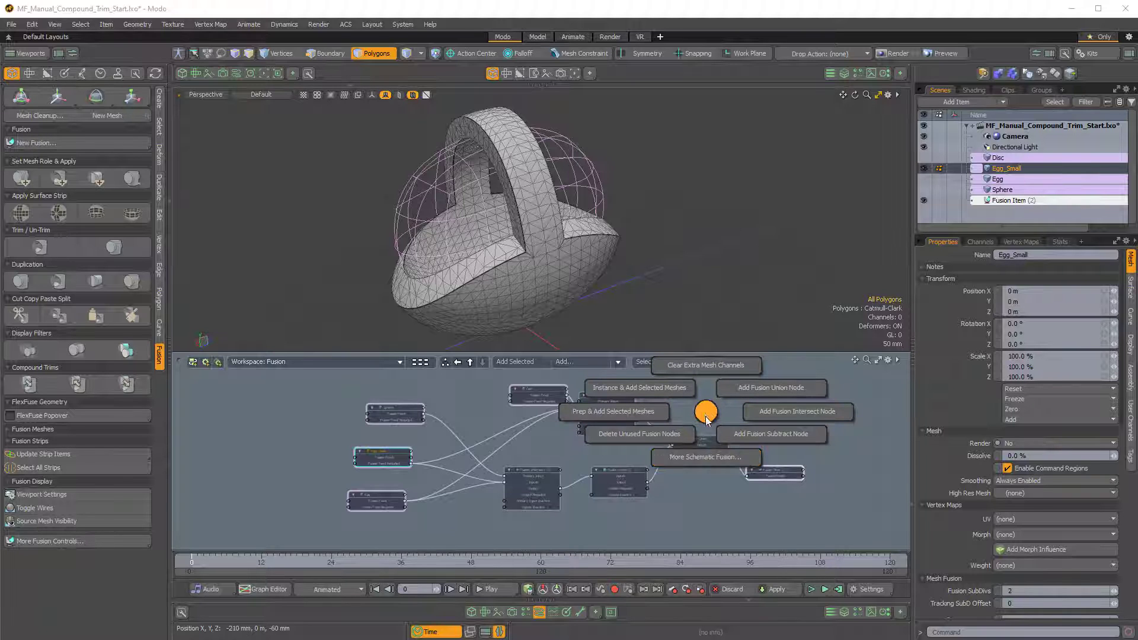
left_click(712, 409)
right_click(748, 230, "ctrl")
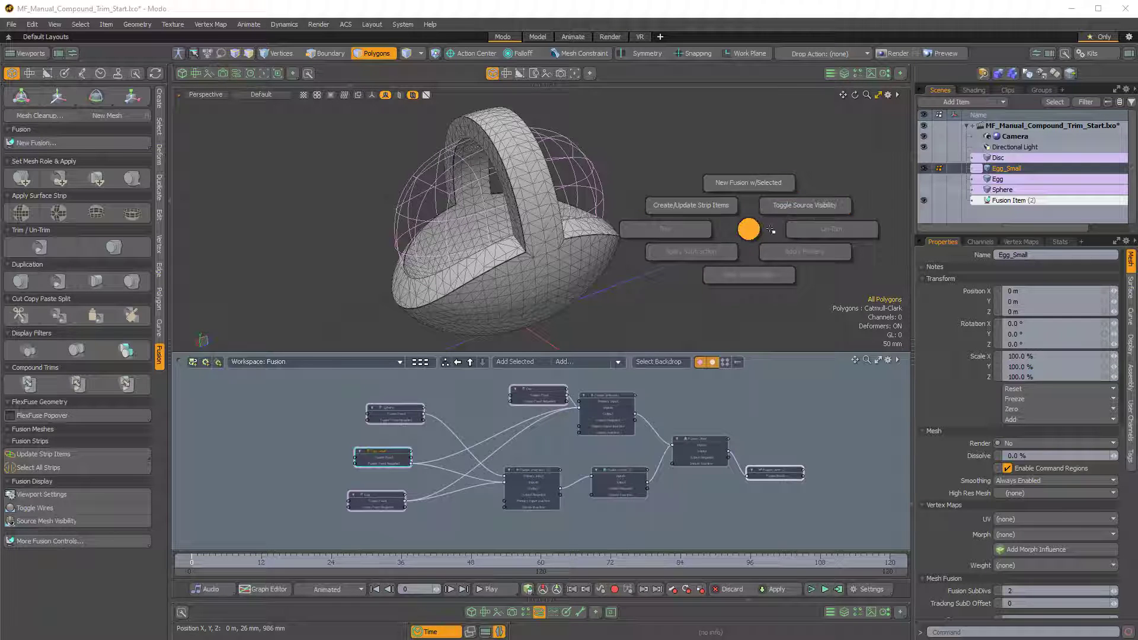
left_click(750, 231)
right_click(765, 409, "ctrl")
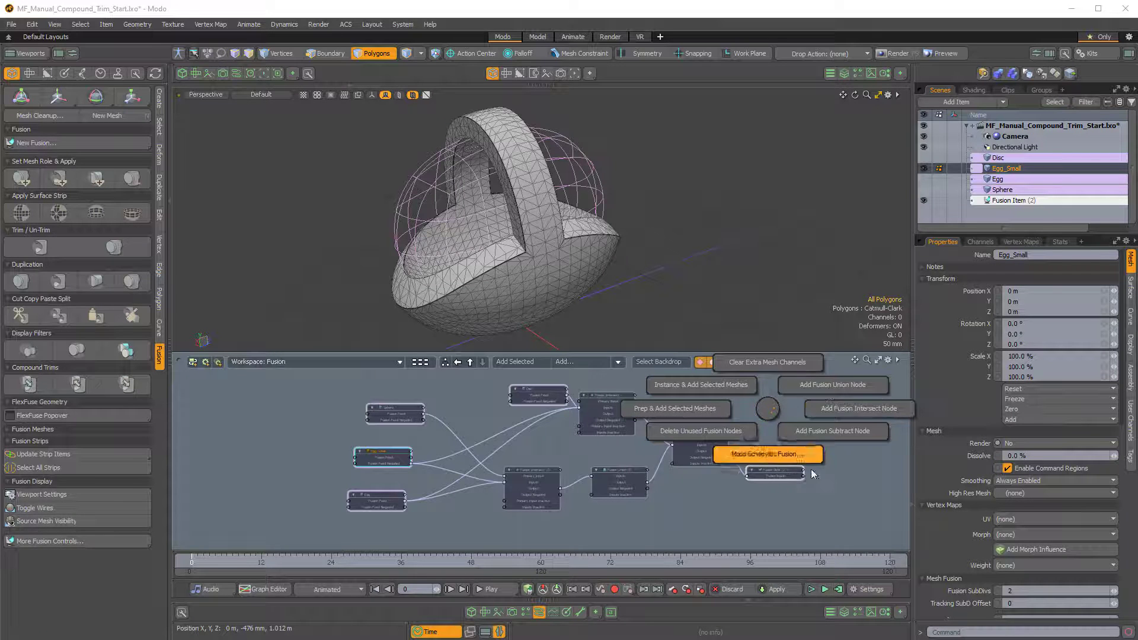
left_click(770, 410)
left_click_drag(754, 284, 670, 373, "alt")
left_click_drag(666, 447, 669, 450, "alt")
scroll(668, 450, "up", 2)
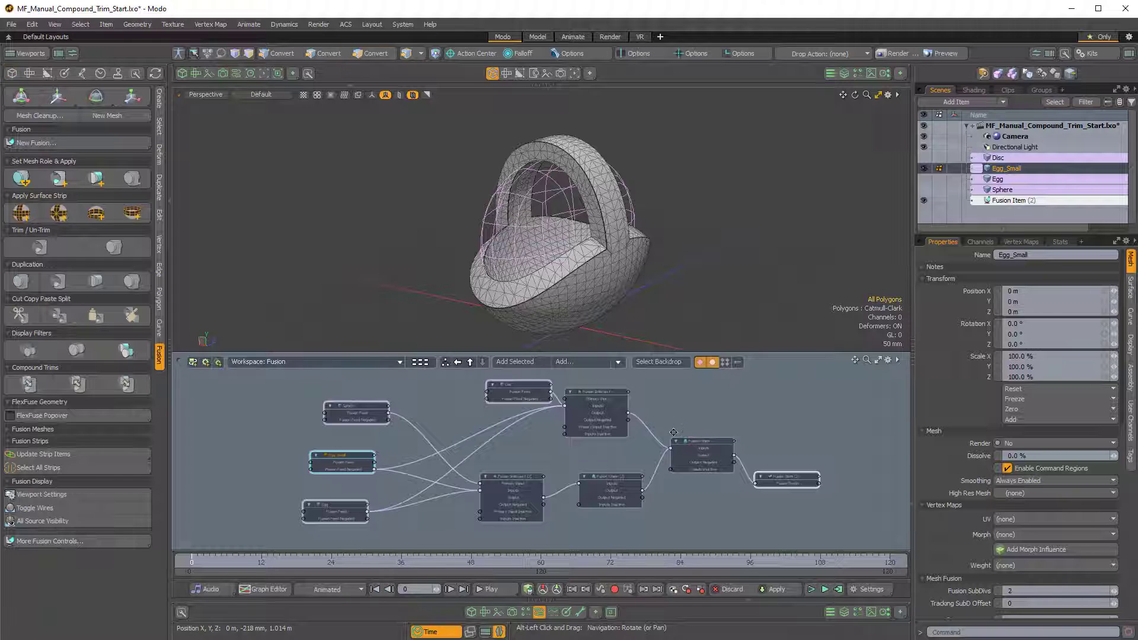